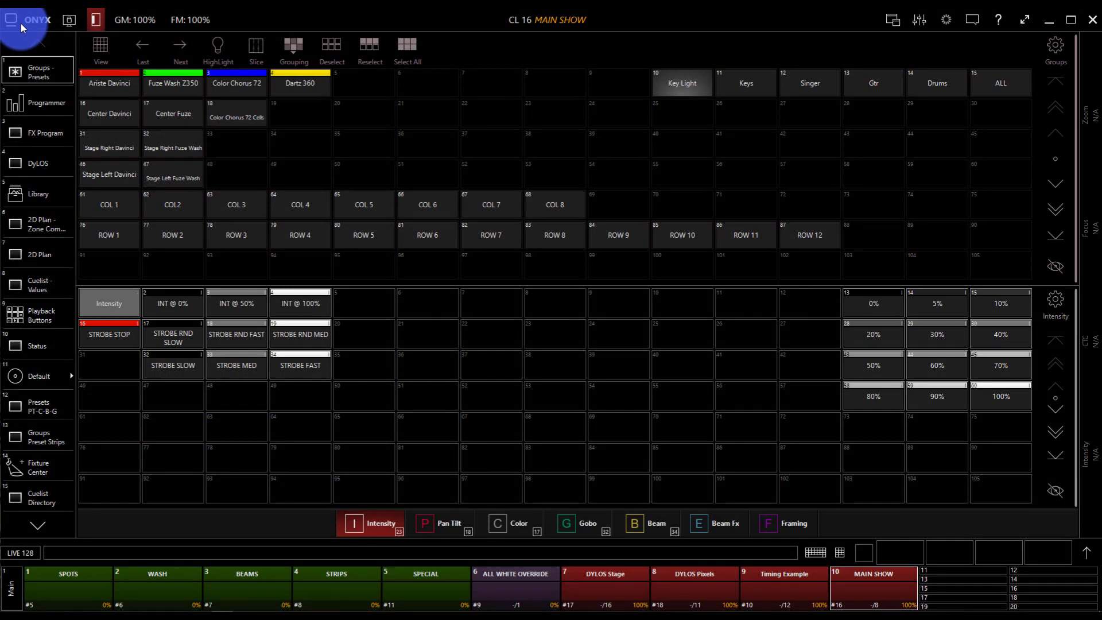
Look through the factory media folders in the content library, from NoColor Images to Red, ending on NoColor Images
left_click(35, 181)
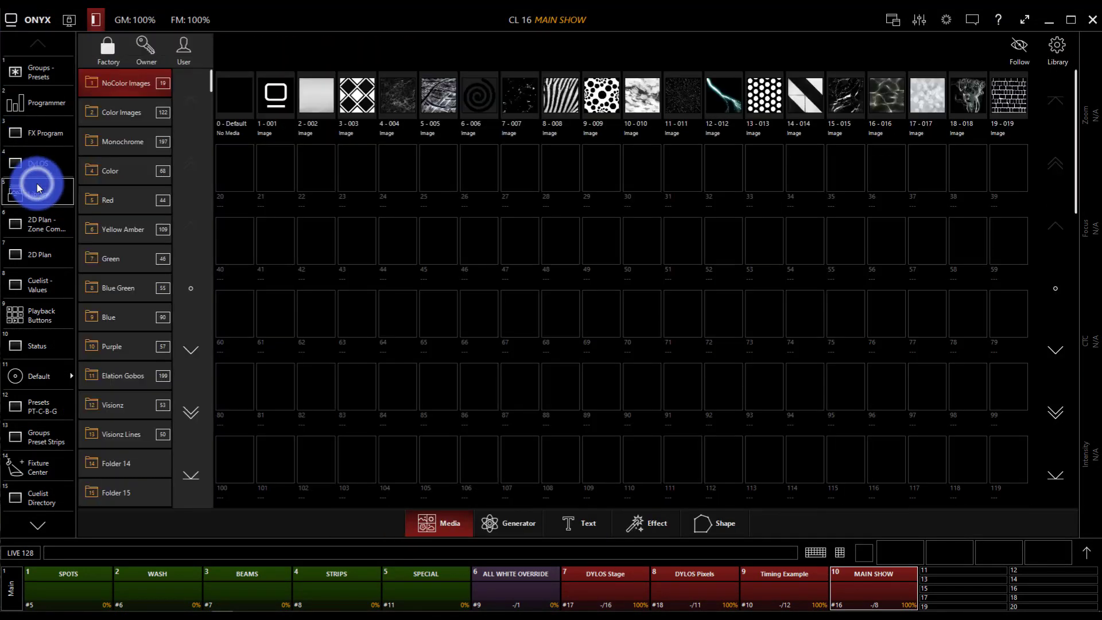
left_click(138, 111)
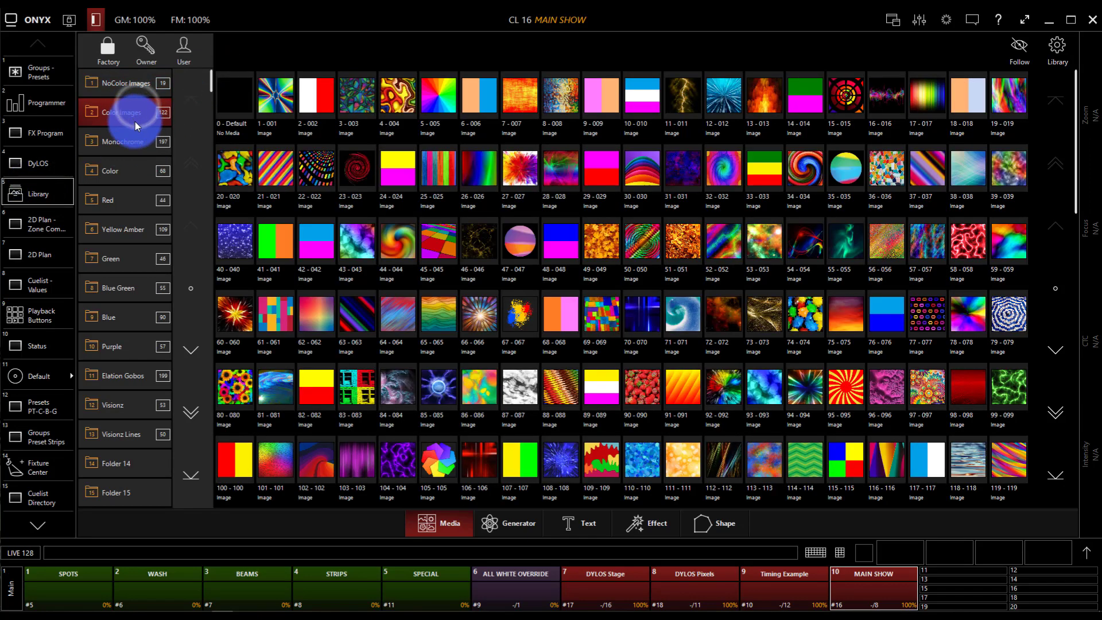
left_click(136, 139)
left_click(136, 181)
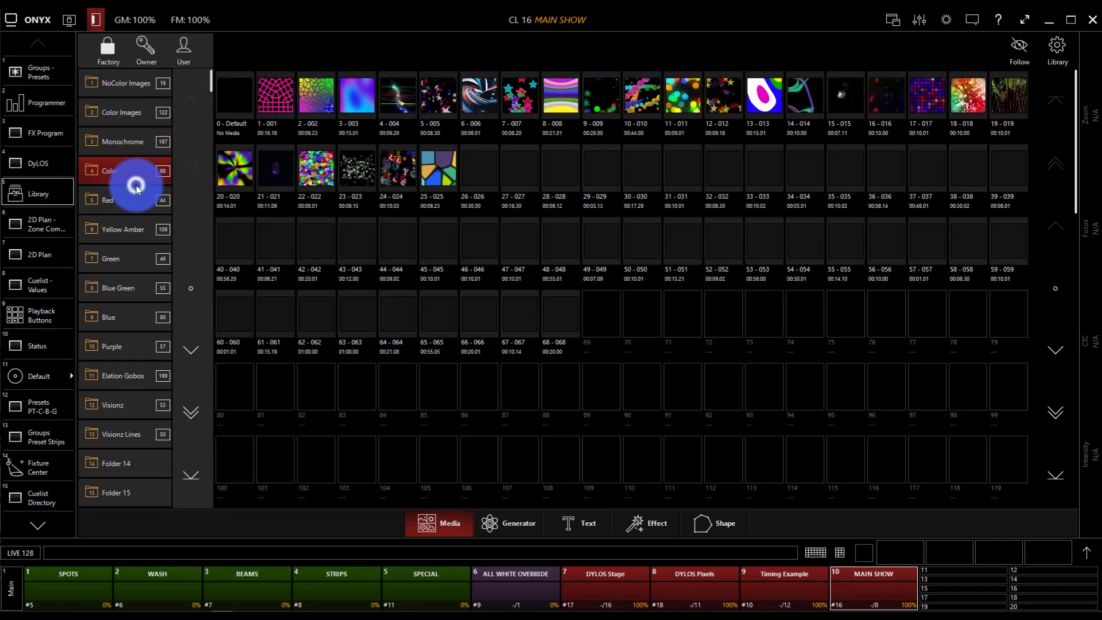
left_click(135, 202)
left_click(125, 86)
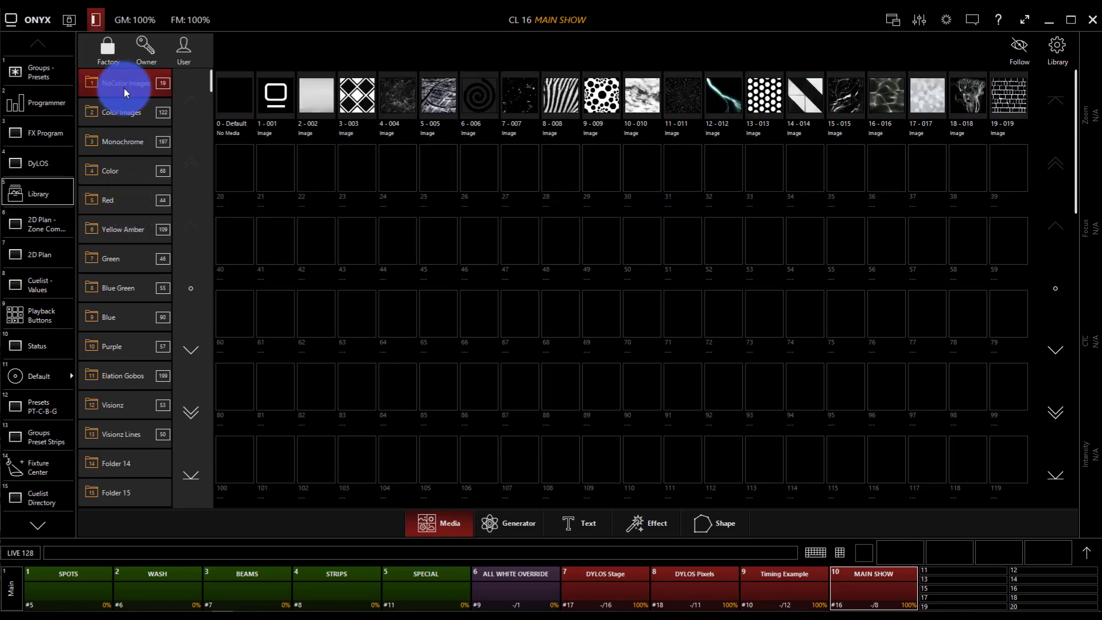
Examine the Load/Save options for importing DyLOS content, and leave without importing a file
left_click(11, 22)
left_click(13, 23)
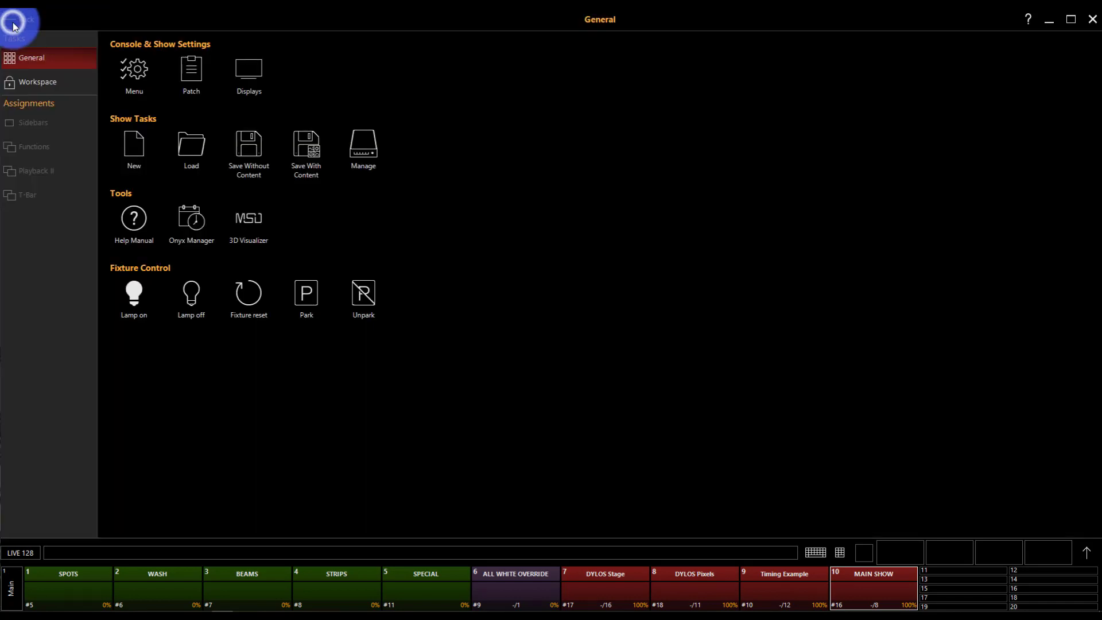
left_click(129, 65)
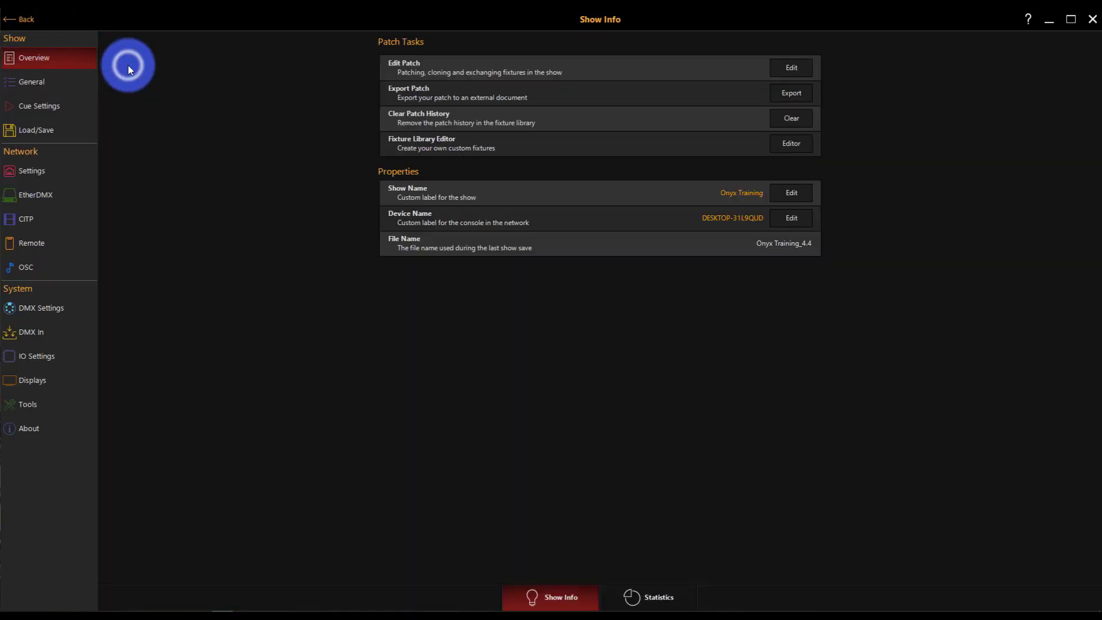
left_click(56, 132)
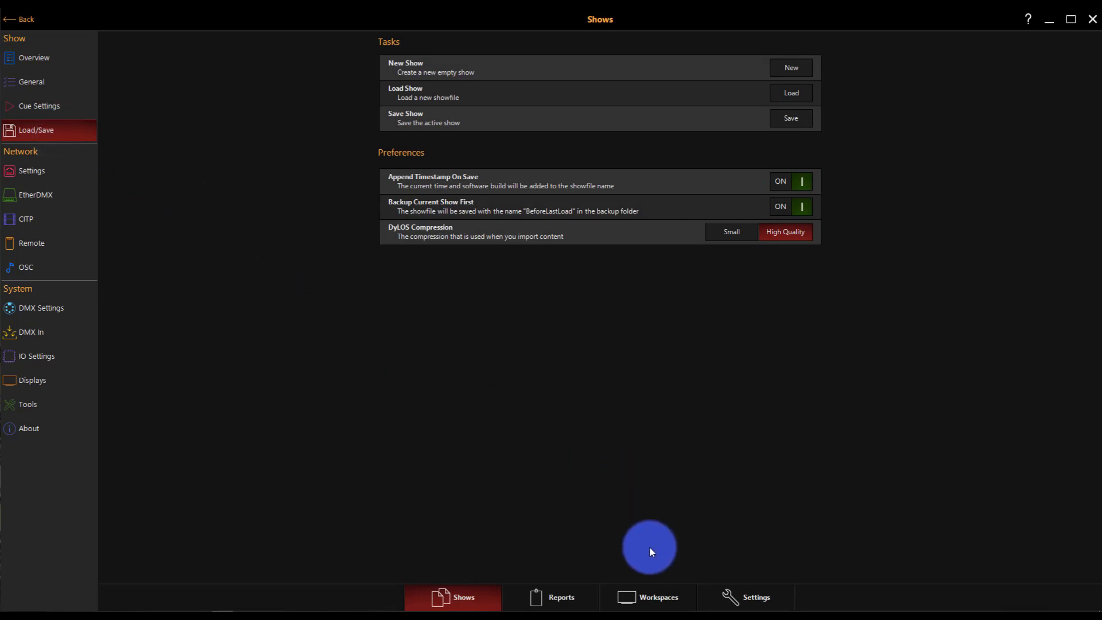
left_click(640, 594)
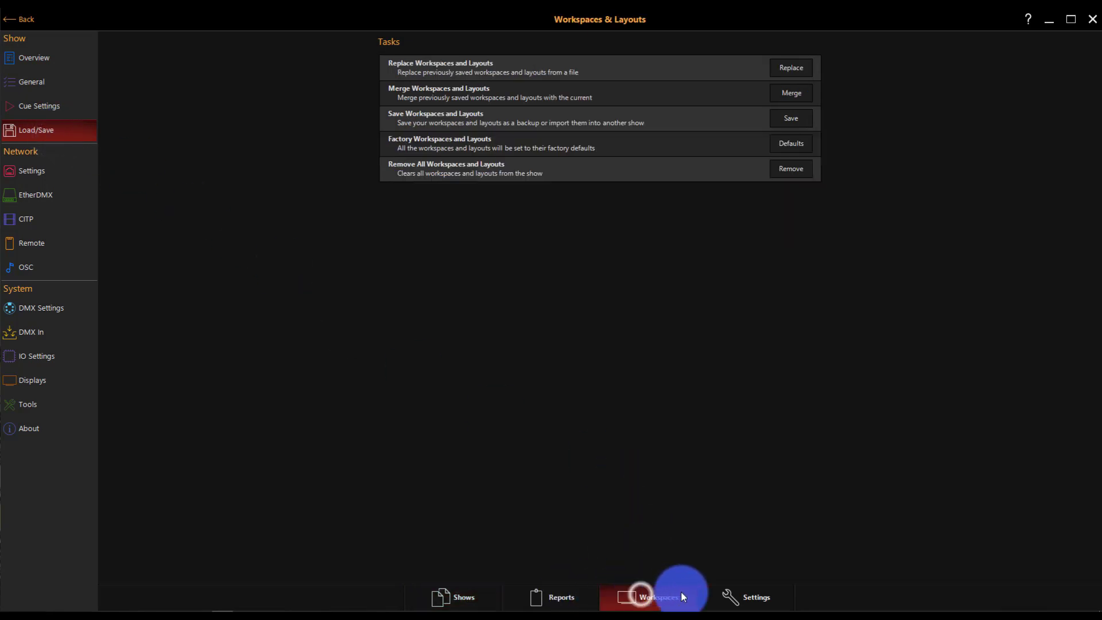
left_click(717, 595)
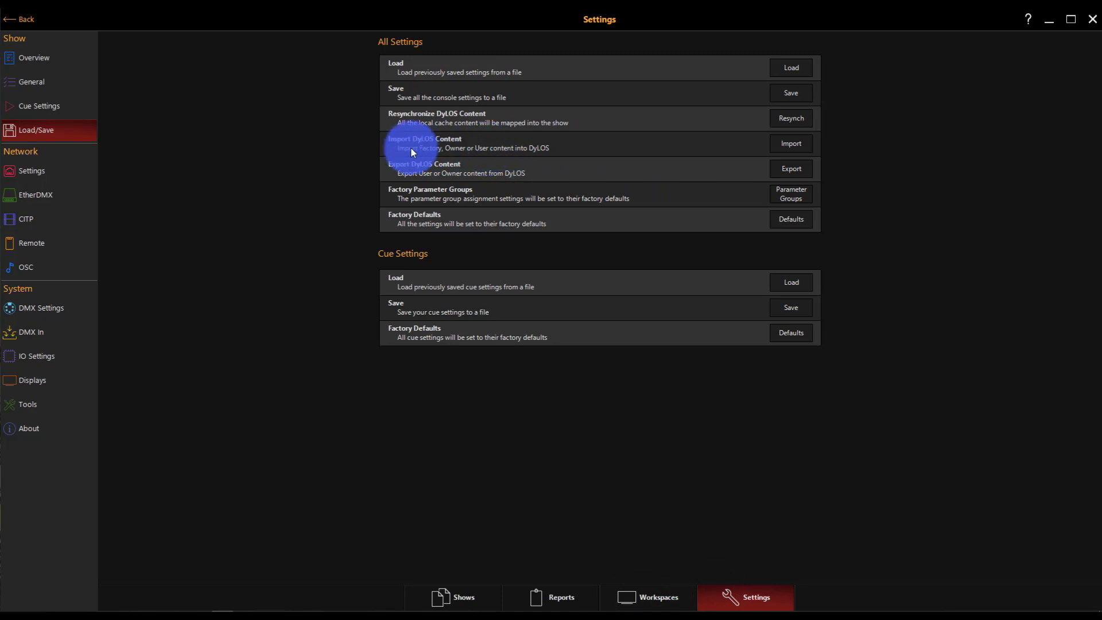
left_click(781, 144)
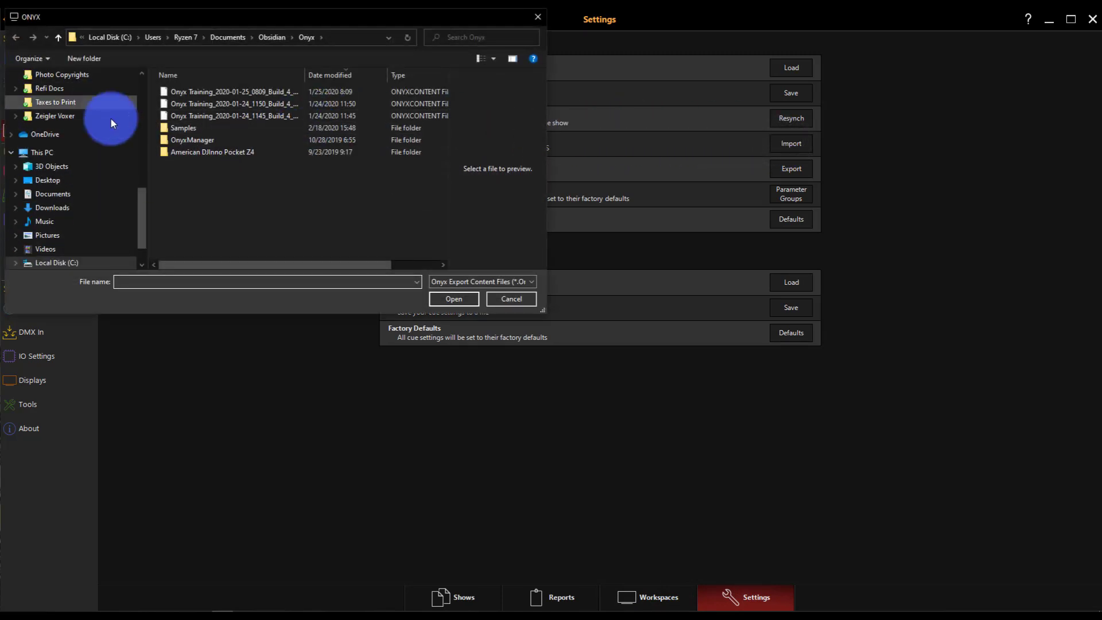
left_click(510, 300)
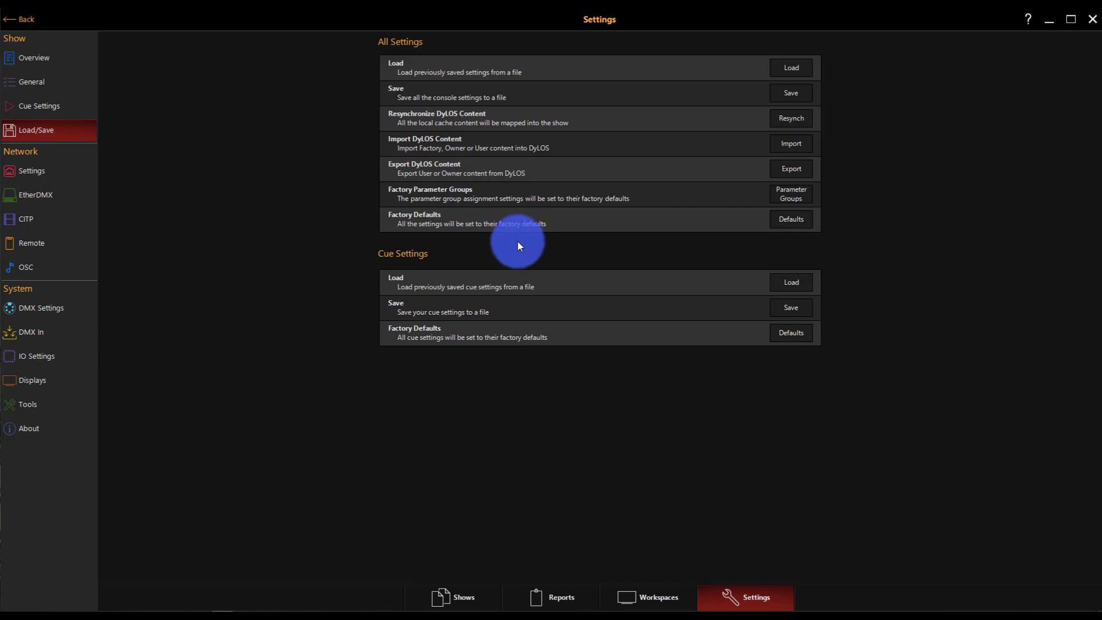
left_click(20, 19)
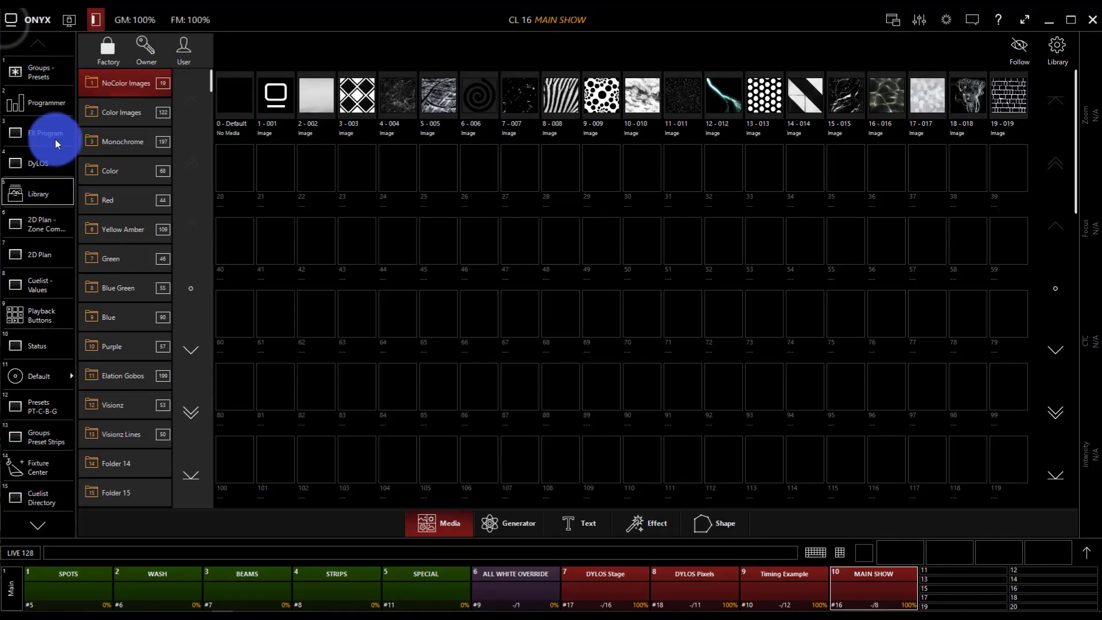
Look through the DyLOS, Library and 2D Plan - Zone workspaces
left_click(39, 165)
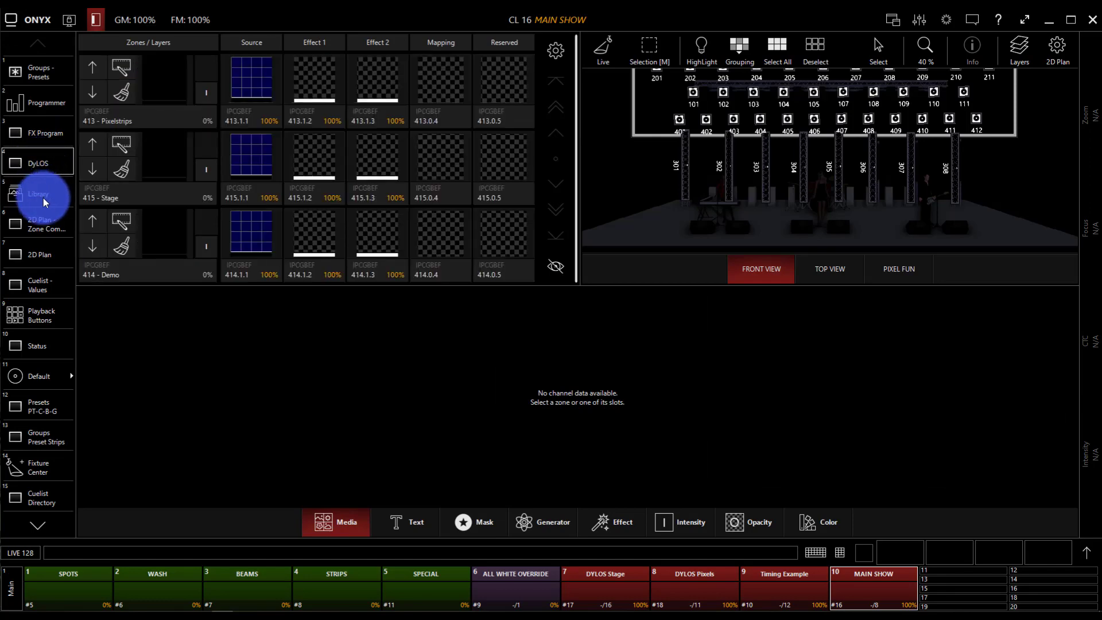
left_click(45, 198)
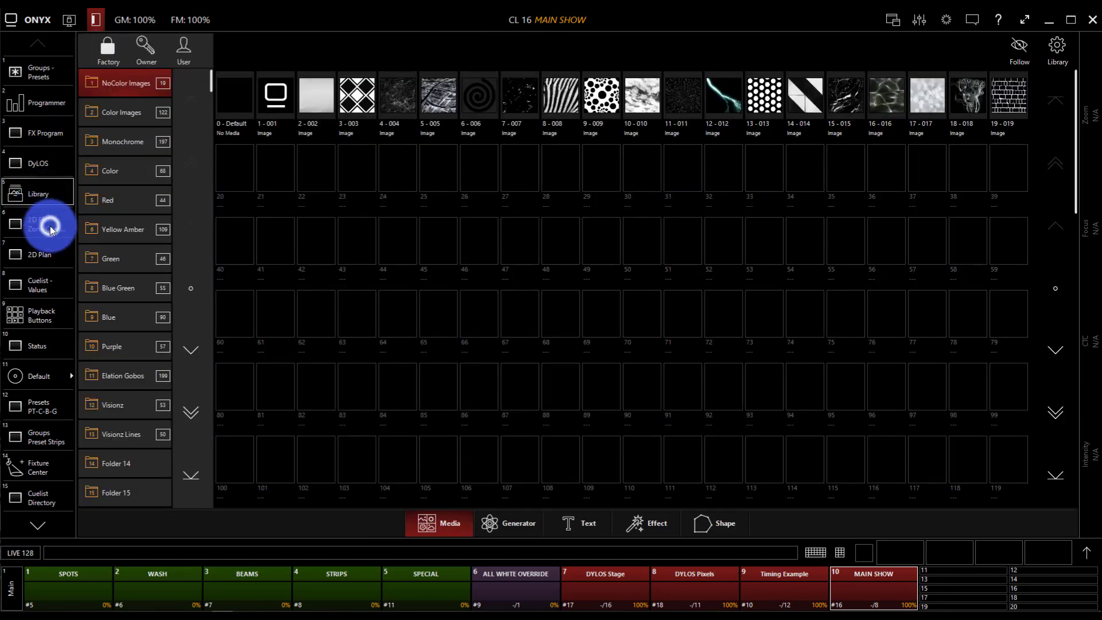
left_click(51, 229)
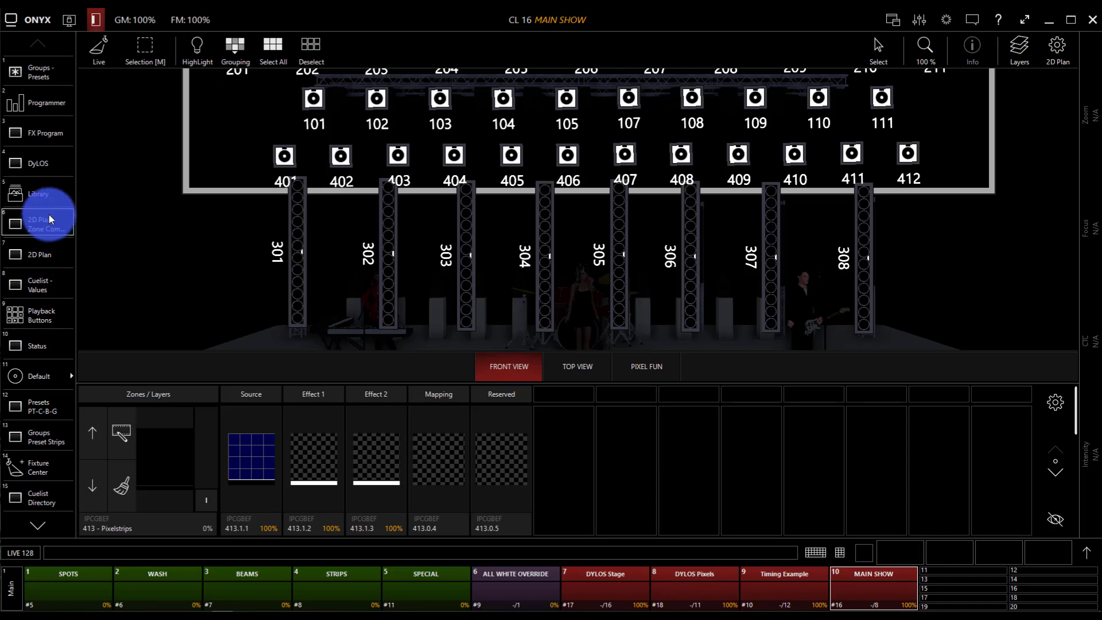
Examine the option for restoring the factory workspaces and layouts, decline the reset, and return to the workspace
left_click(25, 22)
left_click(148, 81)
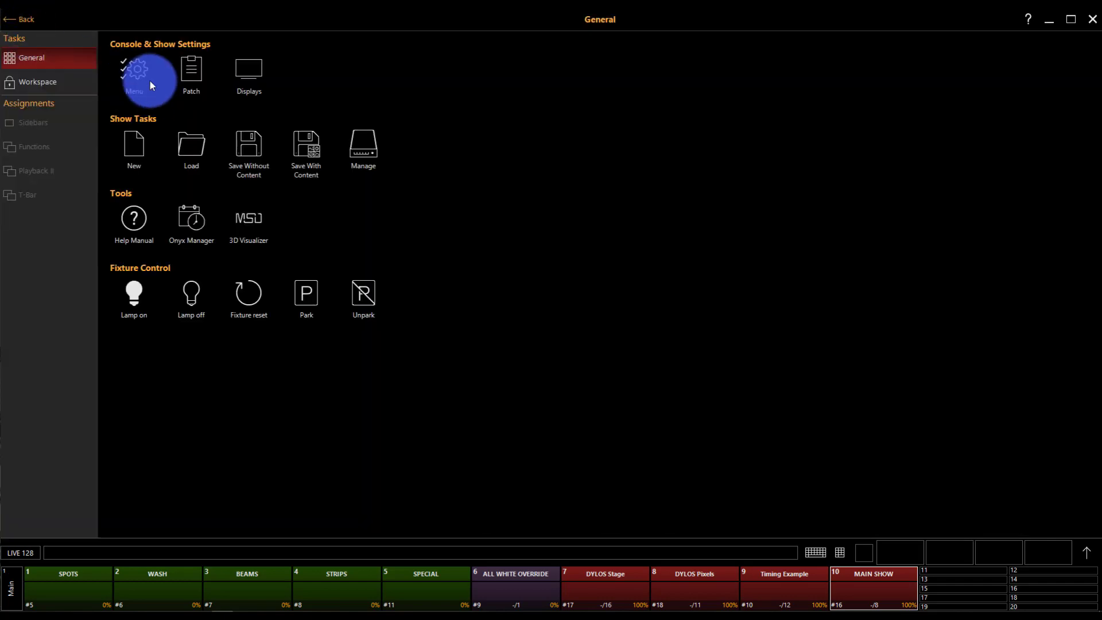
left_click(647, 597)
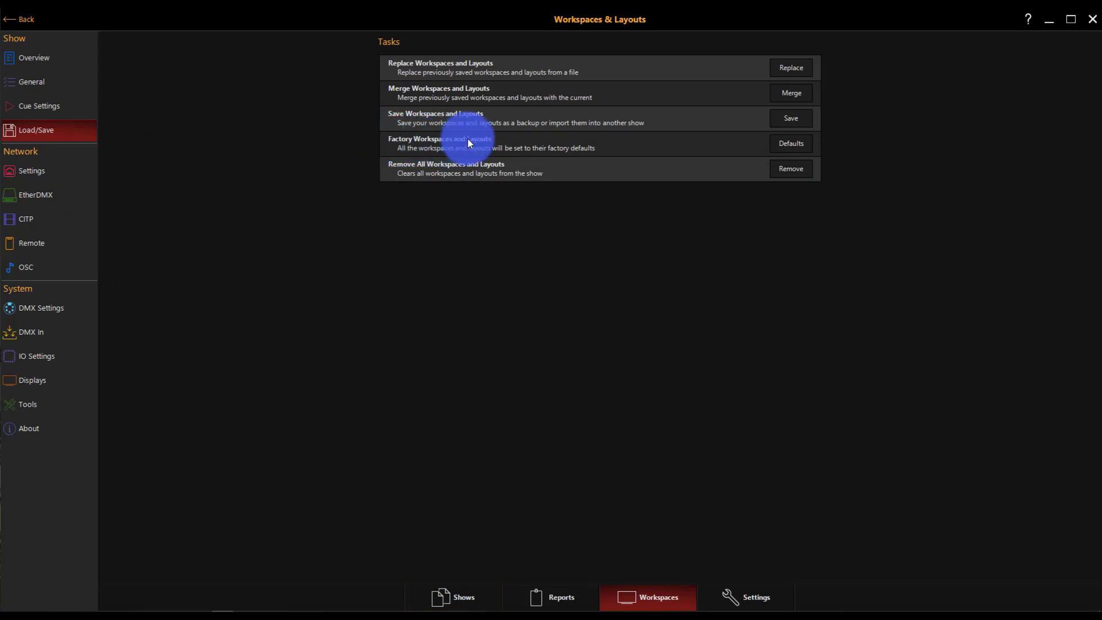
left_click(774, 143)
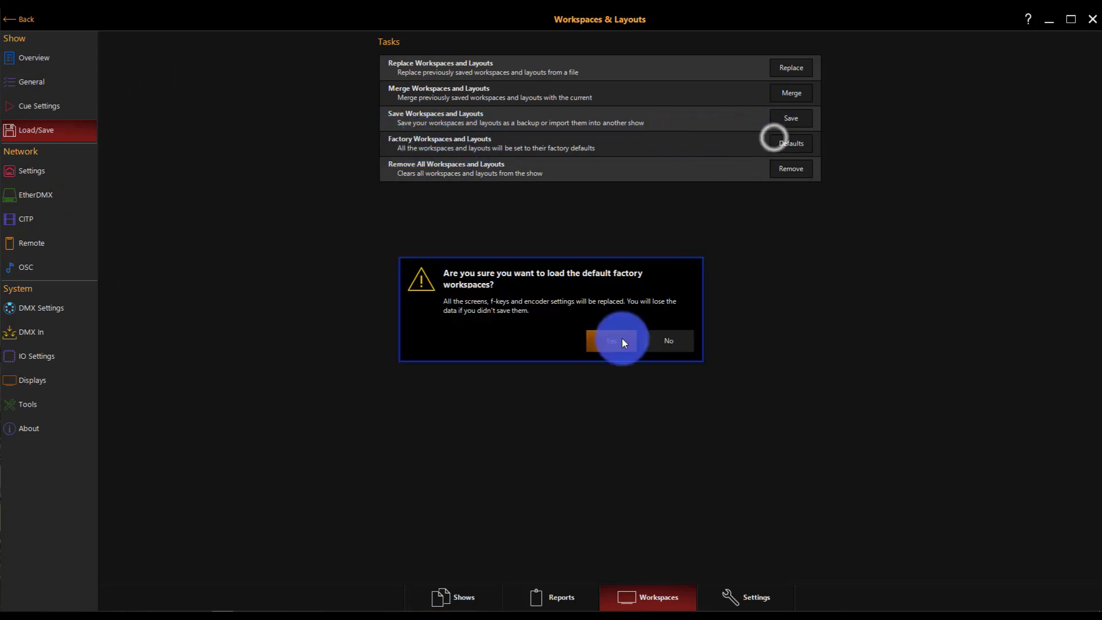
left_click(671, 343)
left_click(17, 20)
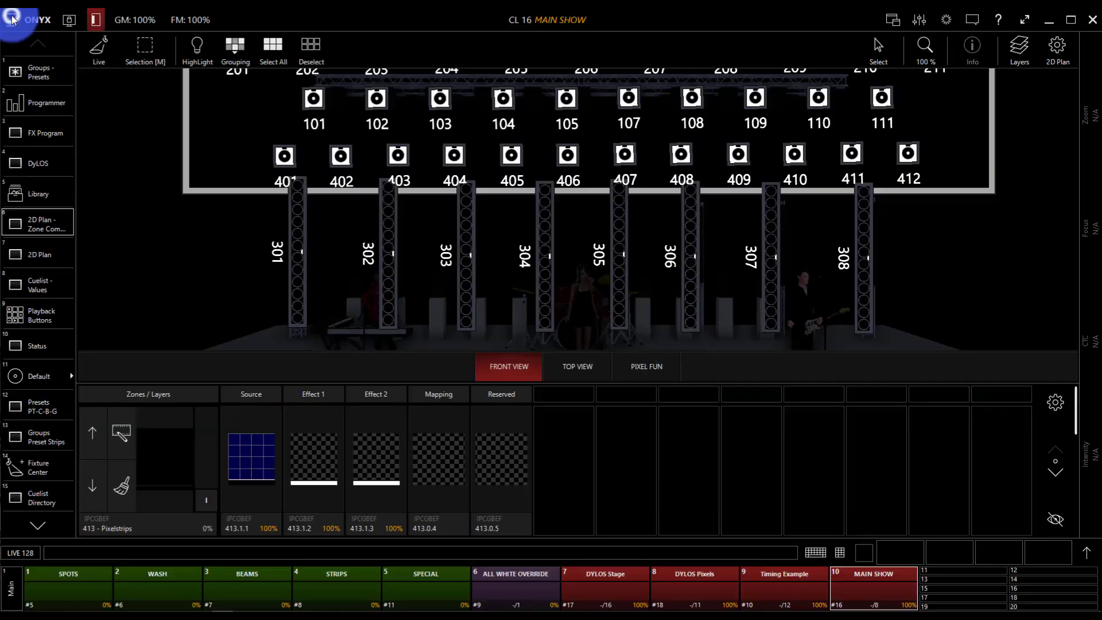
left_click(379, 308)
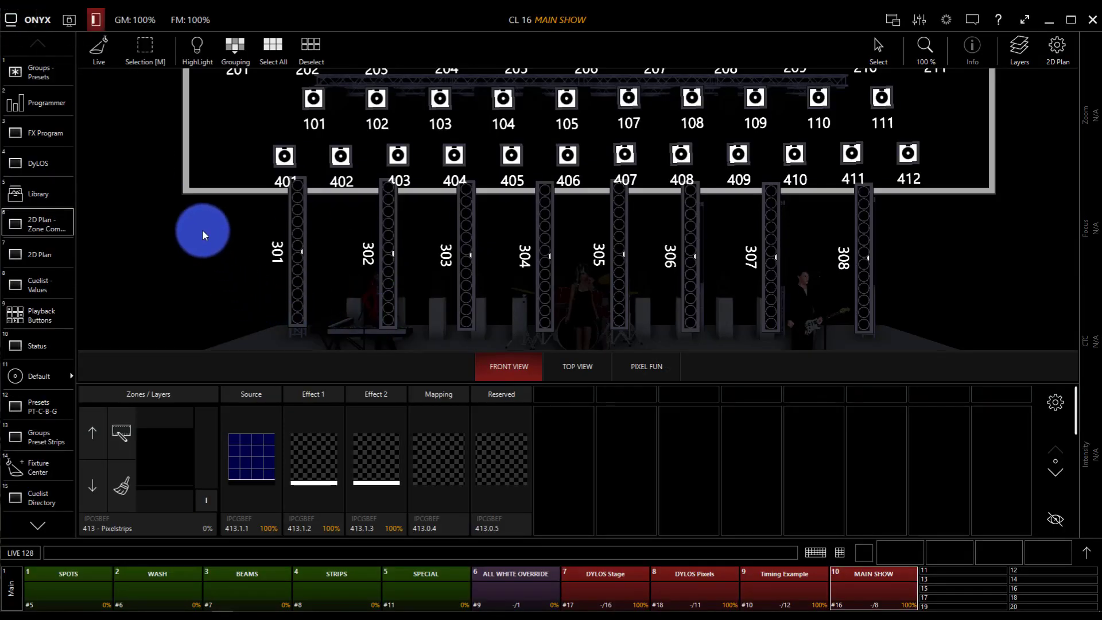
Inspect the Pixelstrips zone's source media in the DyLOS workspace, and deselect the zone
left_click(60, 171)
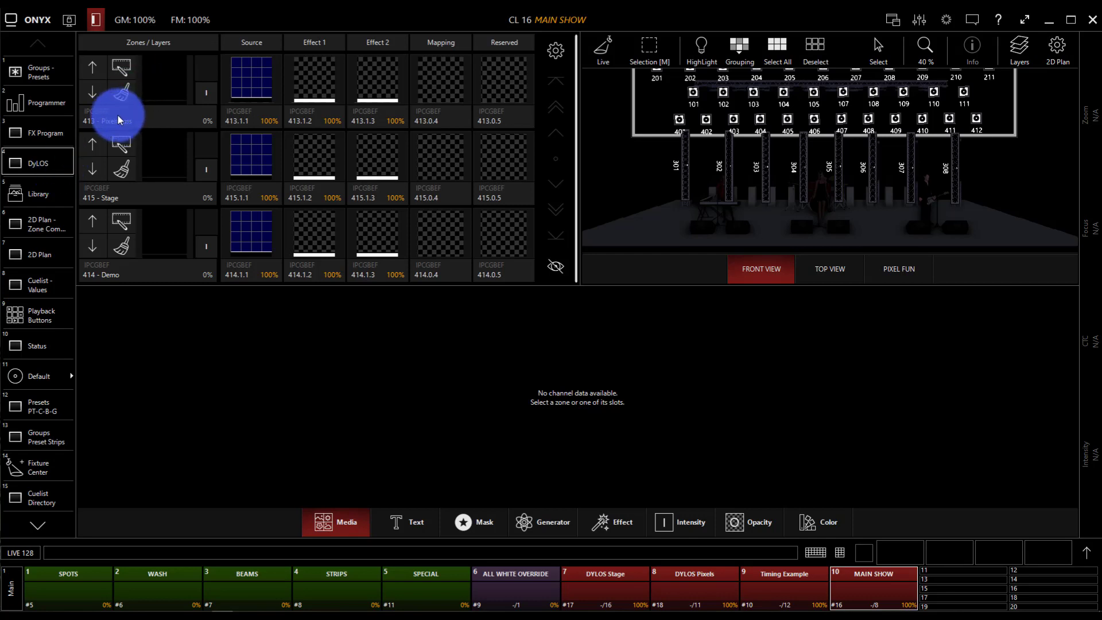
left_click(167, 125)
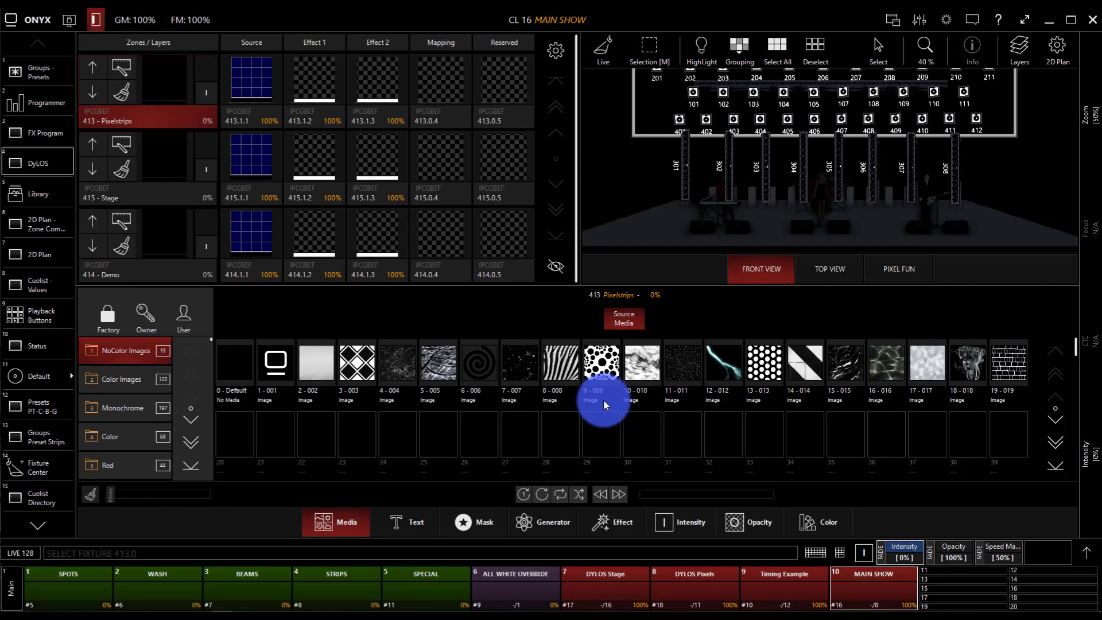
left_click_drag(718, 165, 714, 134)
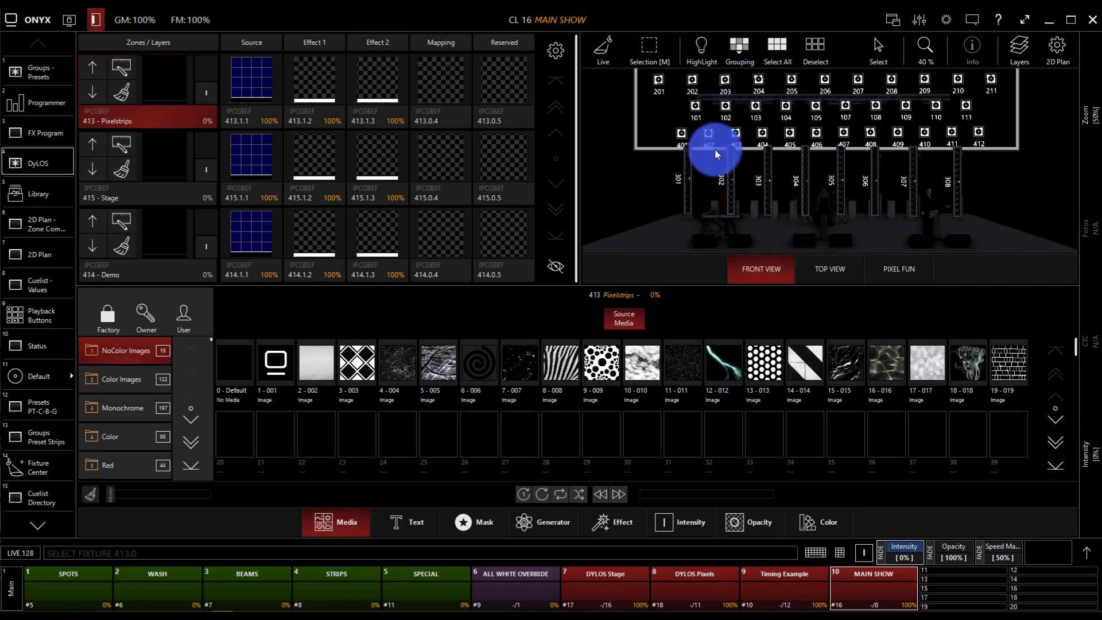
left_click(150, 118)
Review the Library and 2D Plan - Zone workspaces, and browse the factory Color Images, Monochrome, Color and Red media folders
left_click(40, 192)
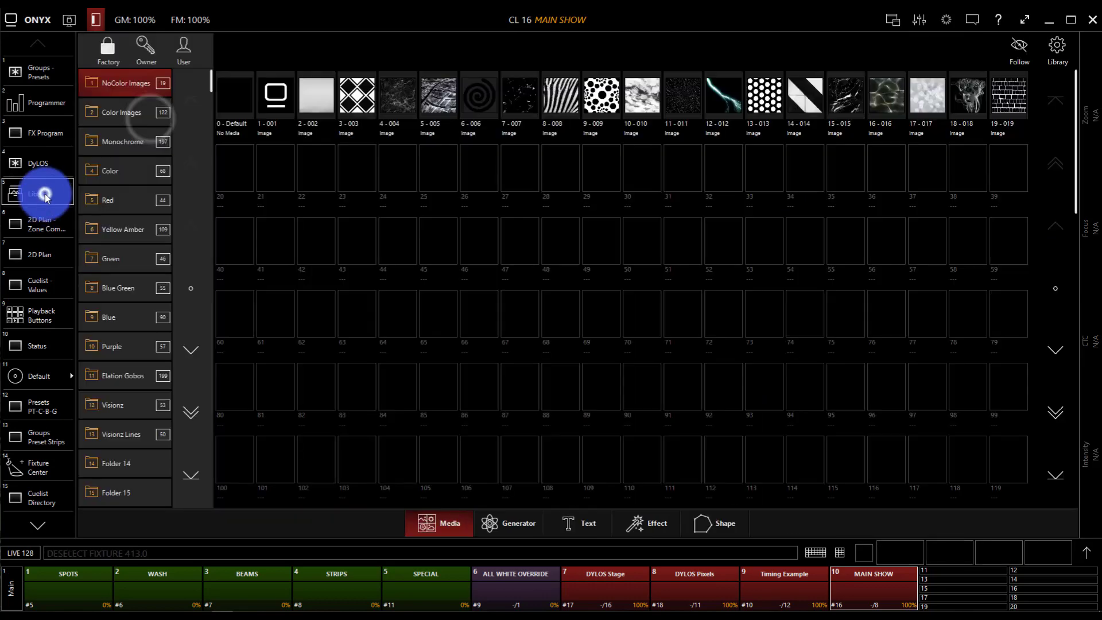
left_click(24, 232)
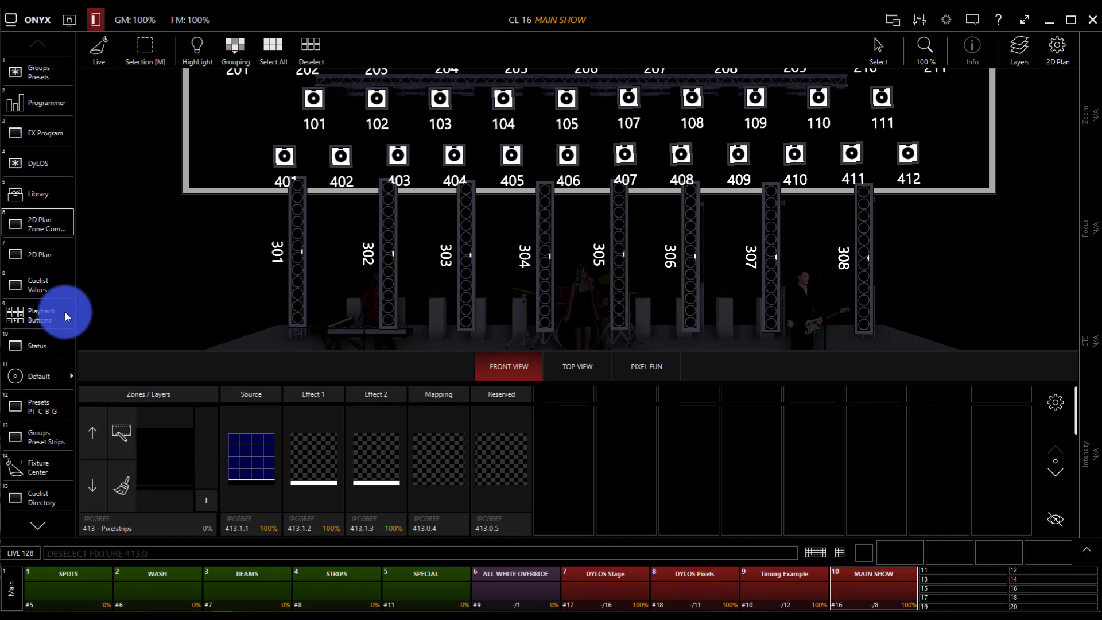
left_click(20, 202)
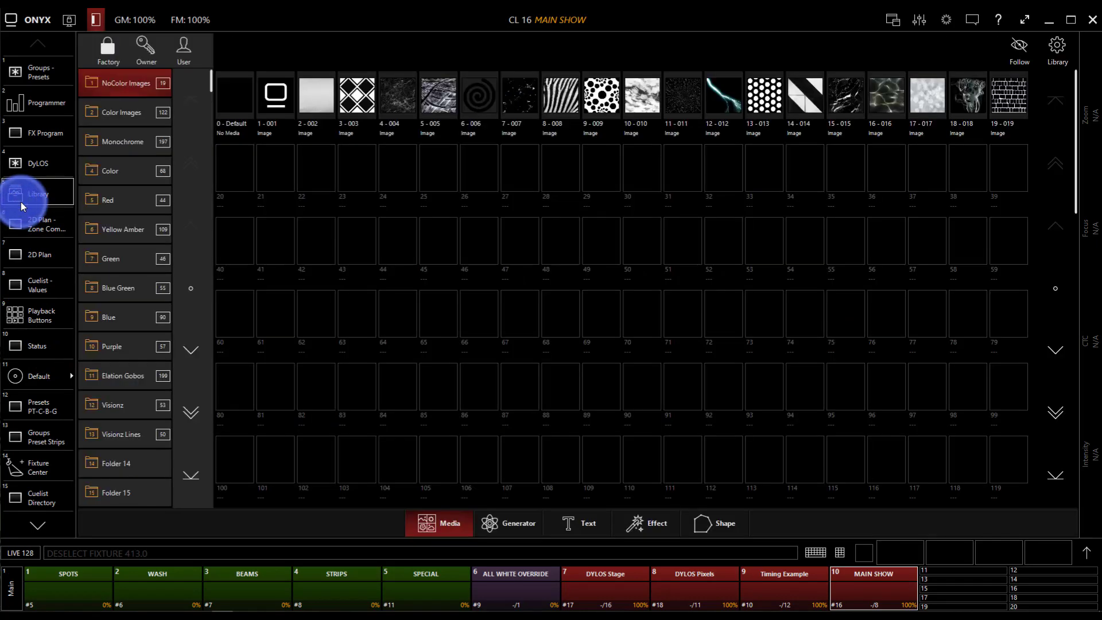
left_click(116, 112)
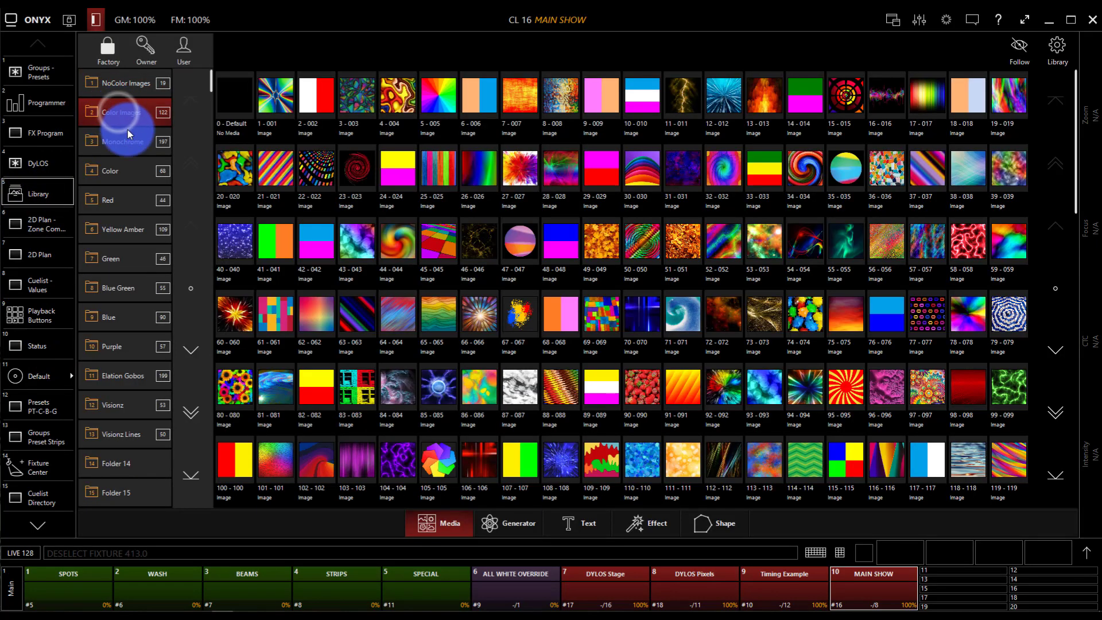
left_click(128, 131)
left_click(128, 171)
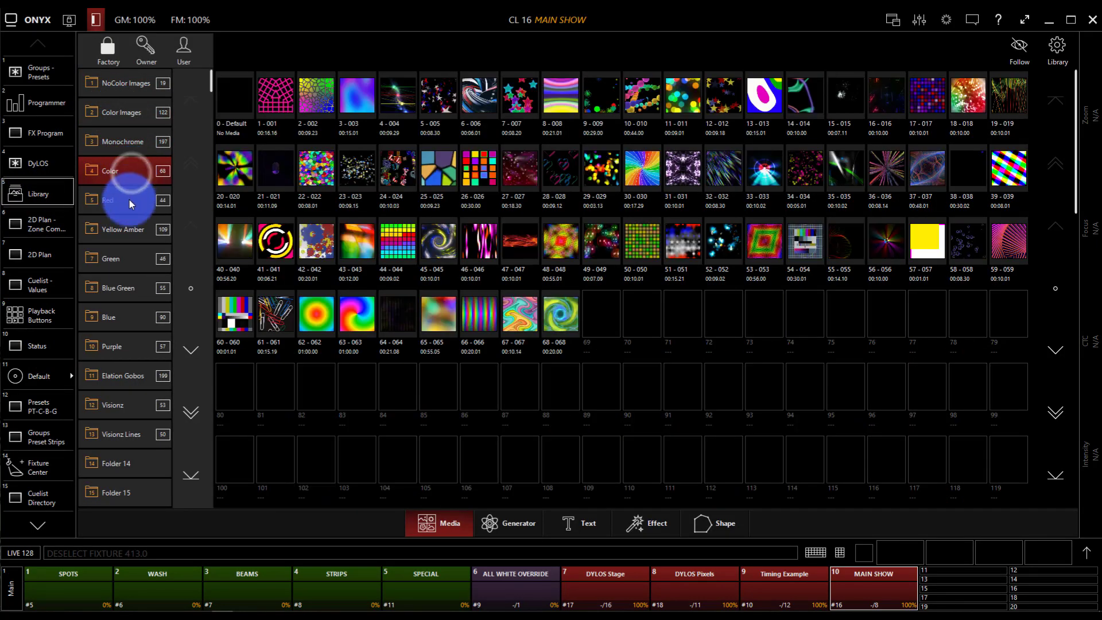
left_click(130, 201)
View the Owner and User content banks in the library, and return to the factory NoColor Images folder
left_click(142, 57)
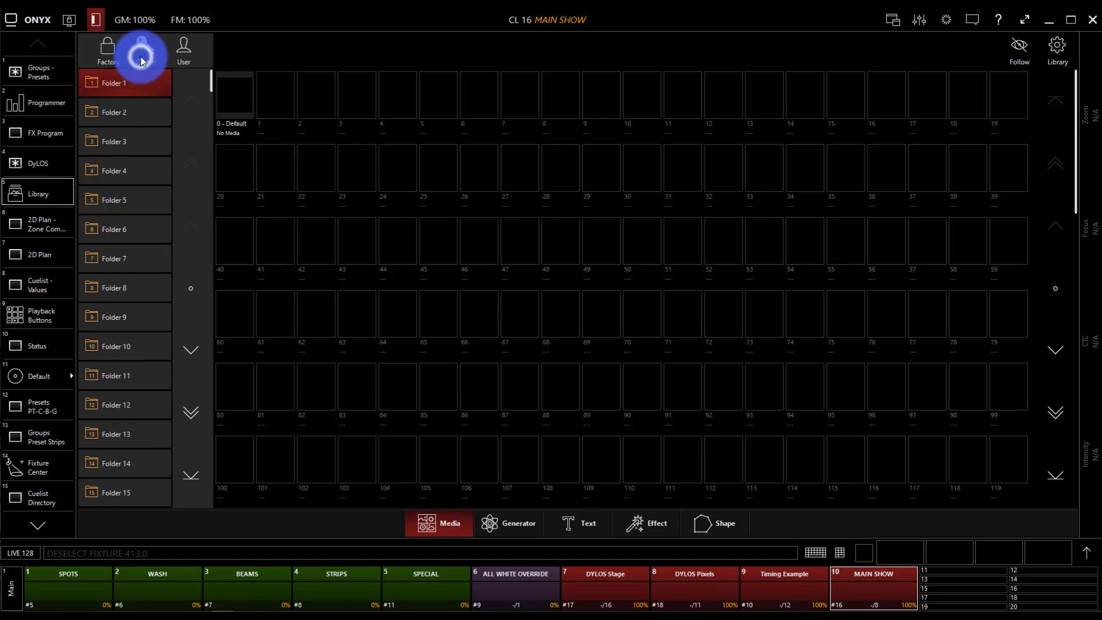
left_click(180, 54)
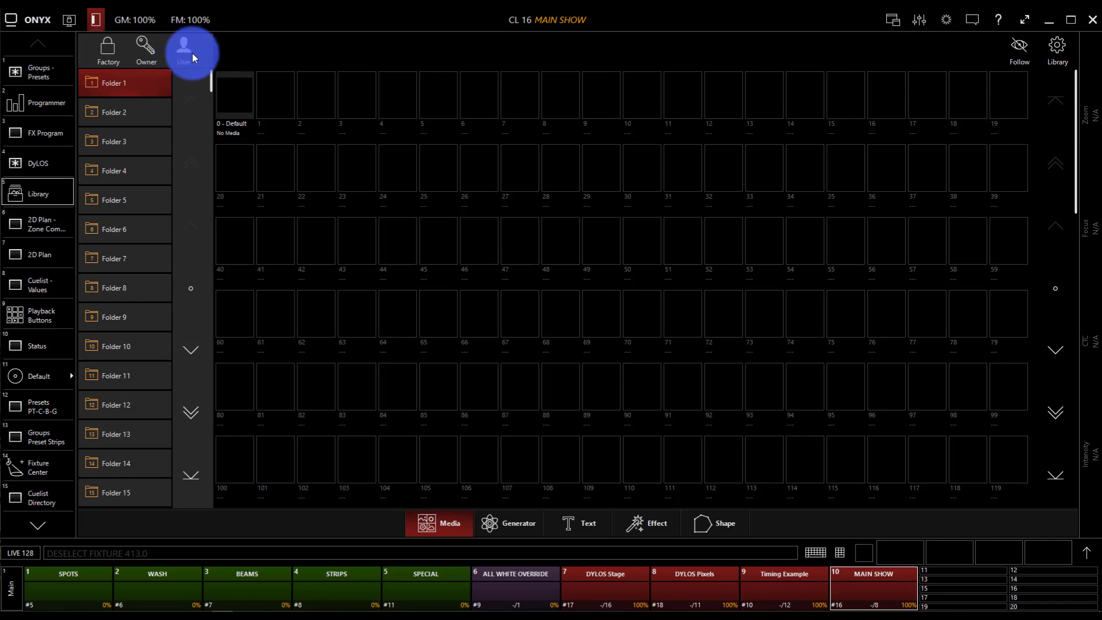
left_click(110, 57)
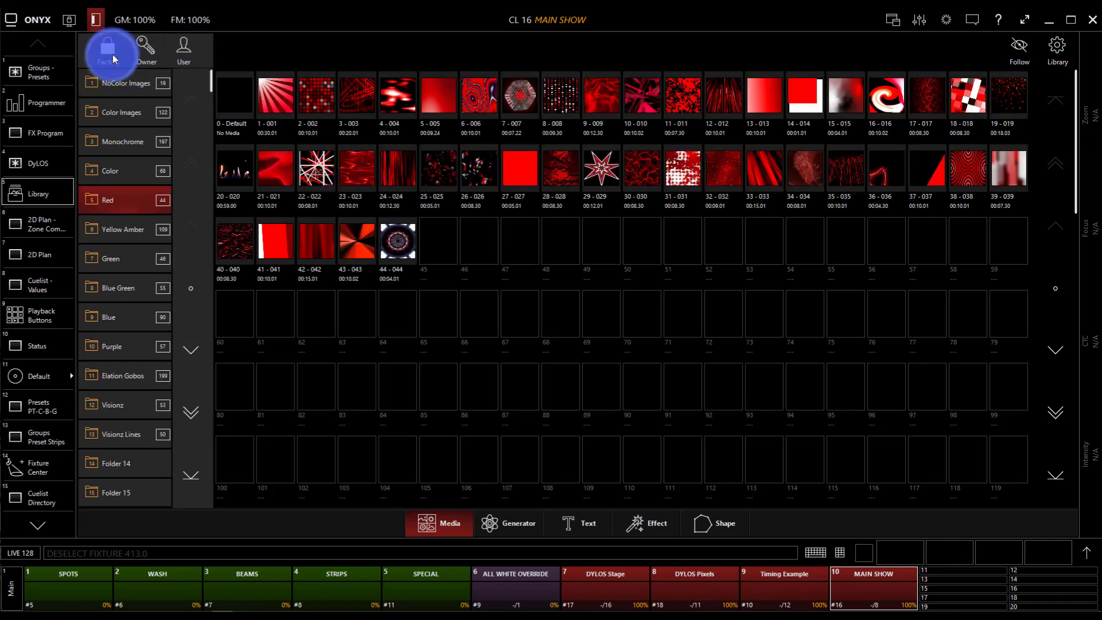
left_click(103, 86)
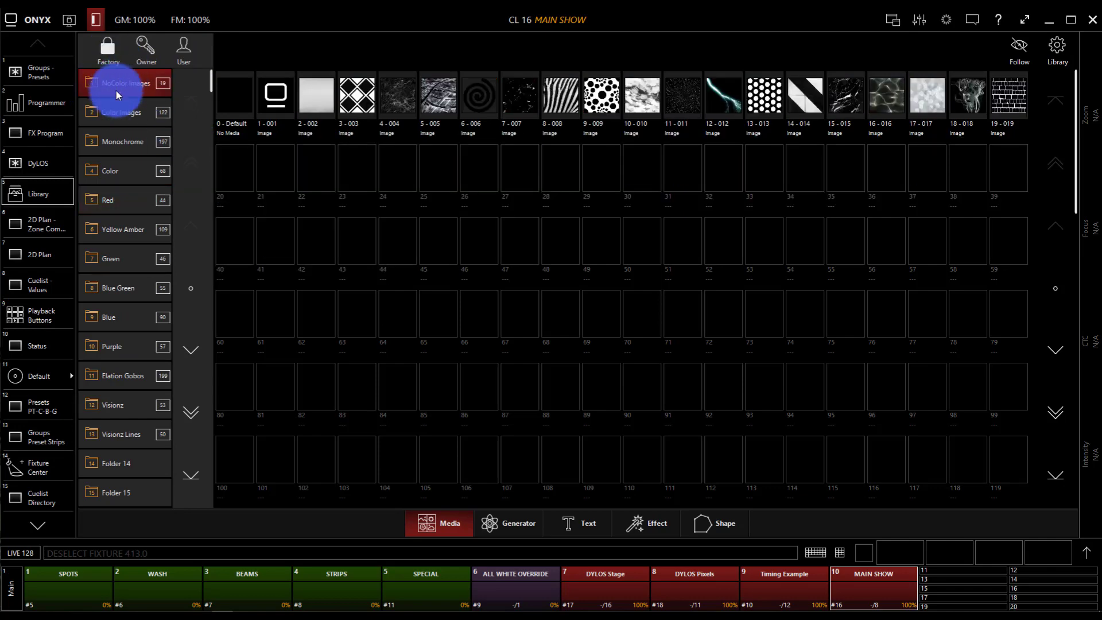
Select the Pixelstrips zone and then the Stage zone in the DyLOS workspace
left_click(55, 164)
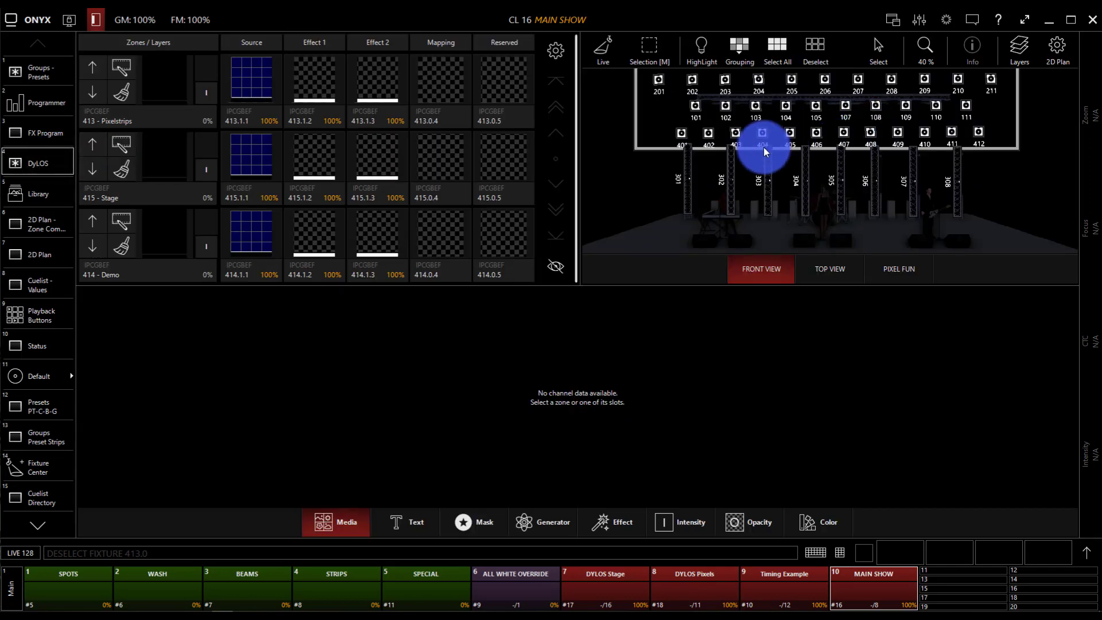
left_click(165, 121)
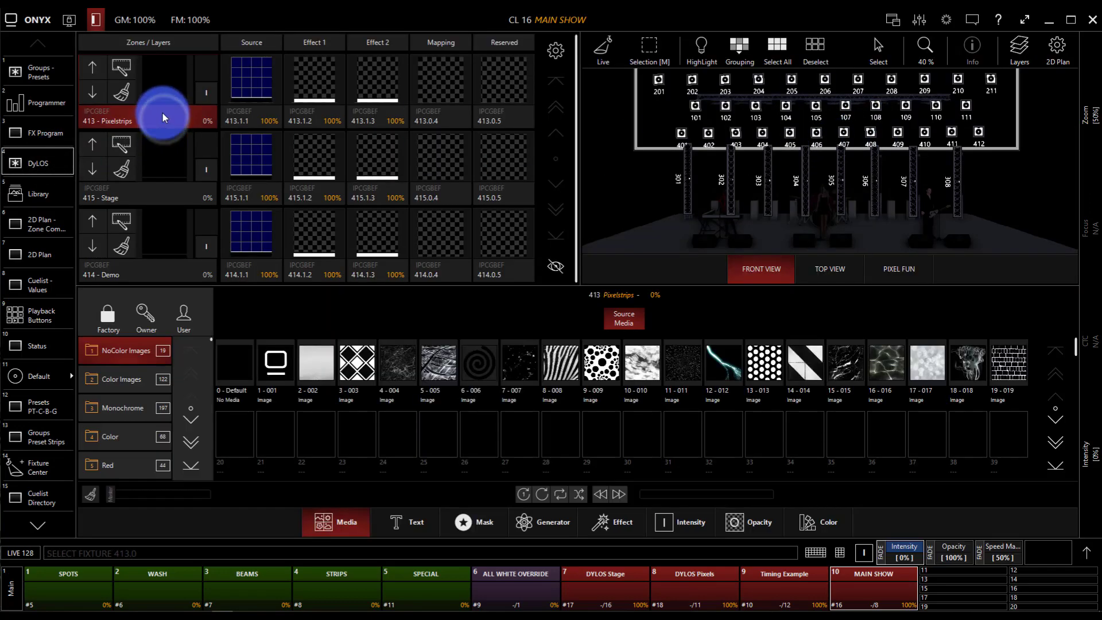
left_click(168, 194)
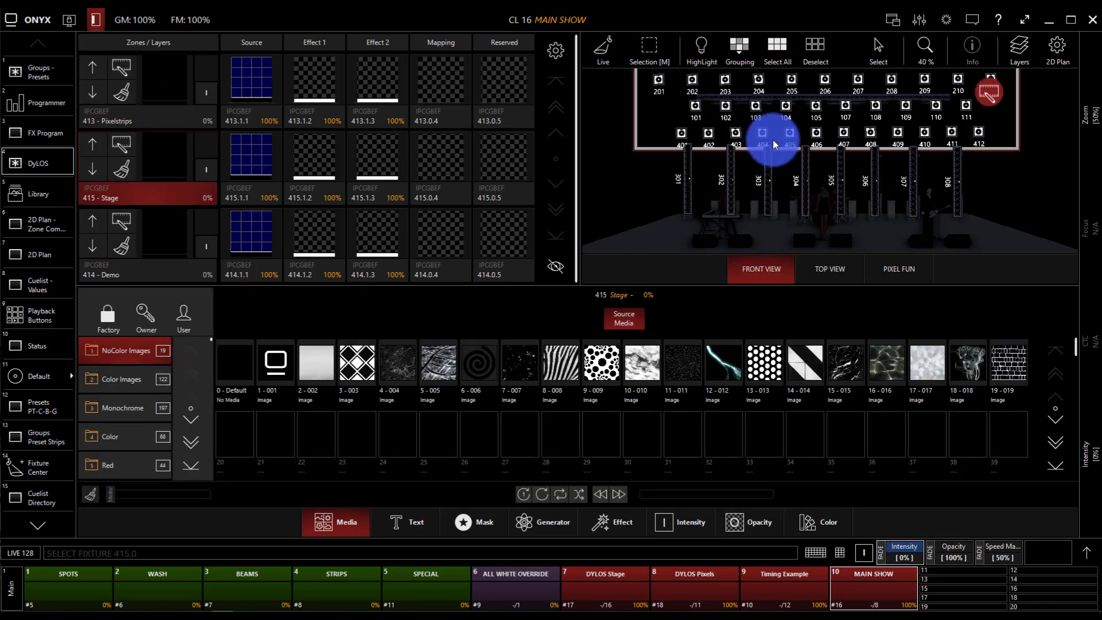
Try image 3-003 and other NoColor Images as the Stage zone's source media, and reset the source to Default
scroll(710, 134, "down", 2)
scroll(710, 134, "up", 2)
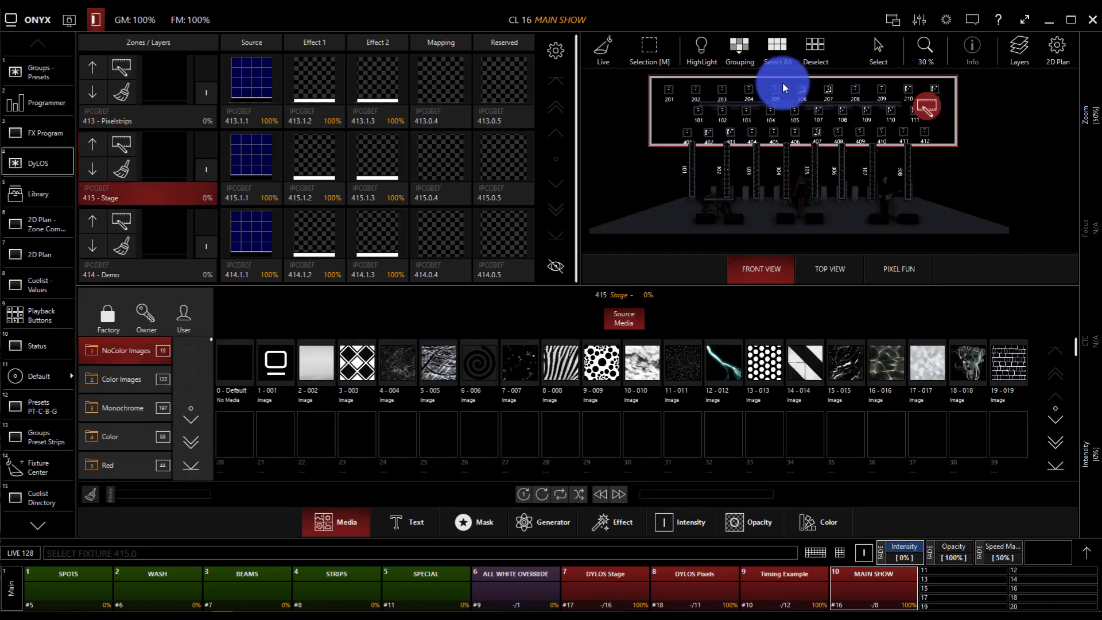
left_click(199, 174)
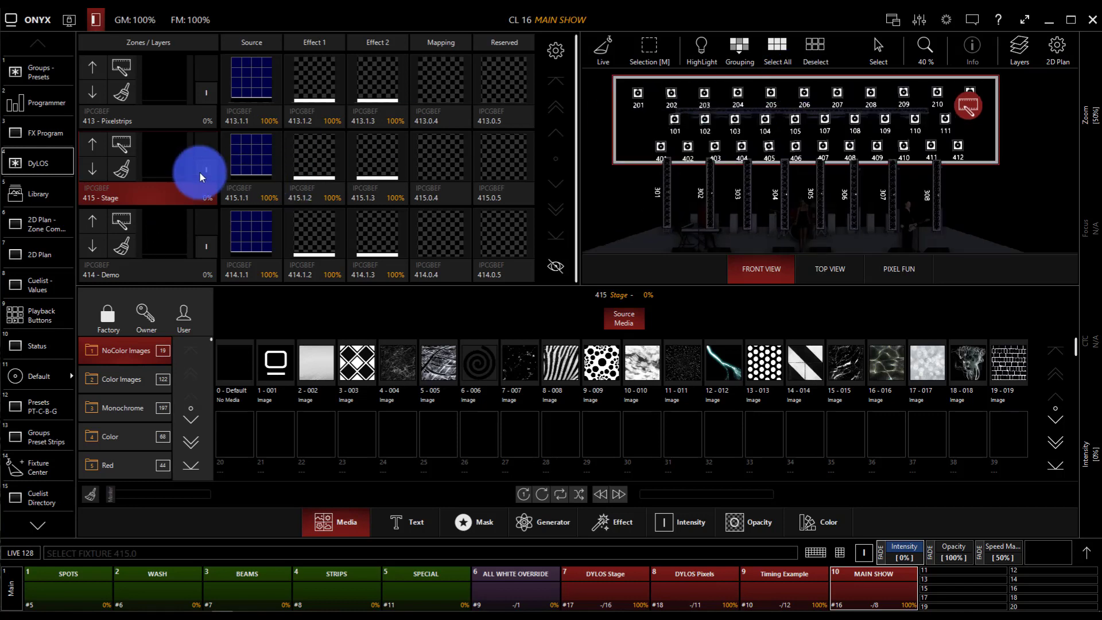
left_click(164, 186)
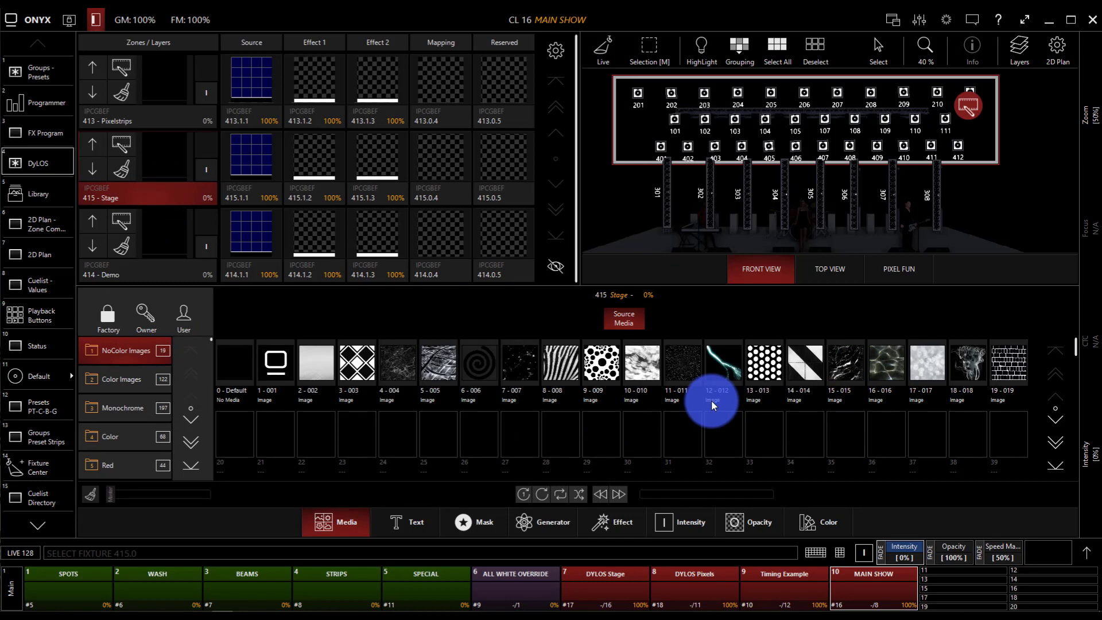
left_click(307, 366)
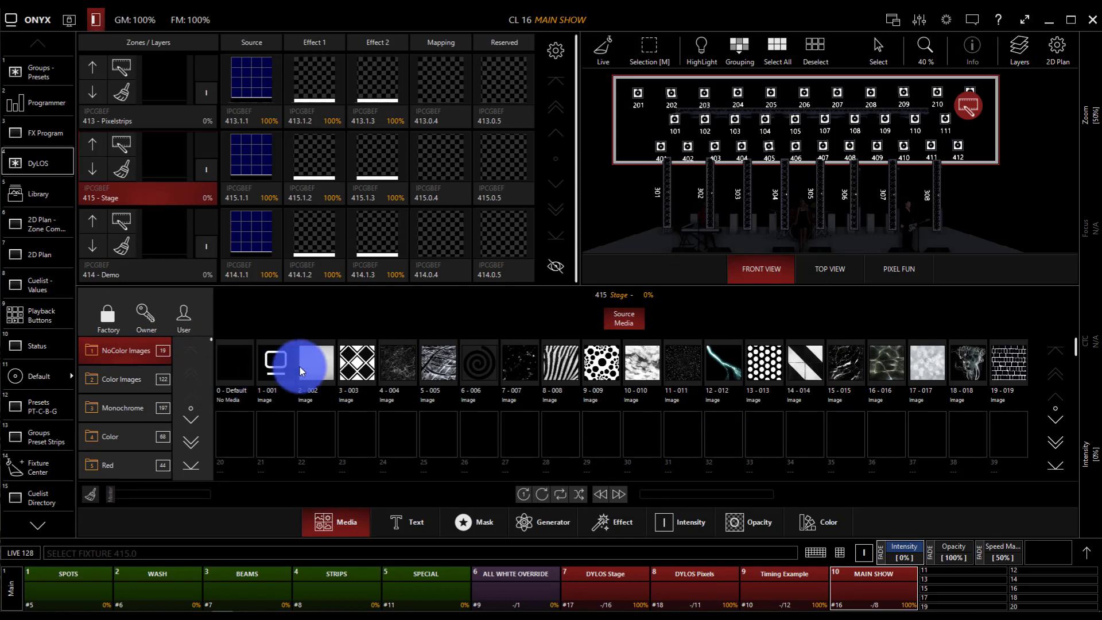
left_click(345, 370)
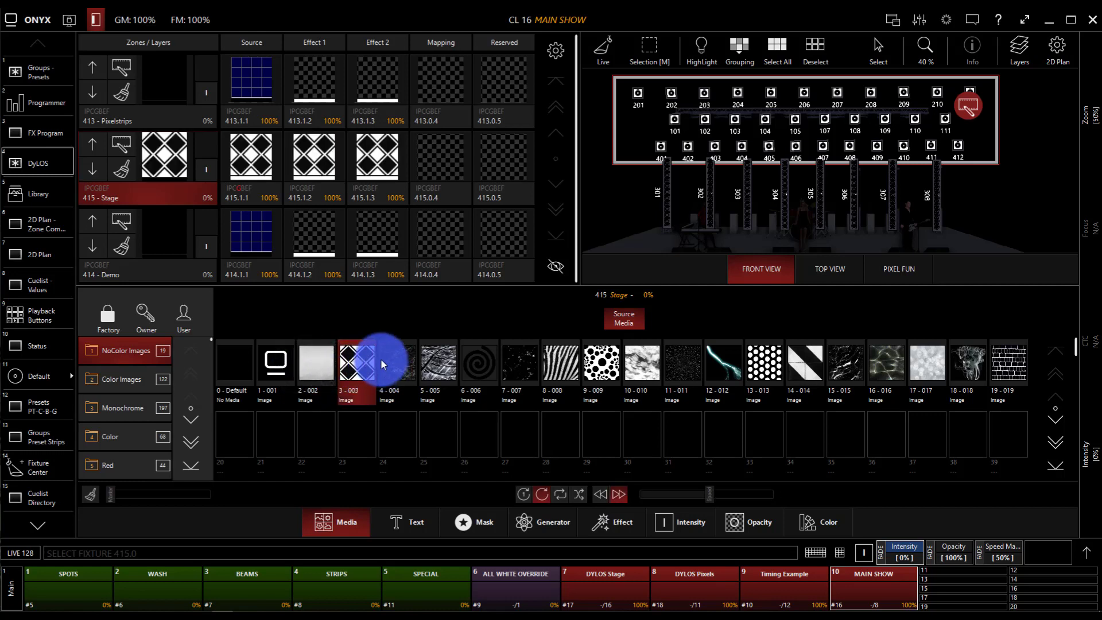
left_click(313, 364)
left_click(274, 364)
left_click(243, 366)
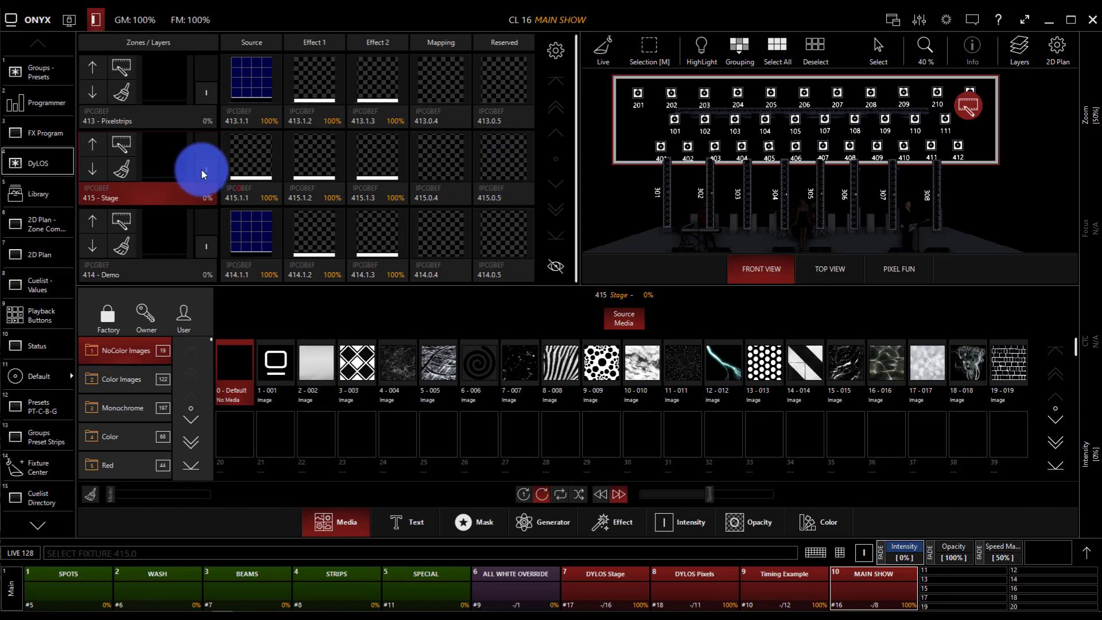
Assign NoColor image 1-001 as the Stage zone's source media and raise the zone's intensity to 100%
left_click(278, 362)
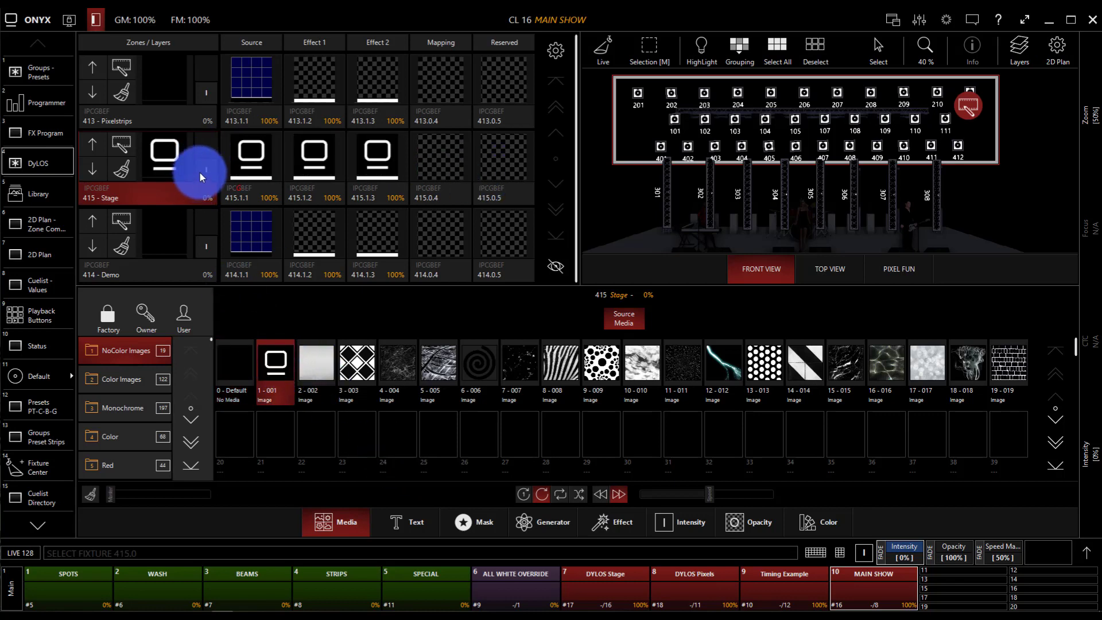
left_click_drag(200, 175, 197, 106)
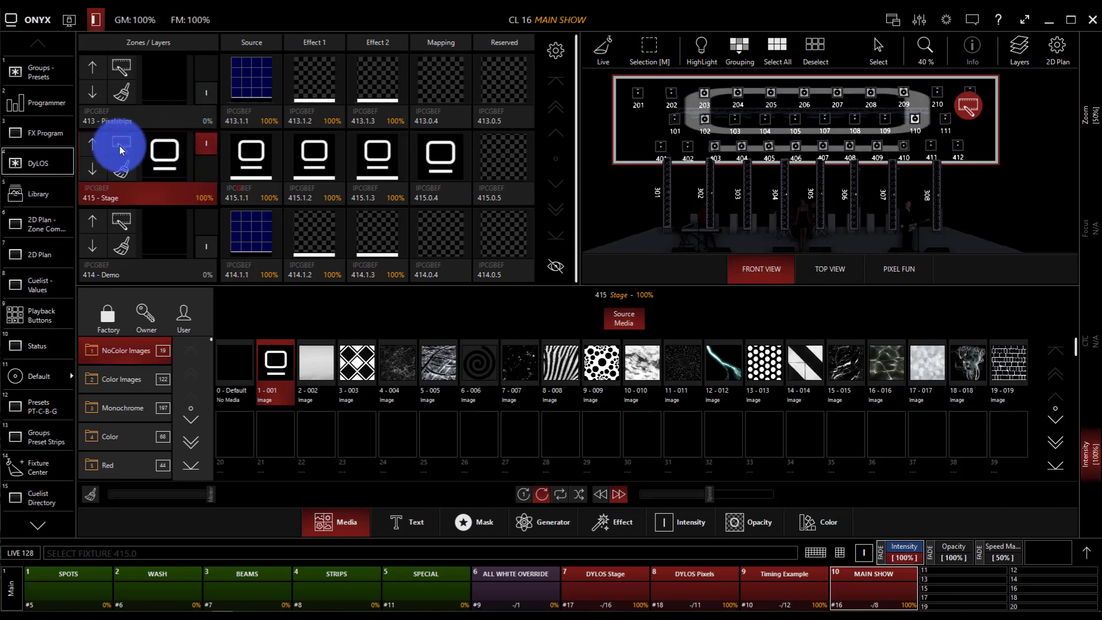
left_click_drag(195, 151, 209, 132)
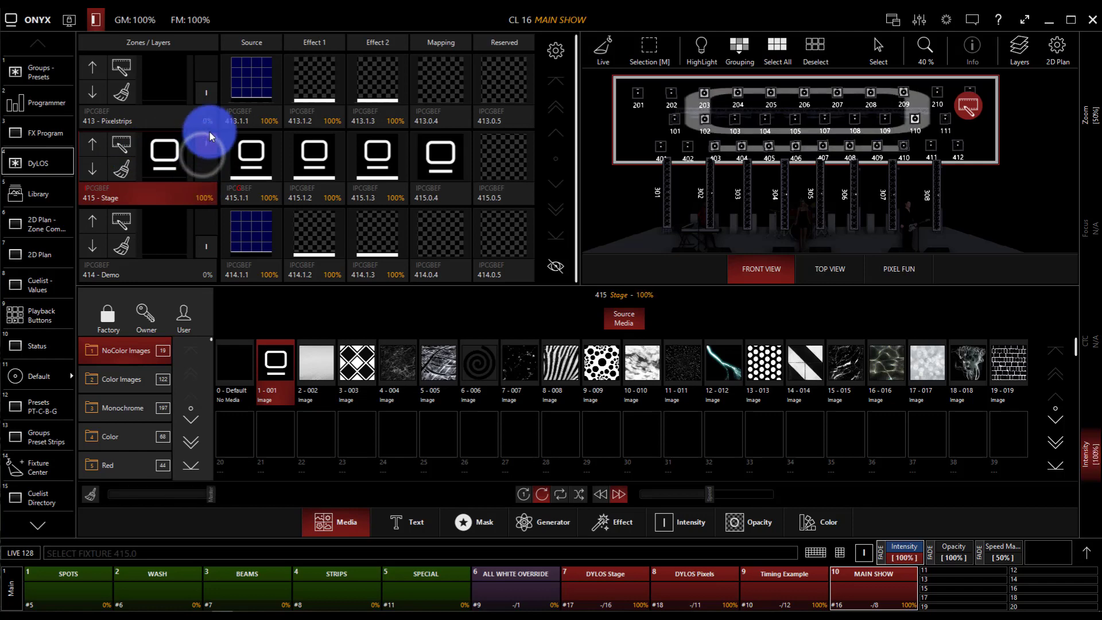
Examine the Stage zone's Source, Effect 1, Effect 2, Mapping and Reserved slots by selecting and deselecting them
left_click(249, 199)
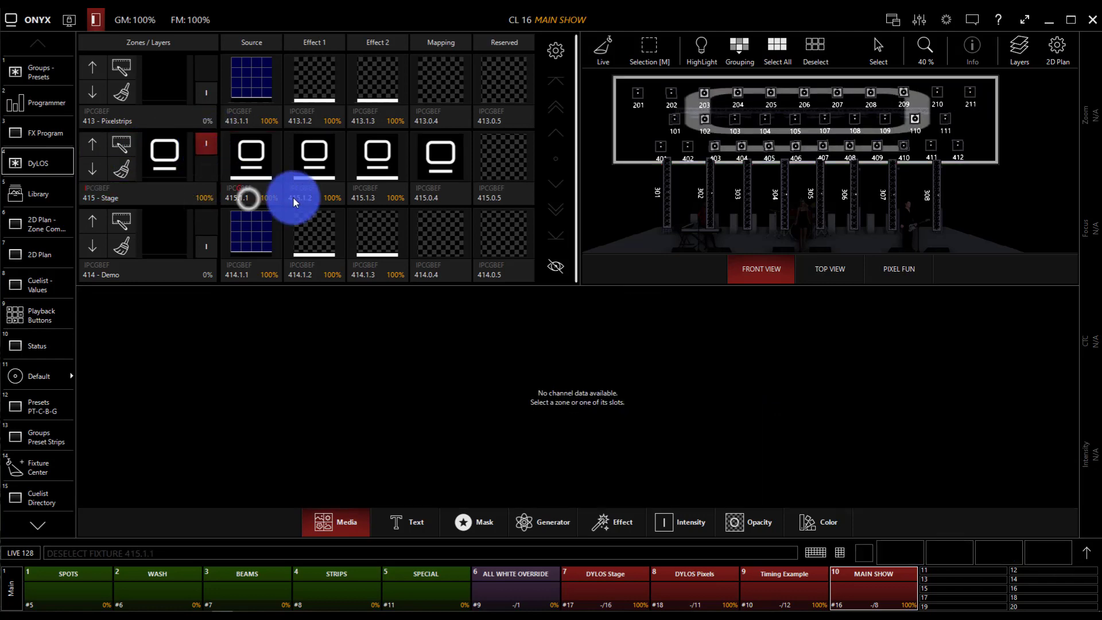
left_click(292, 197)
left_click(309, 194)
left_click(380, 196)
left_click(381, 196)
left_click(433, 193)
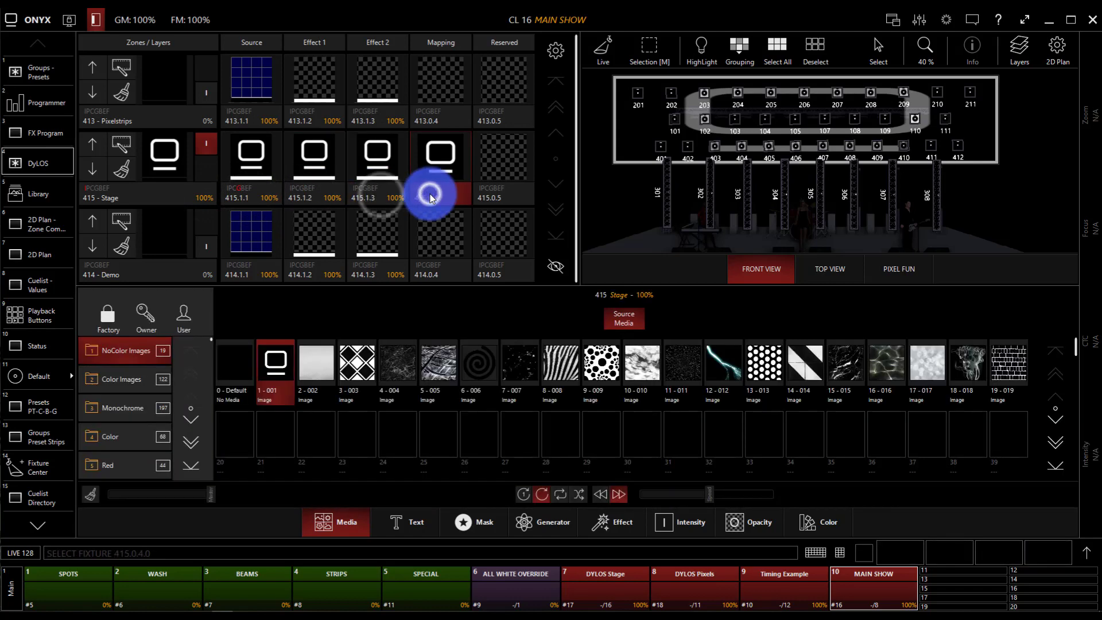
left_click(518, 195)
left_click(459, 194)
left_click(460, 195)
left_click(462, 196)
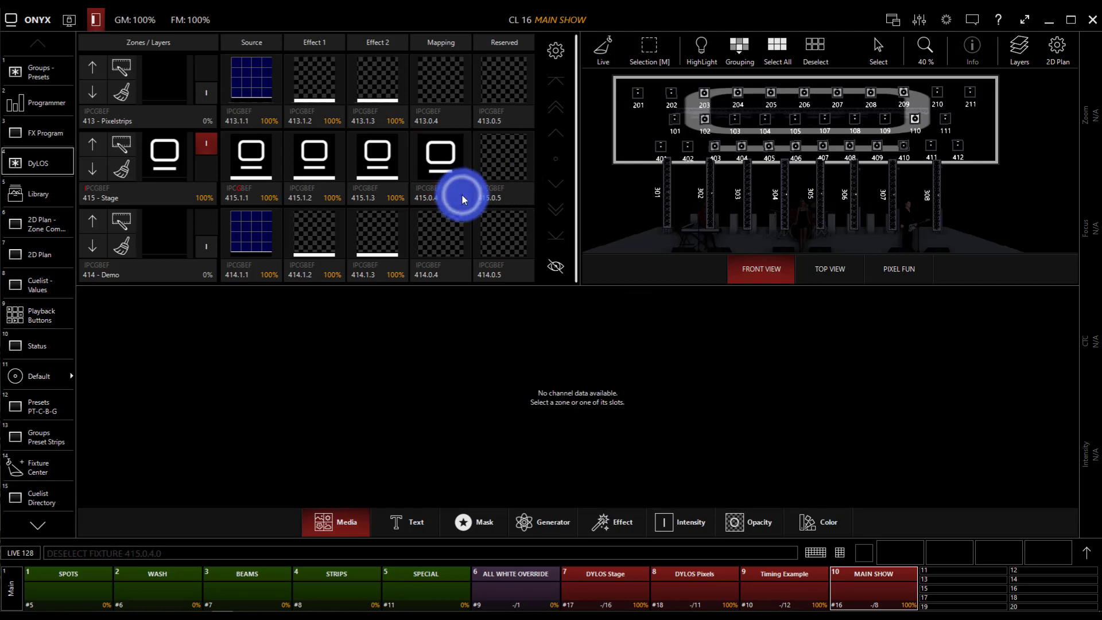
Select the Stage zone together with its Source, Effect 1 and Effect 2 slots, and deselect them all
left_click(203, 193)
left_click_drag(203, 193, 348, 198)
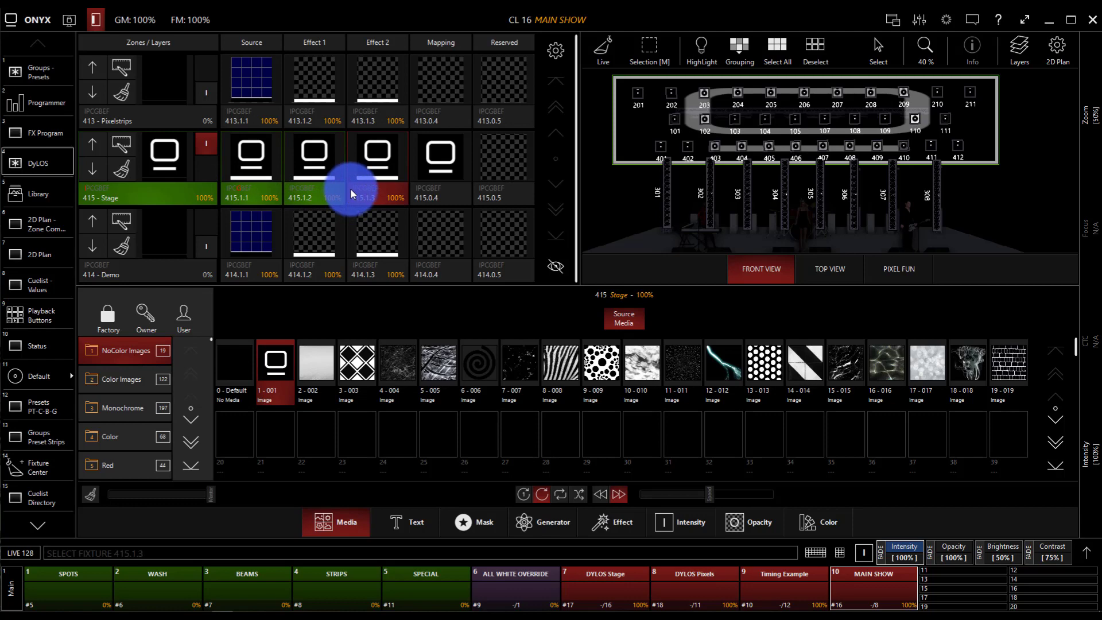
left_click(350, 190)
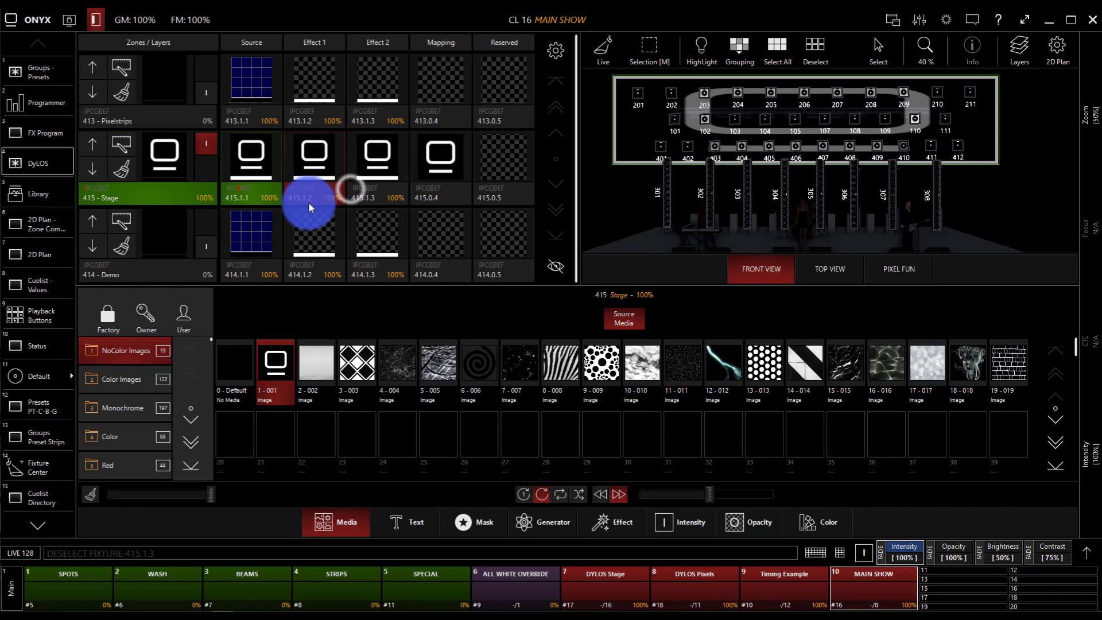
left_click(308, 202)
left_click(260, 198)
left_click(202, 201)
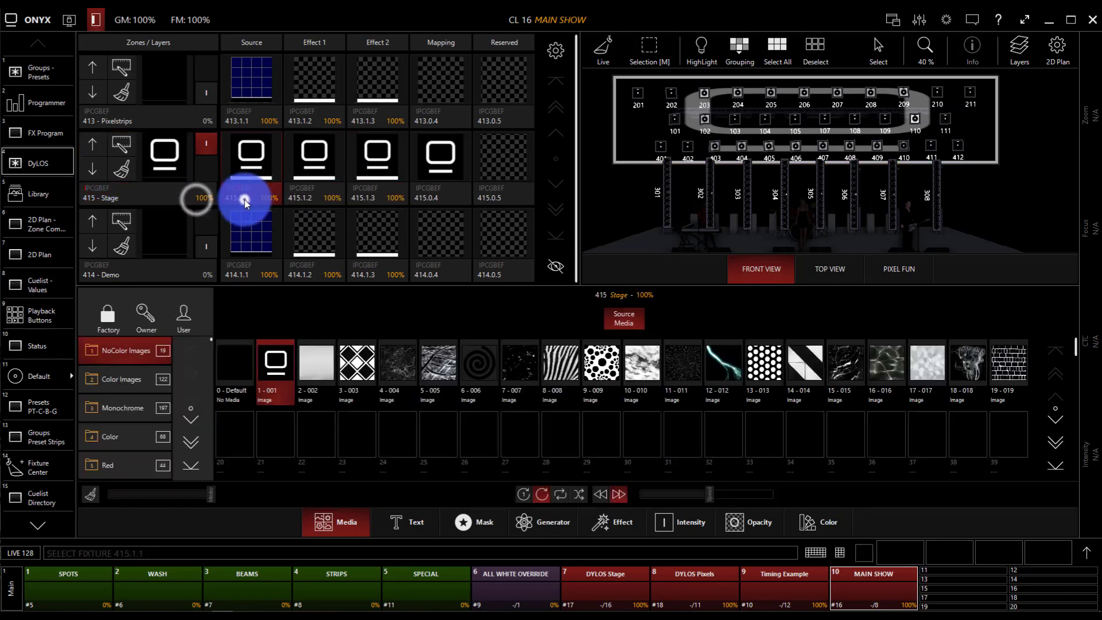
Assign clip 30-030 from the factory Color folder to the Stage zone's Source slot
left_click(244, 199)
left_click(133, 374)
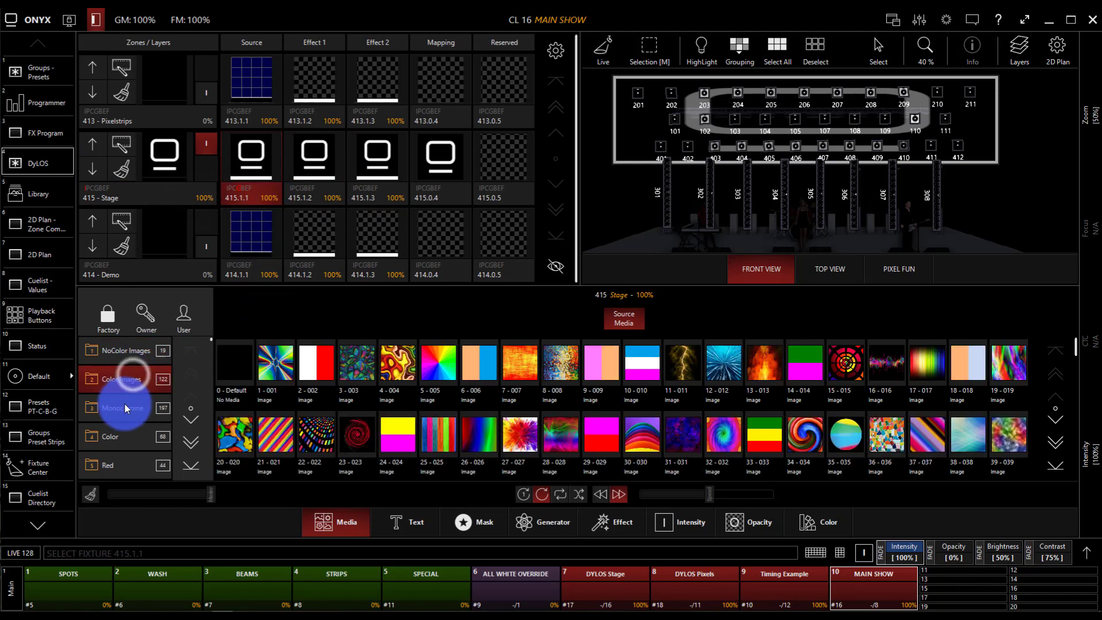
left_click(120, 435)
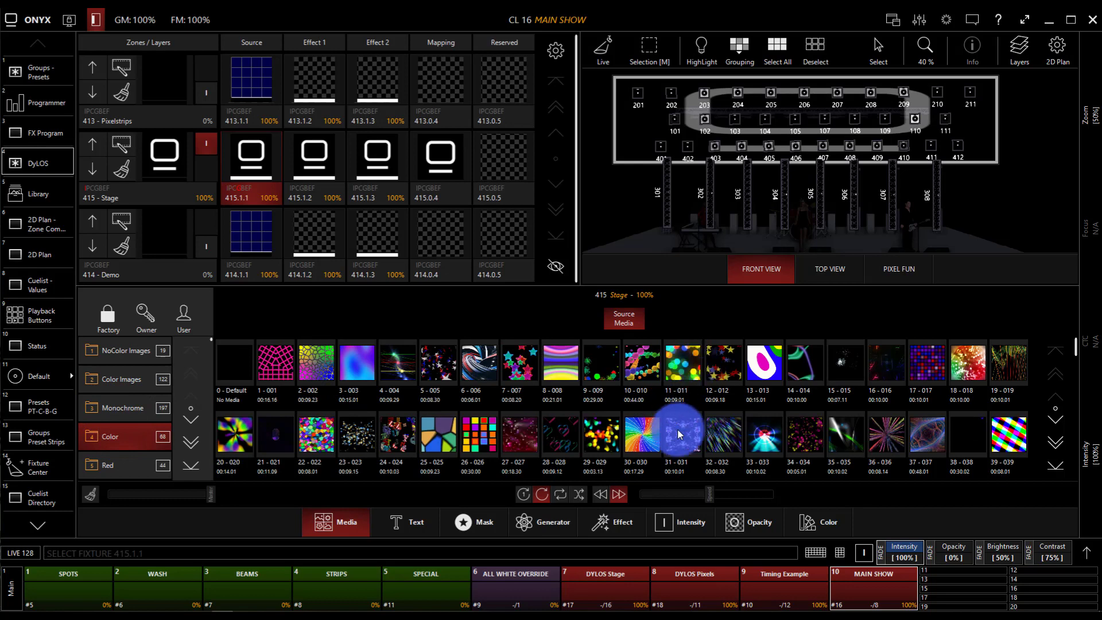
left_click(647, 439)
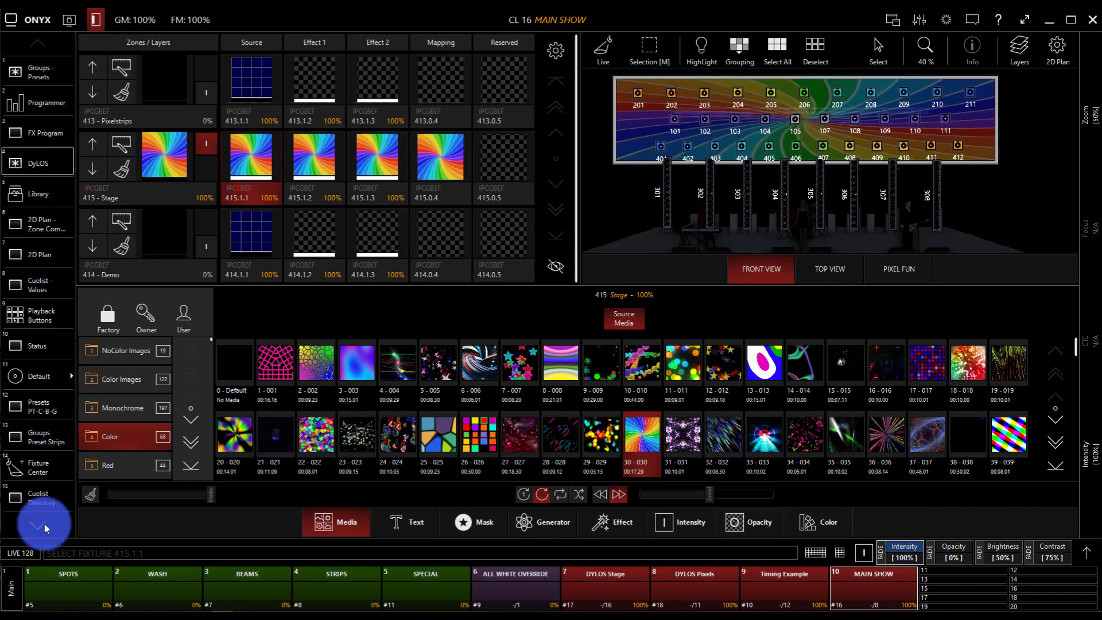
Raise the SPOTS, WASH and BEAMS submasters to 100%
left_click(66, 571)
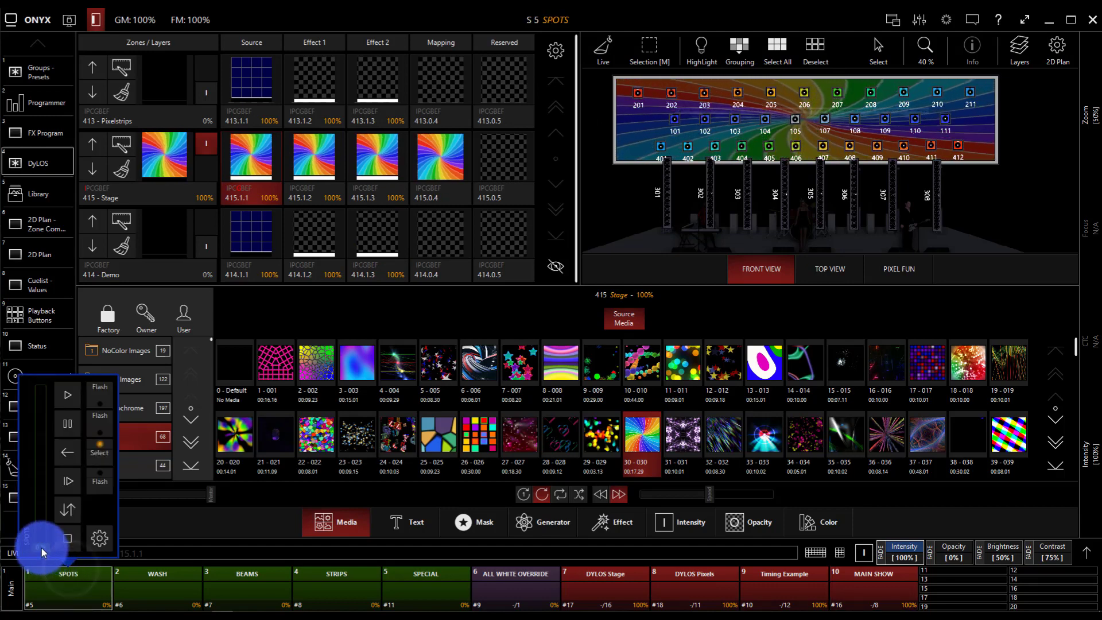
left_click_drag(37, 546, 32, 350)
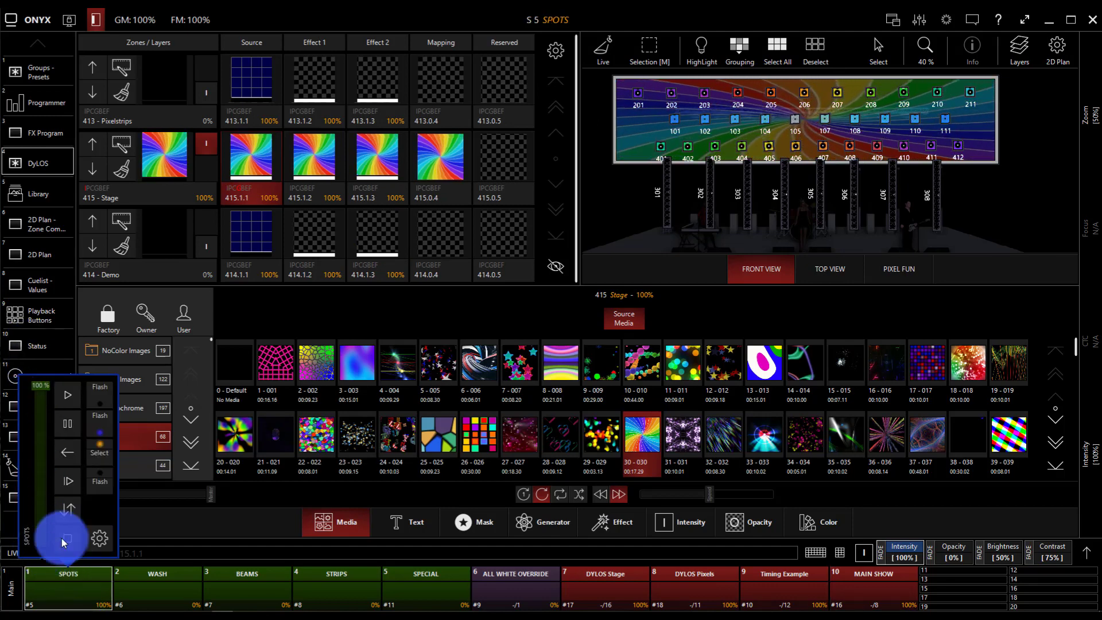
left_click(167, 585)
left_click_drag(115, 537, 127, 341)
left_click(235, 603)
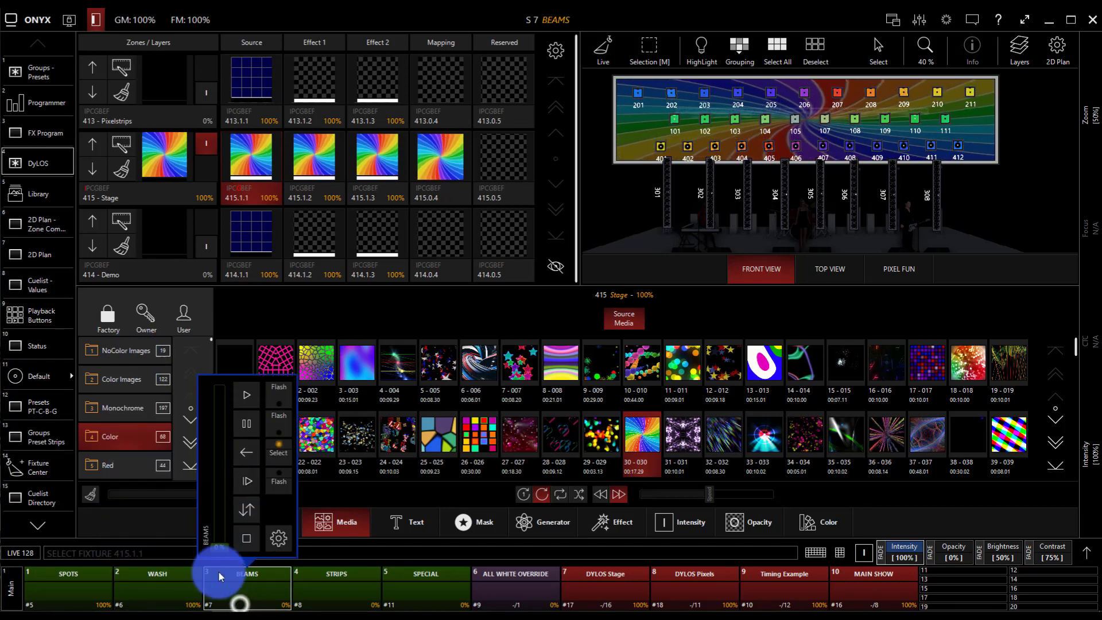
left_click_drag(216, 560, 226, 335)
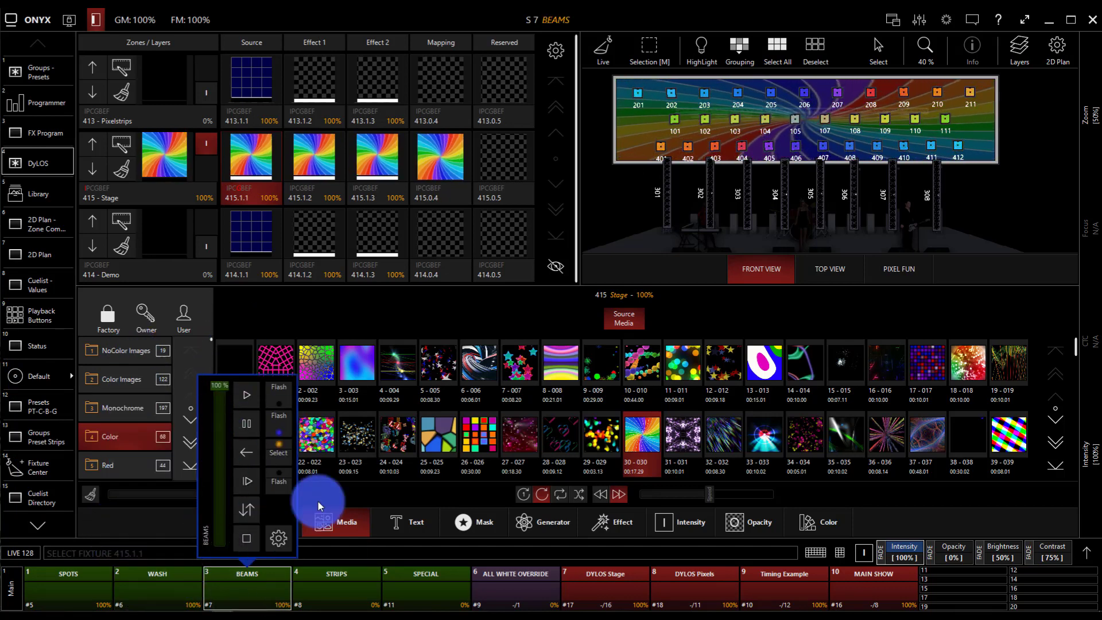
Run the MAIN SHOW cuelist through Cue 1 and Cue 2 to Cue 3, and close its playback controls
left_click(892, 592)
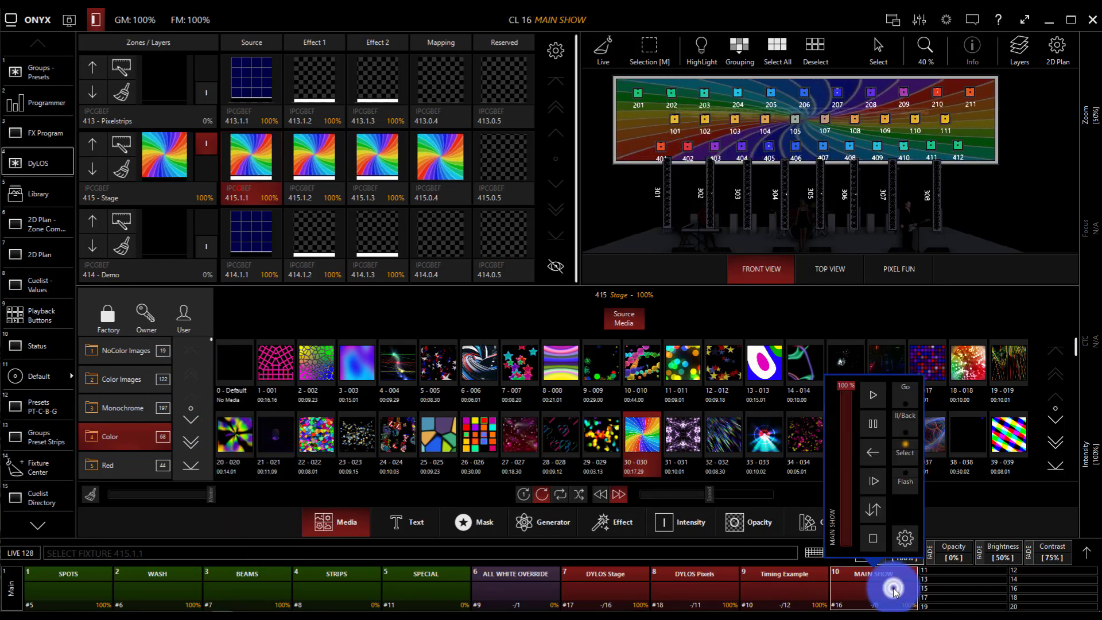
left_click(871, 393)
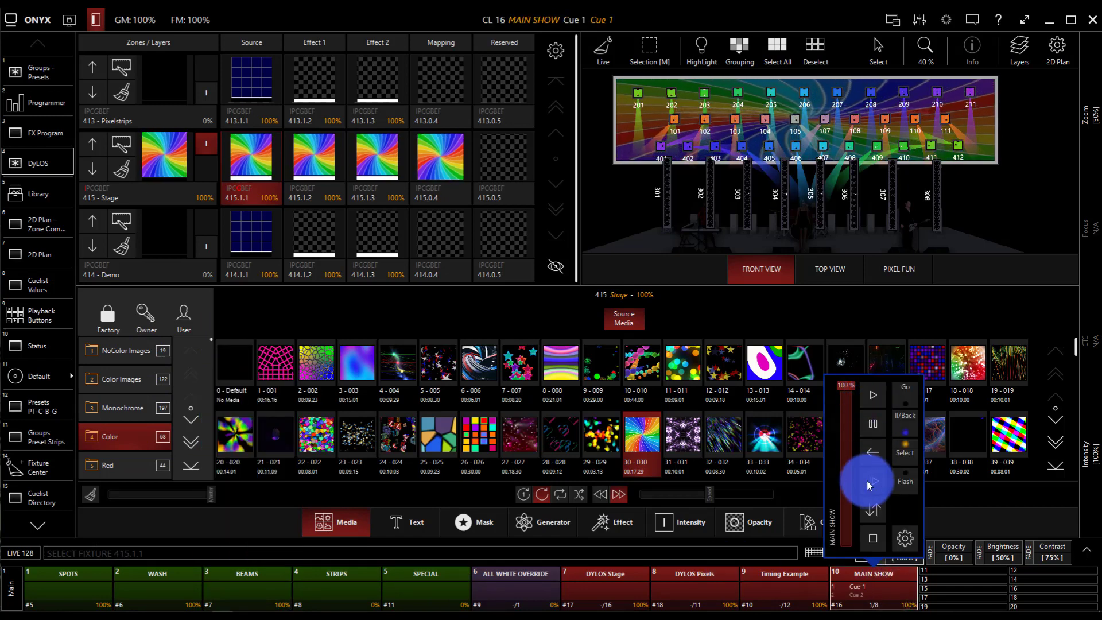
left_click(859, 583)
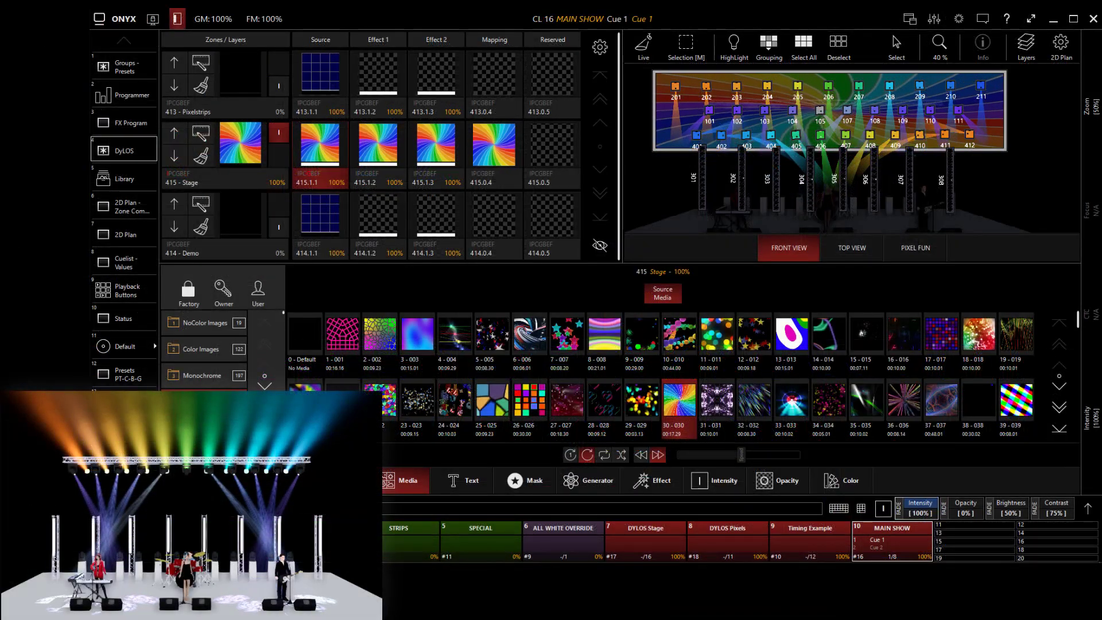
left_click(892, 536)
left_click(890, 366)
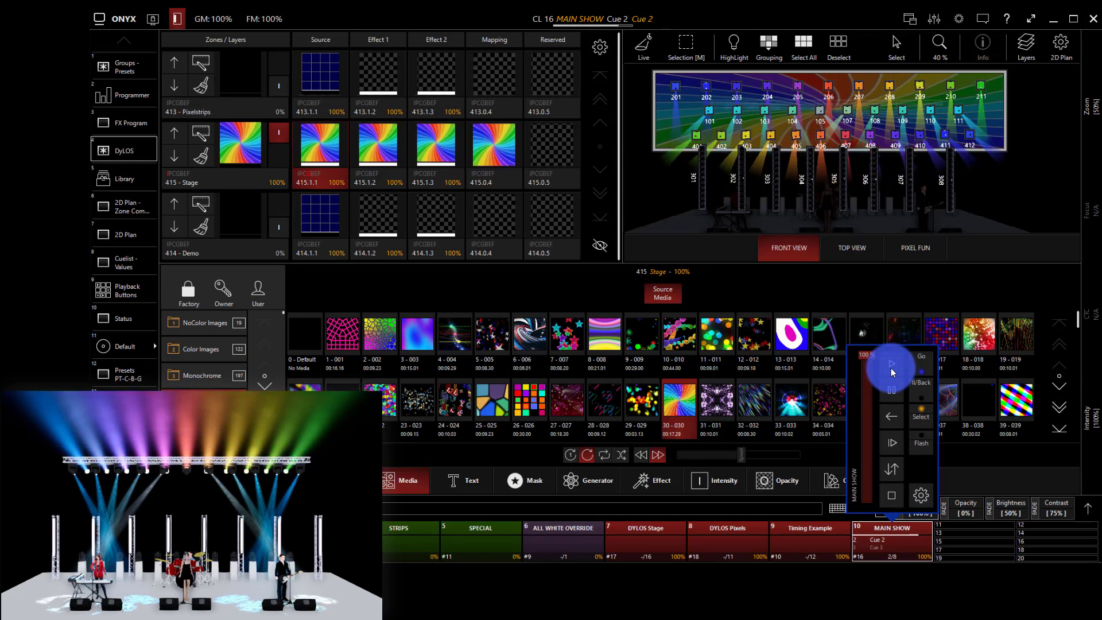
left_click(890, 366)
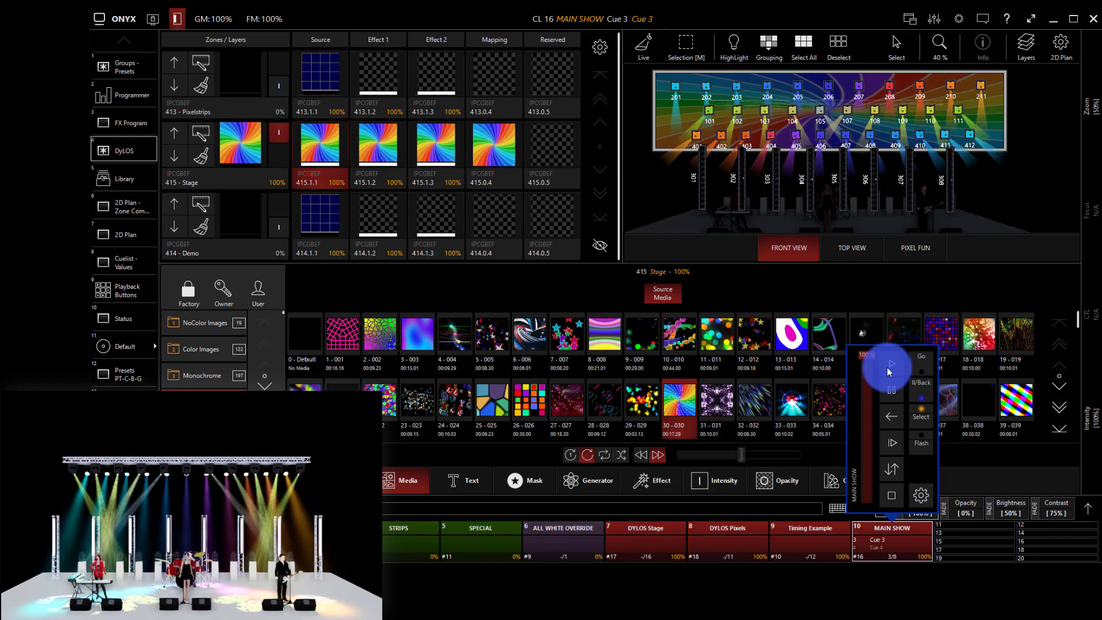
left_click(912, 545)
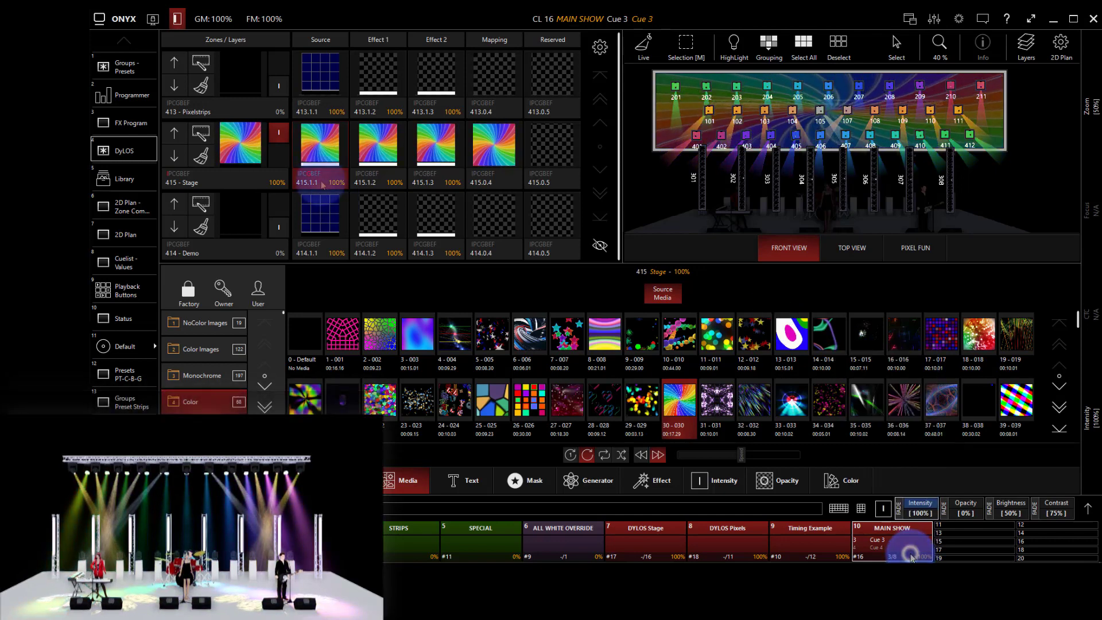
Try Color clips 28-028 and 29-029 on the Stage zone's Source slot, and return to clip 30-030
left_click(315, 179)
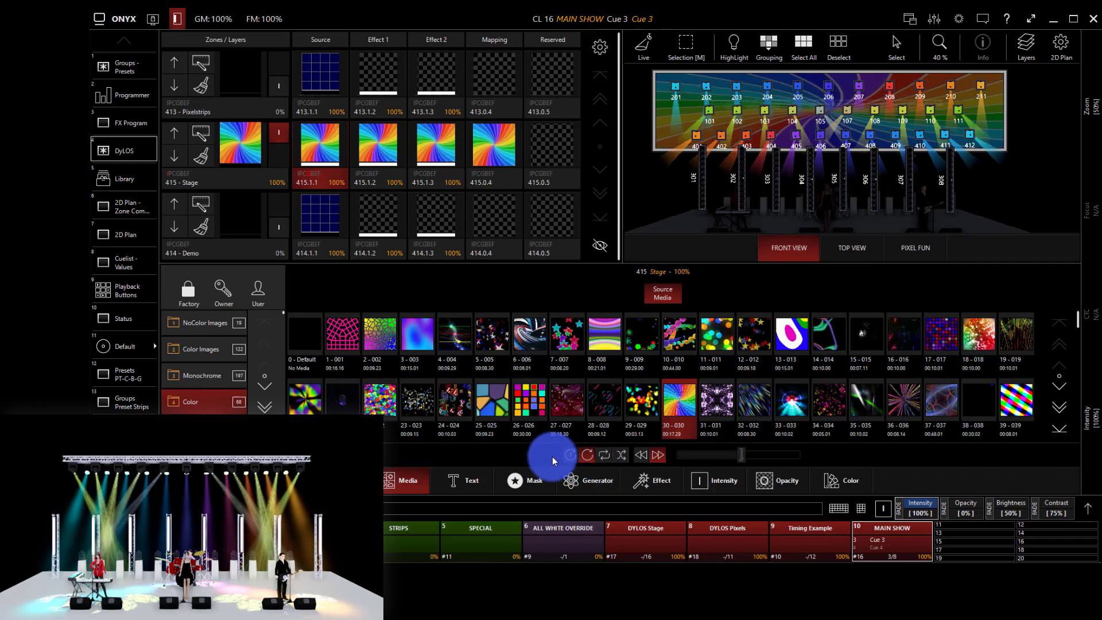
left_click(1085, 507)
left_click(1085, 507)
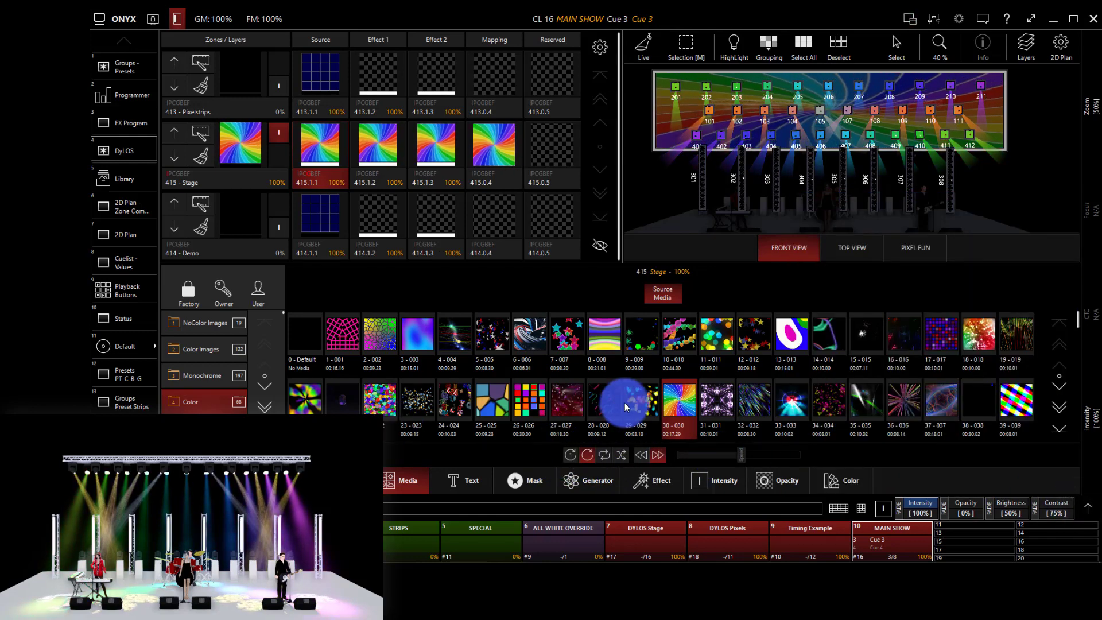
left_click(607, 404)
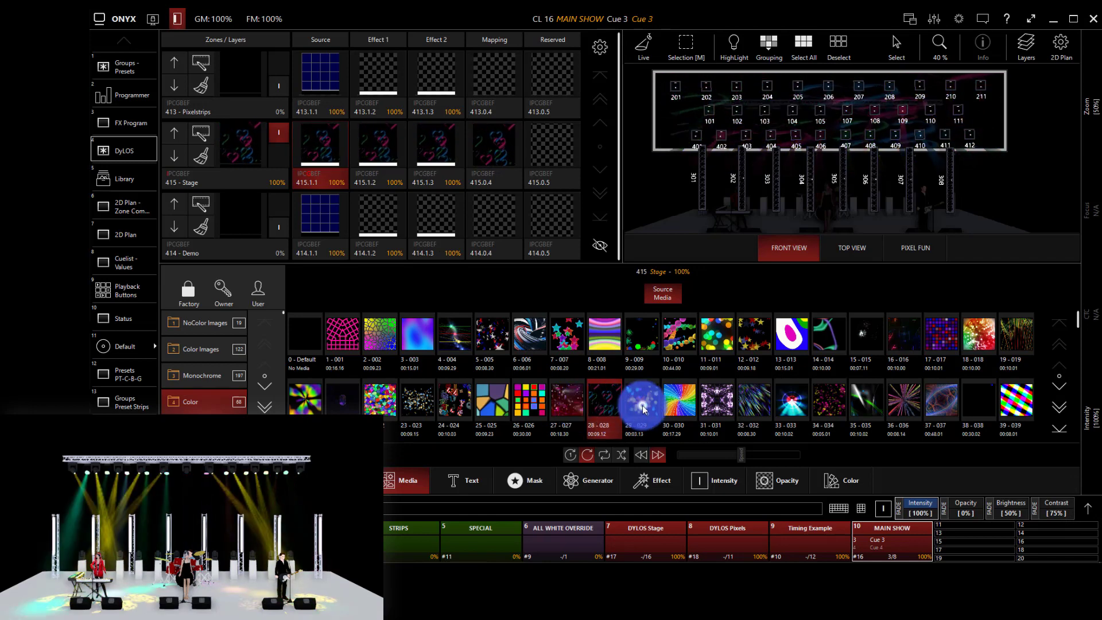
left_click(645, 406)
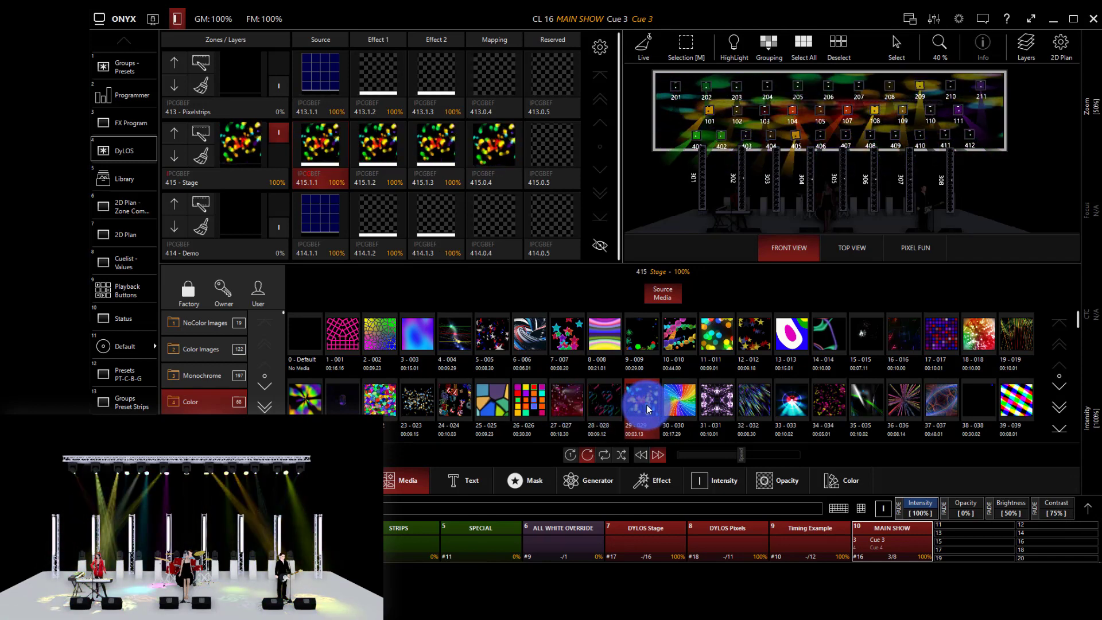
left_click(682, 403)
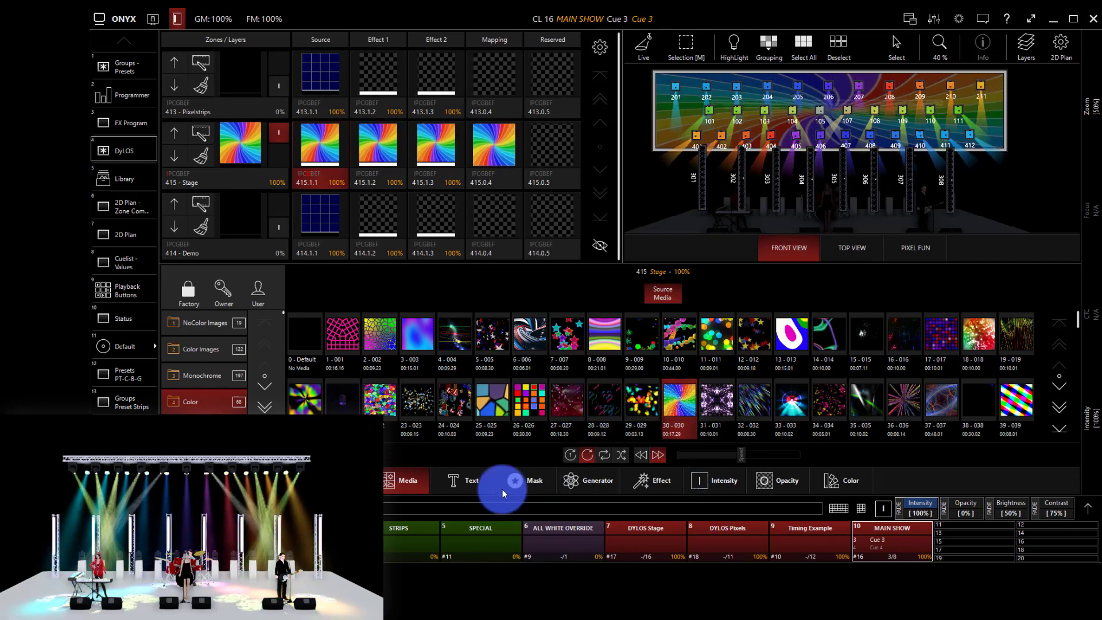
Examine the Stage zone's text library and mask library, including the zone and effect media and text mask targets
left_click(745, 454)
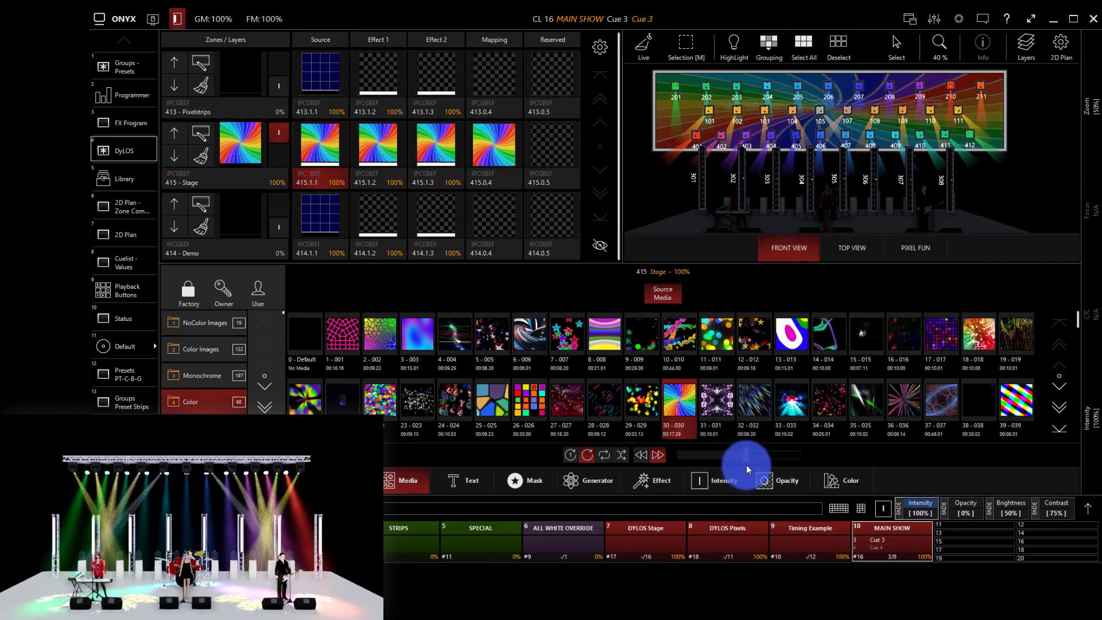
left_click(459, 485)
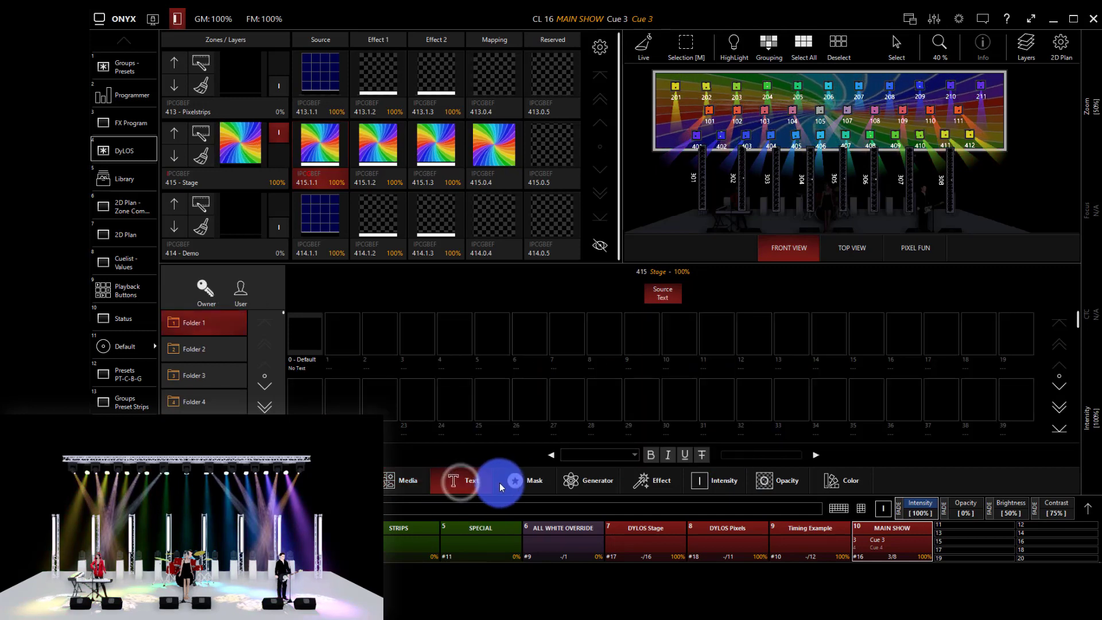
left_click(538, 485)
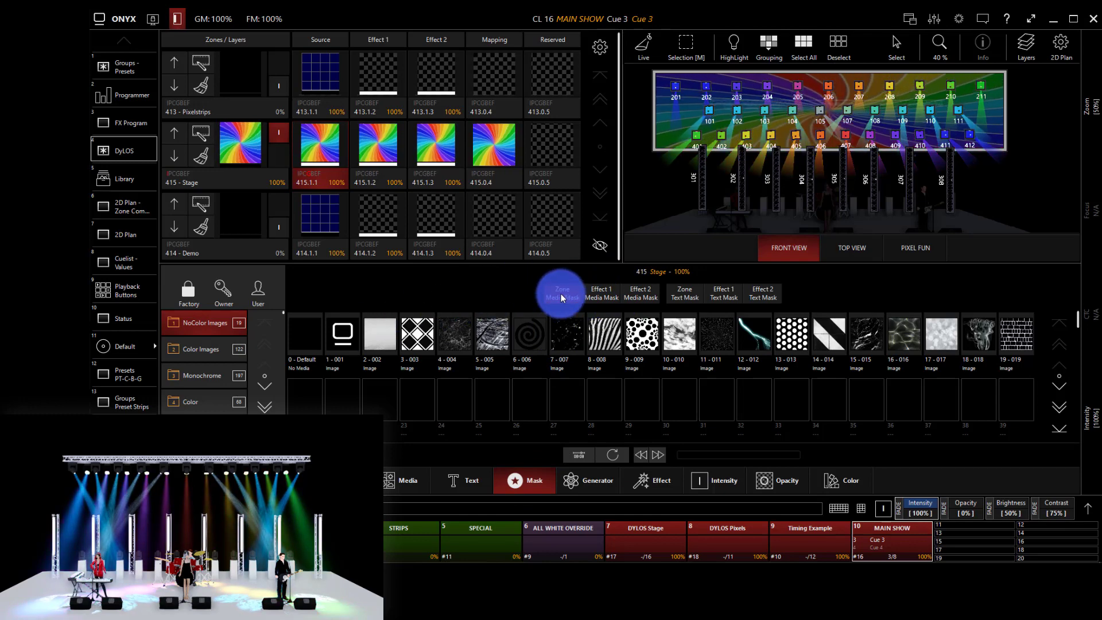
left_click(602, 297)
left_click(640, 295)
left_click(678, 297)
left_click(717, 293)
left_click(749, 296)
left_click(572, 302)
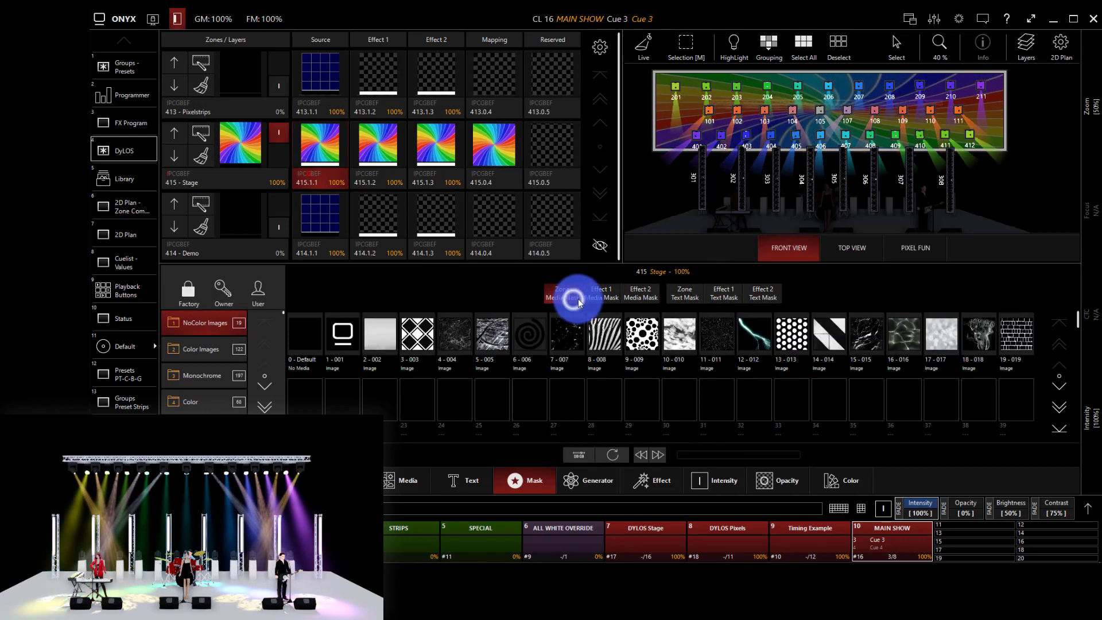
left_click(600, 298)
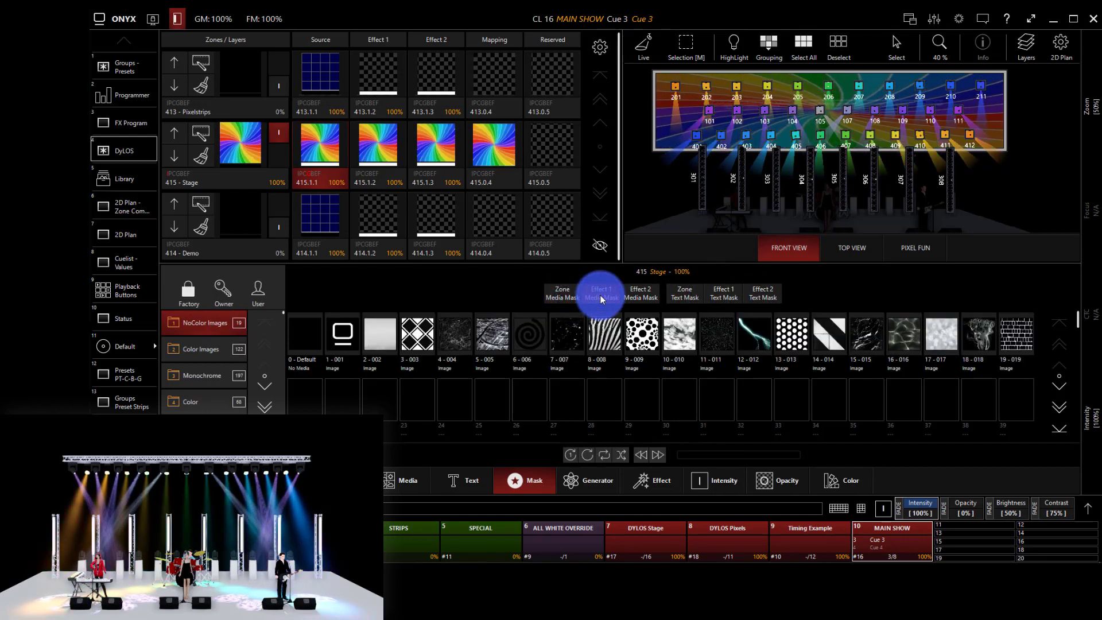
left_click(550, 295)
Apply image 1-001 from the factory NoColor Images folder as the Stage zone's Effect 1 media mask
left_click(601, 294)
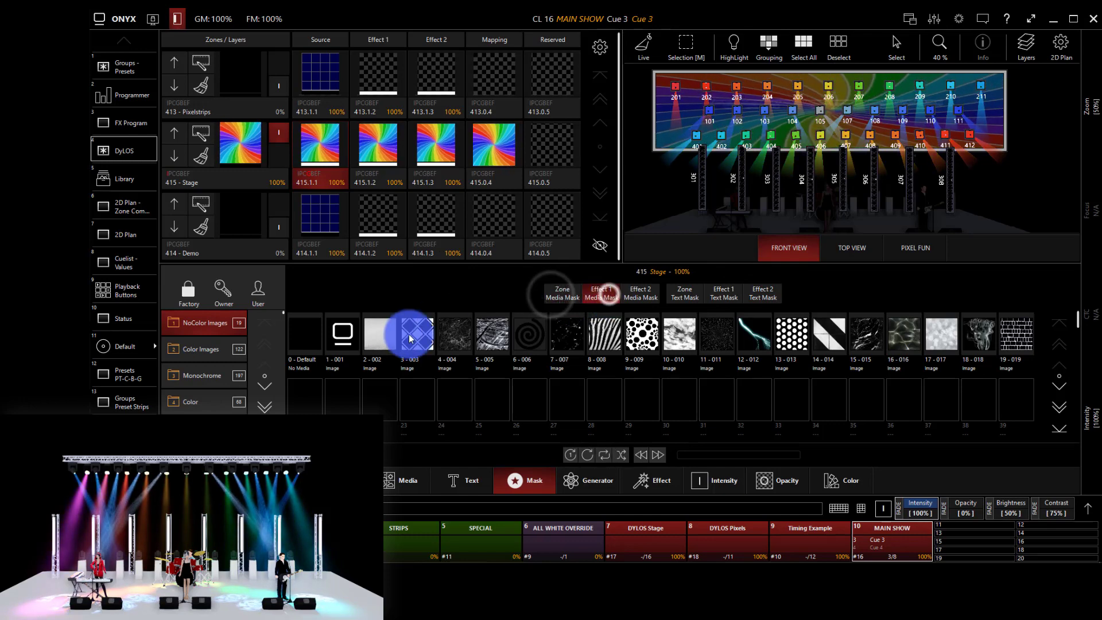
left_click(352, 341)
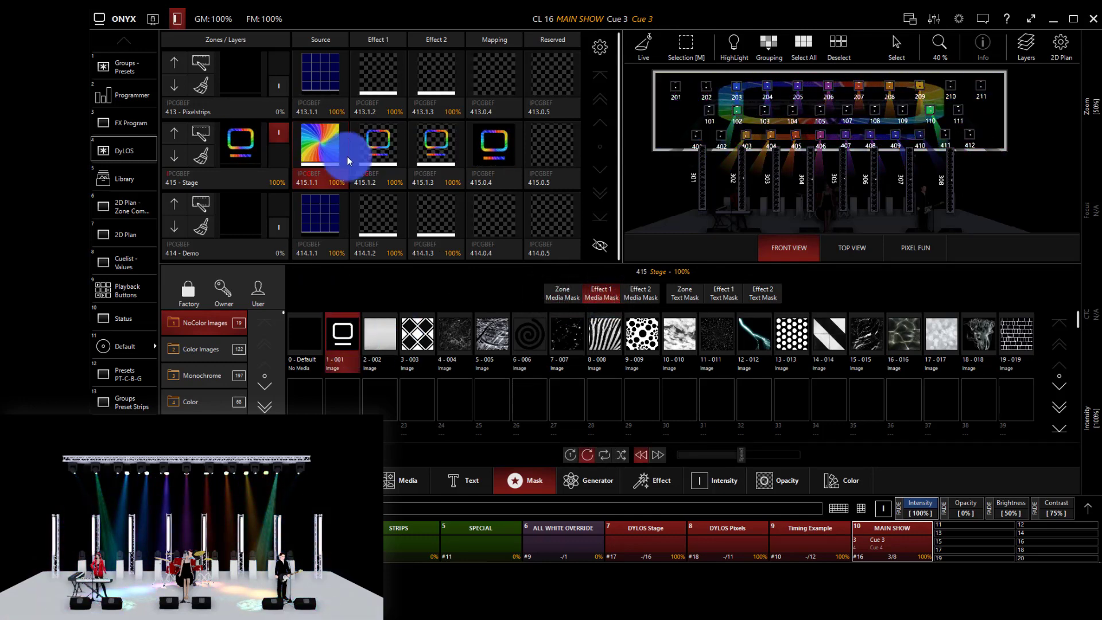
left_click(277, 142)
left_click_drag(278, 144, 437, 147)
left_click(334, 181)
left_click_drag(335, 181, 446, 181)
Assign the Tiles effect from the factory Tile Effects folder to the Stage zone's Effect 2 slot
left_click(436, 179)
left_click(431, 172)
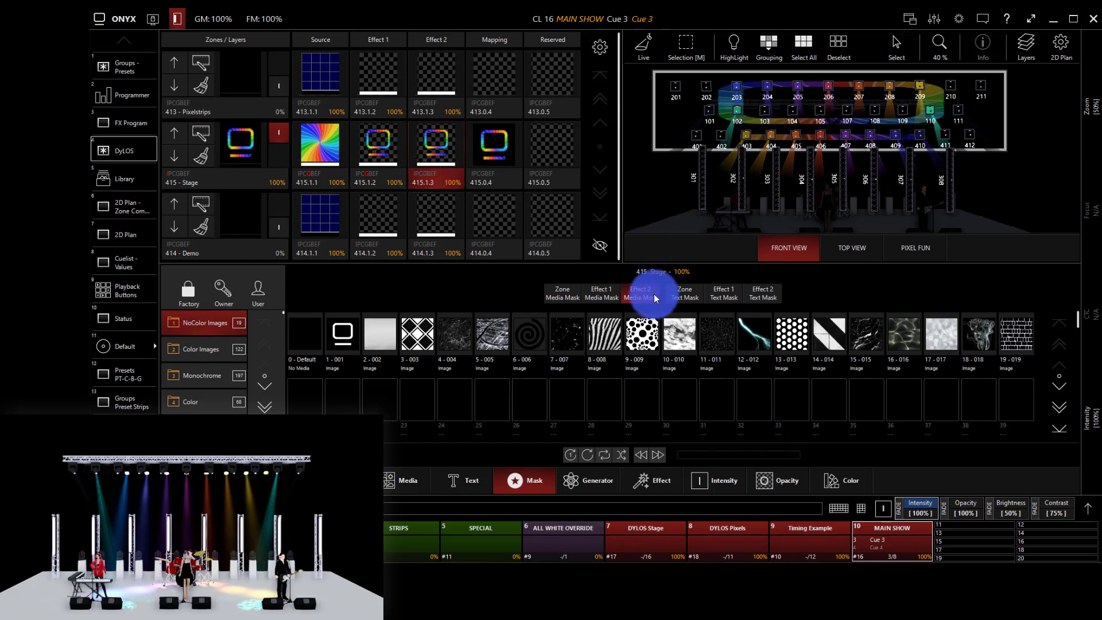
left_click(637, 480)
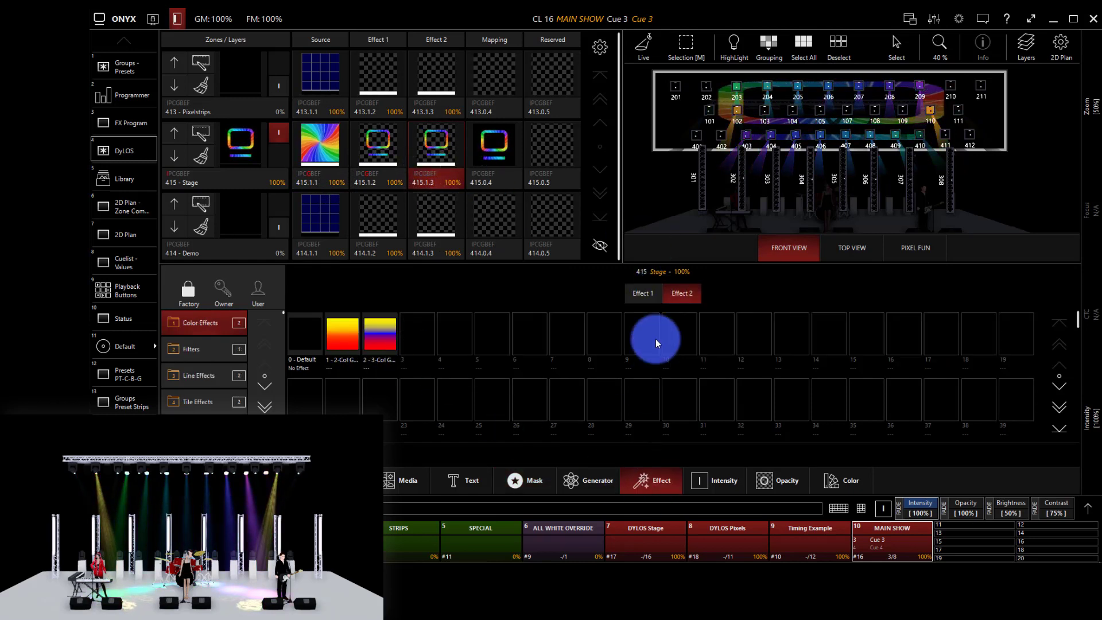
left_click(189, 373)
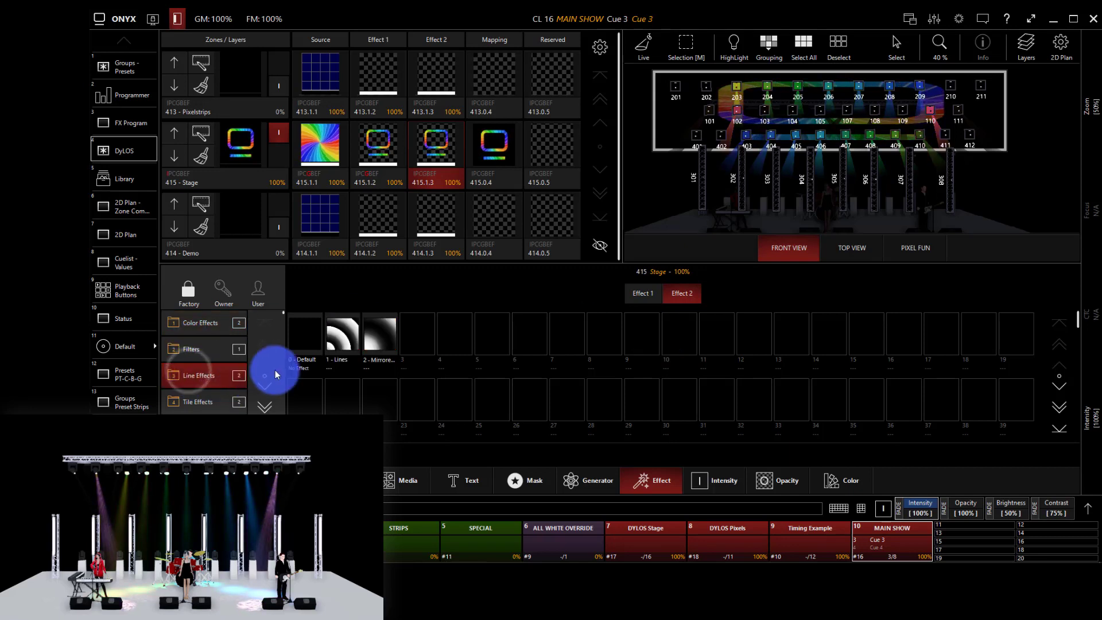
left_click(212, 400)
left_click(347, 336)
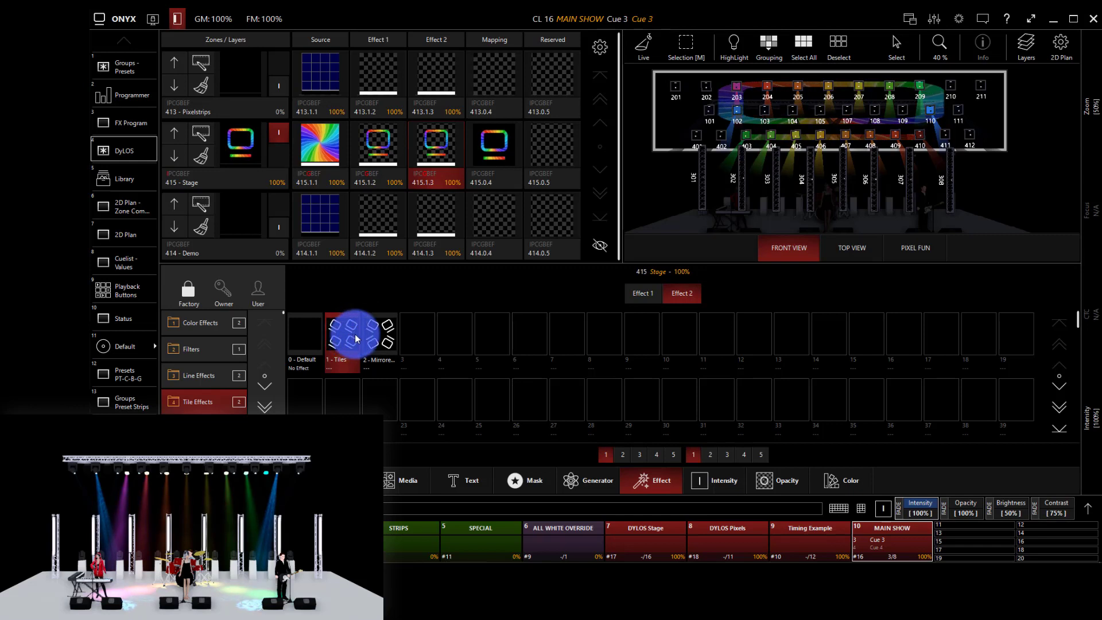
Set the Tiles effect on the Effect 2 slot to a 3 by 3 grid
left_click(622, 456)
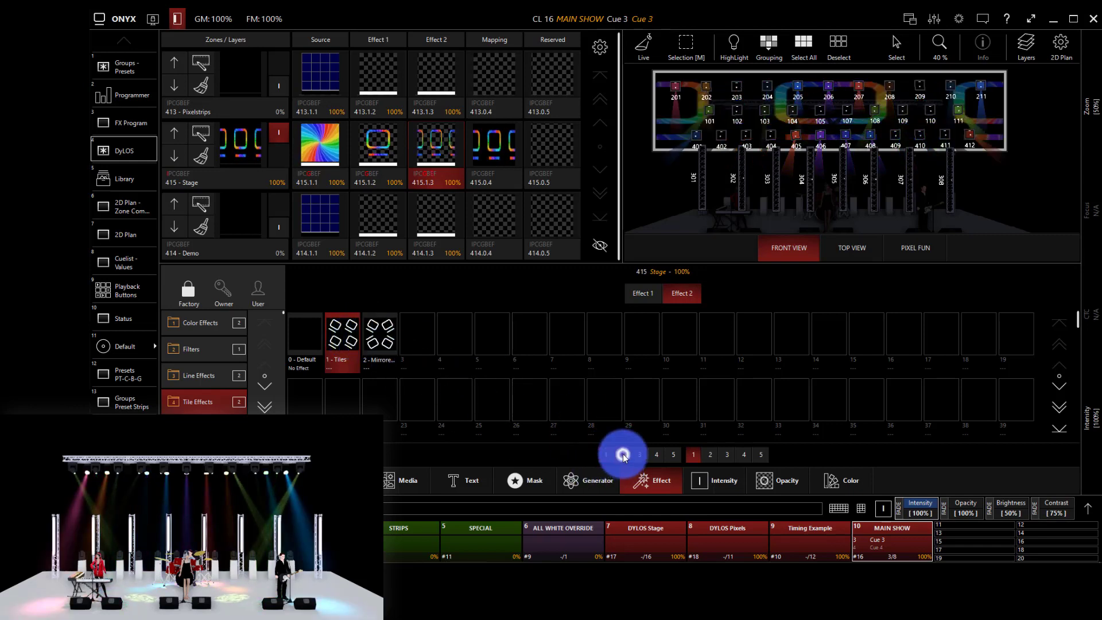
left_click(710, 453)
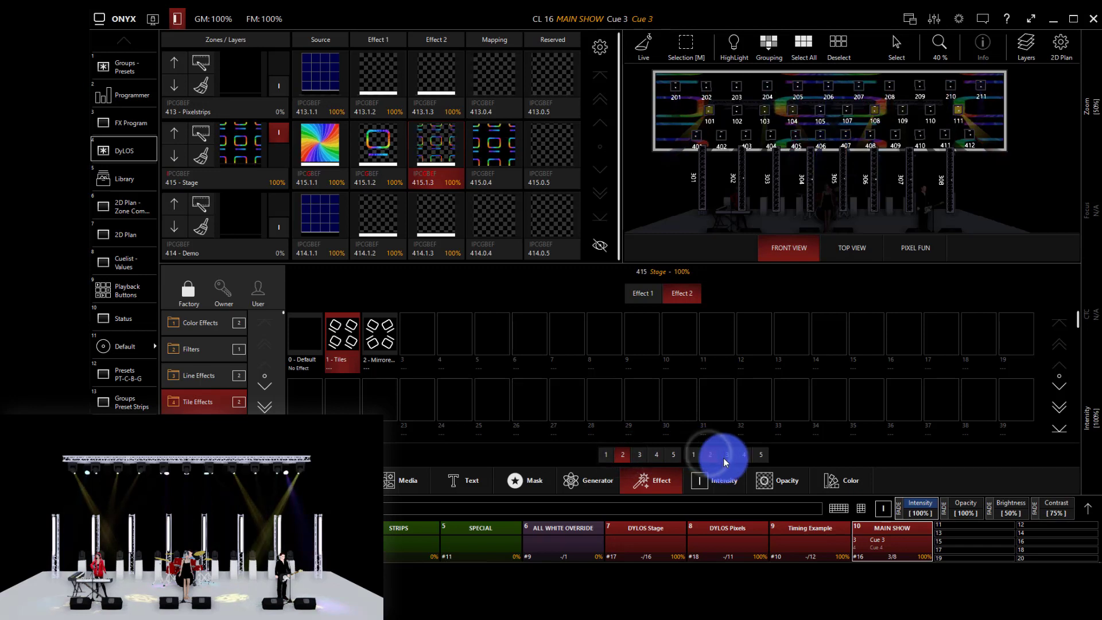
left_click(725, 456)
left_click(640, 456)
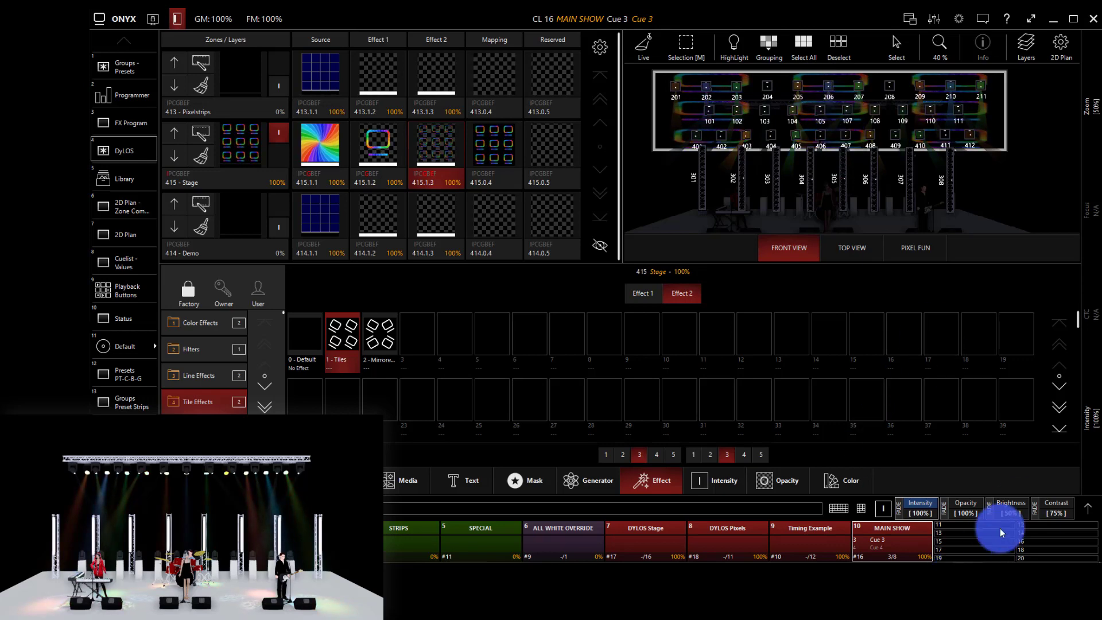
Show the Effect 2 slot's full parameters and set its rotation pan angle to -45 deg (CCW)
left_click(1087, 508)
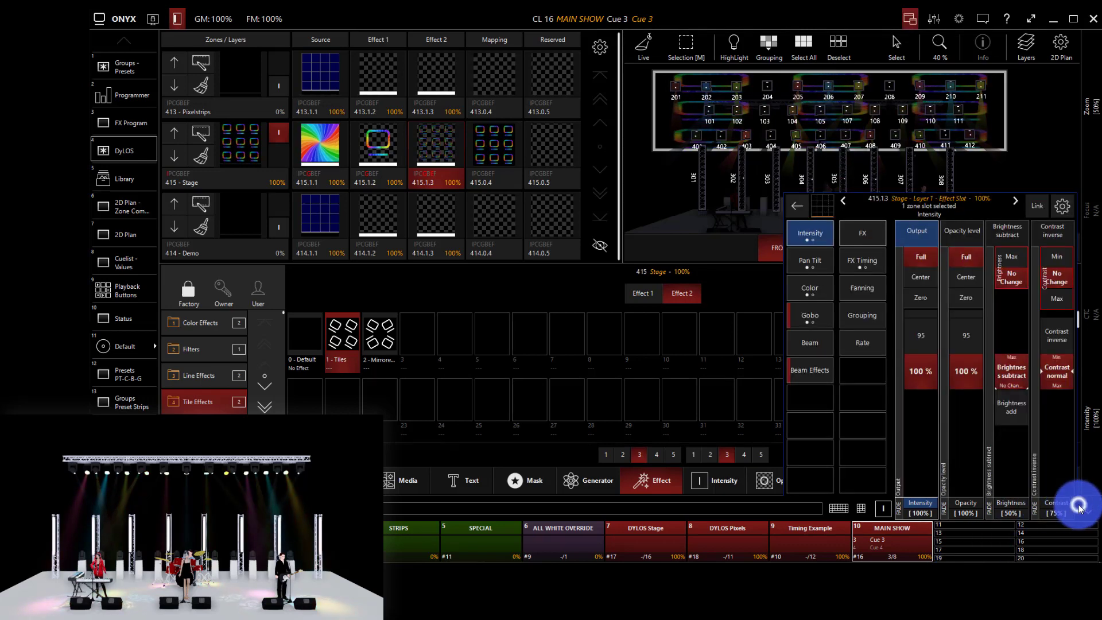
left_click(817, 321)
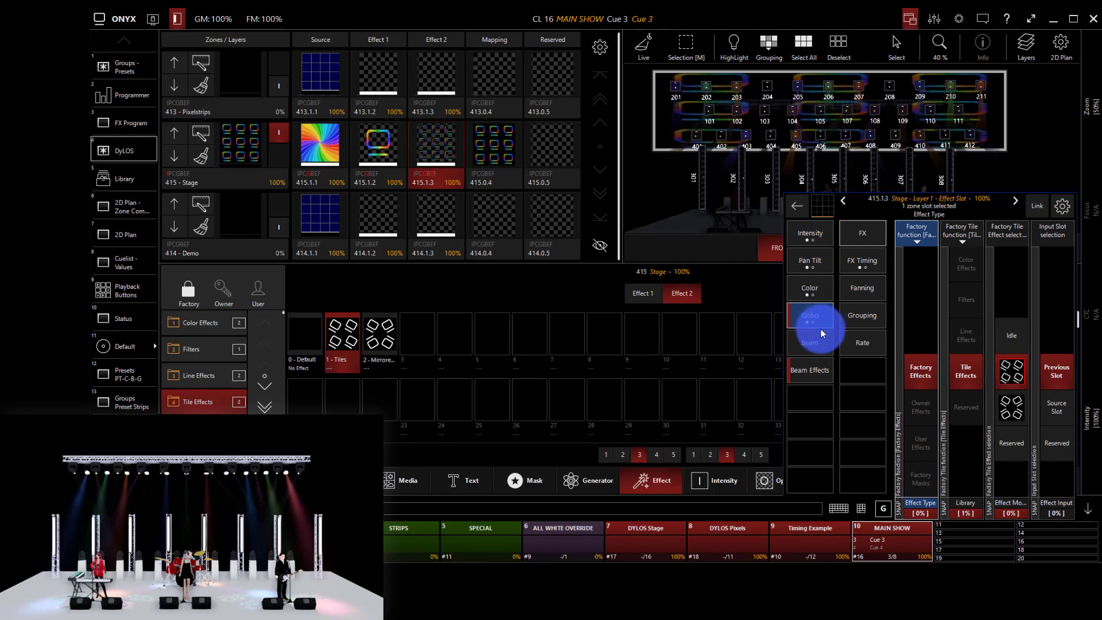
left_click(811, 260)
left_click(914, 238)
left_click_drag(930, 298, 921, 423)
Add a pan/tilt FX to the Effect 2 slot with Swing Pan 25%, Swing Tilt 50%, Speed 25% and the tilted ellipse figure
left_click(863, 235)
left_click_drag(966, 371, 969, 424)
left_click_drag(967, 366, 930, 418)
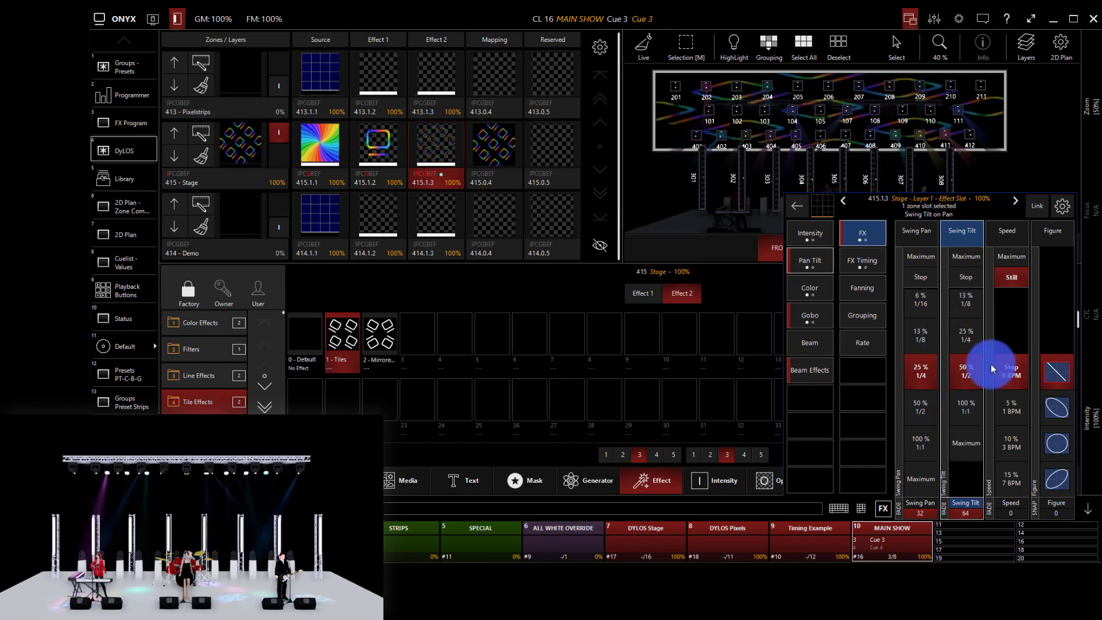
left_click(1005, 403)
scroll(1005, 403, "down", 4)
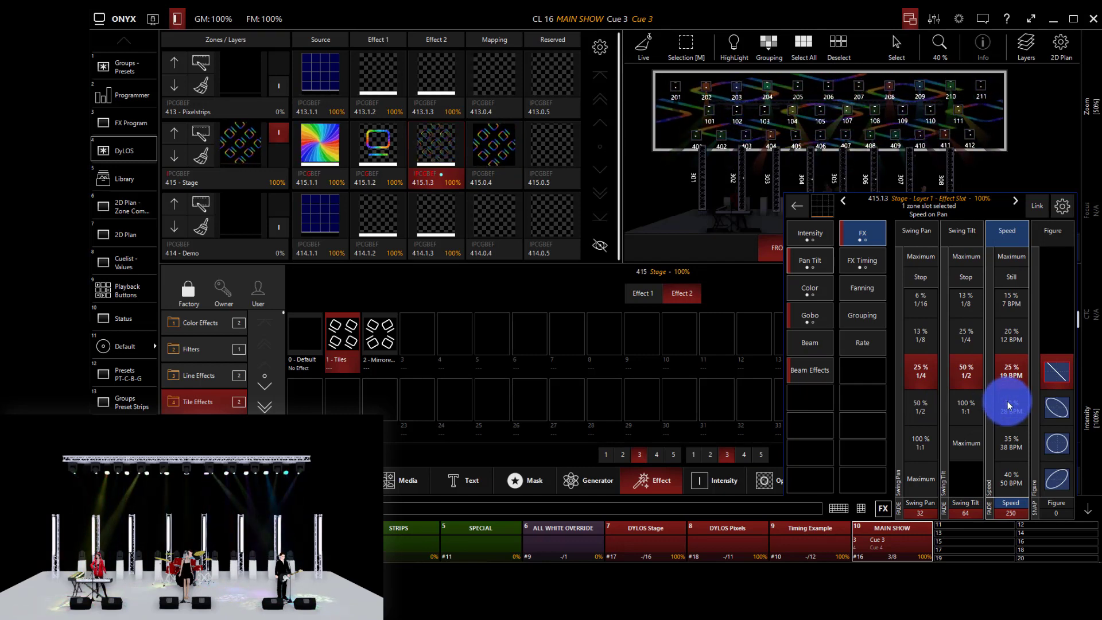
left_click(1056, 406)
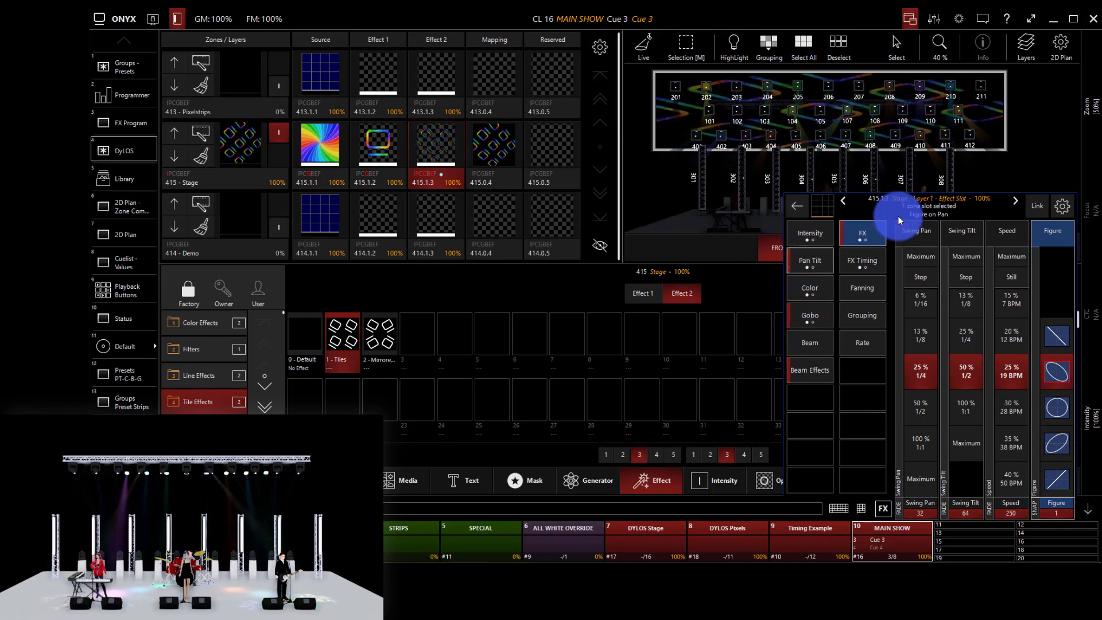
View the Record options for the programmed Stage content and leave them without recording
left_click(861, 508)
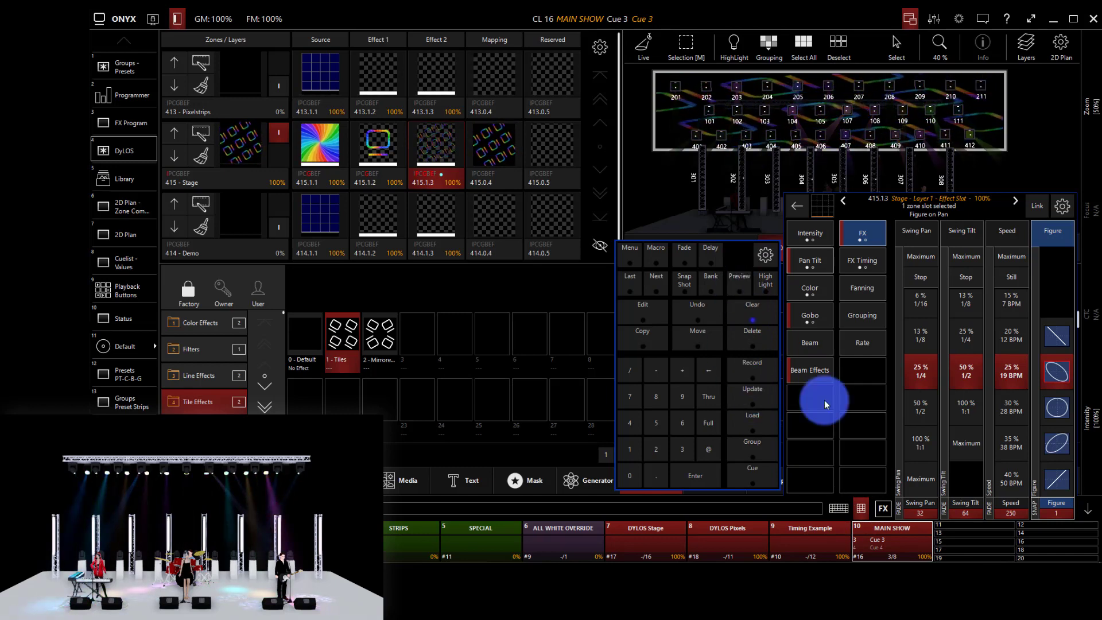
left_click(753, 373)
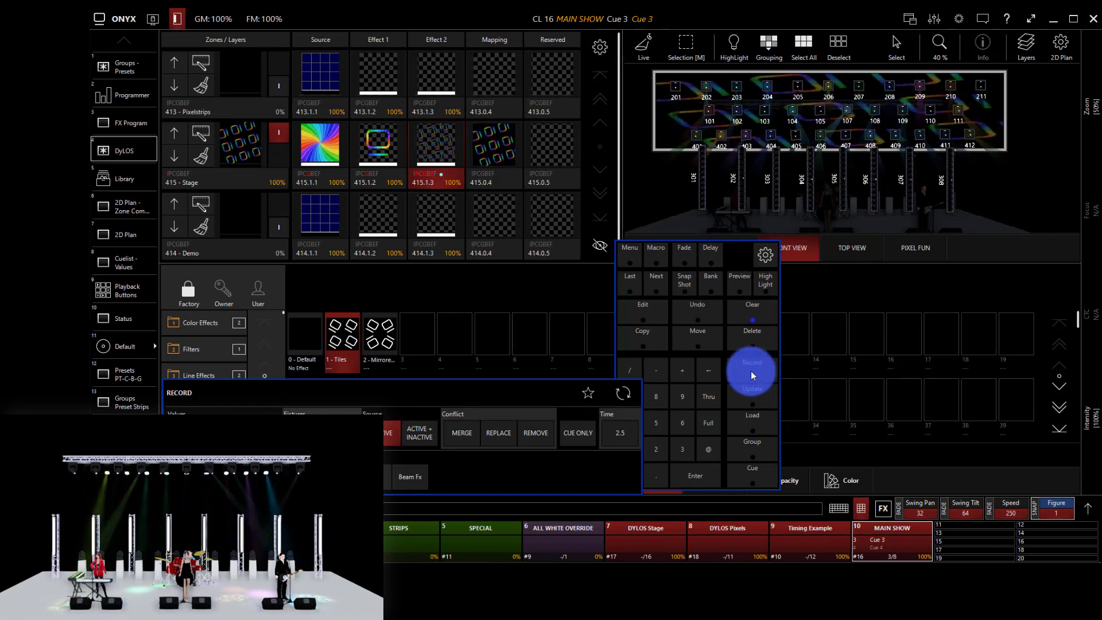
left_click(750, 371)
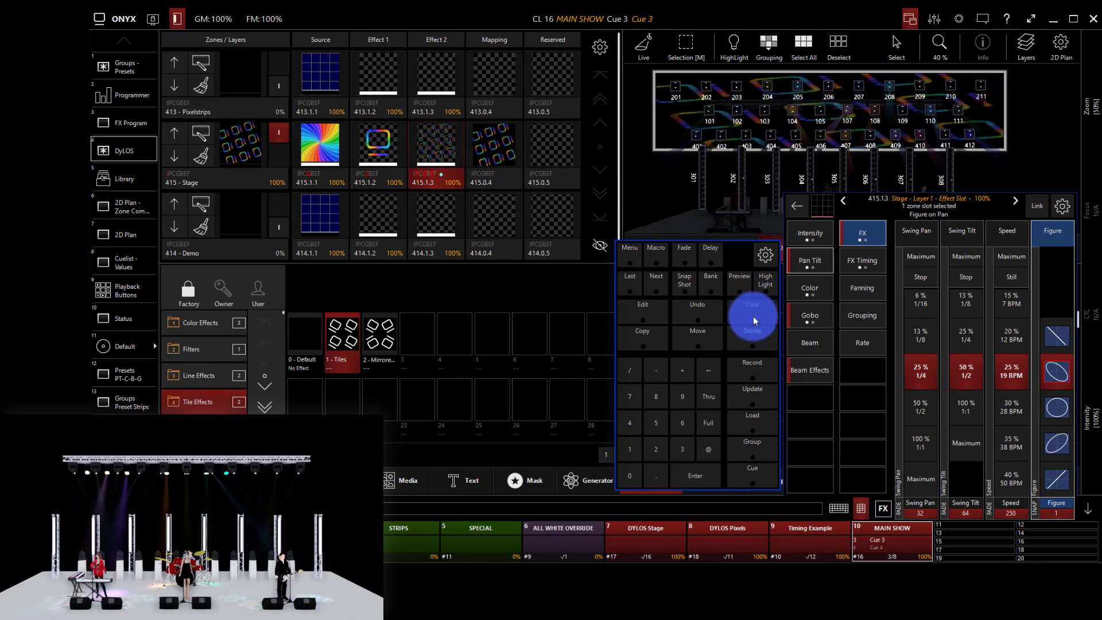
Look through the Effect 2 slot's Intensity, Pan Tilt, Color and Gobo parameter groups, with the command keypad closed
left_click(823, 236)
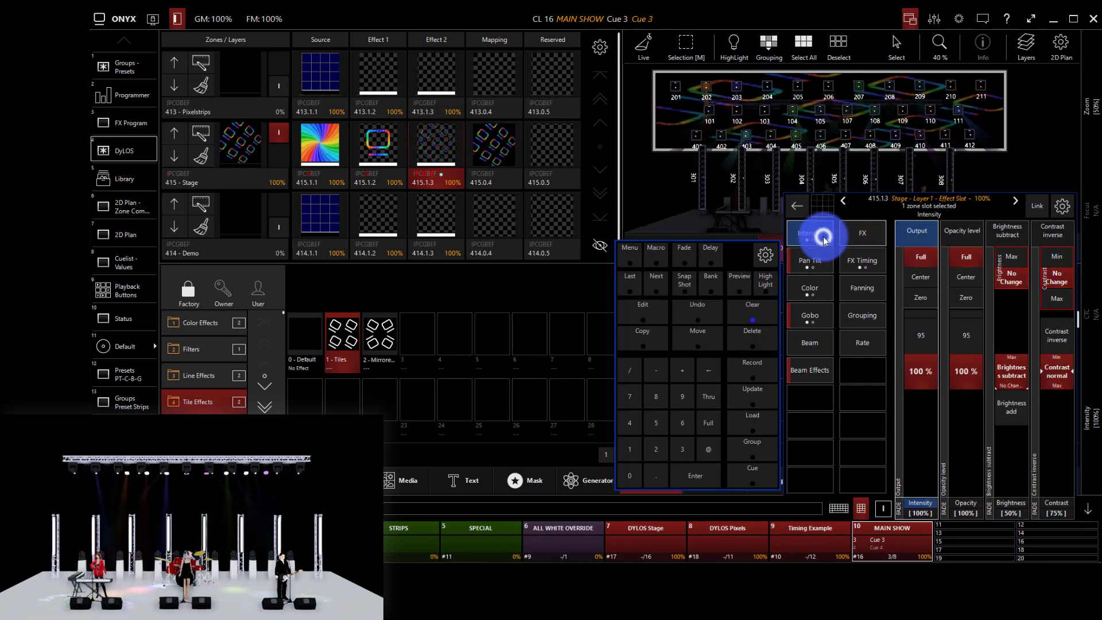
left_click(817, 257)
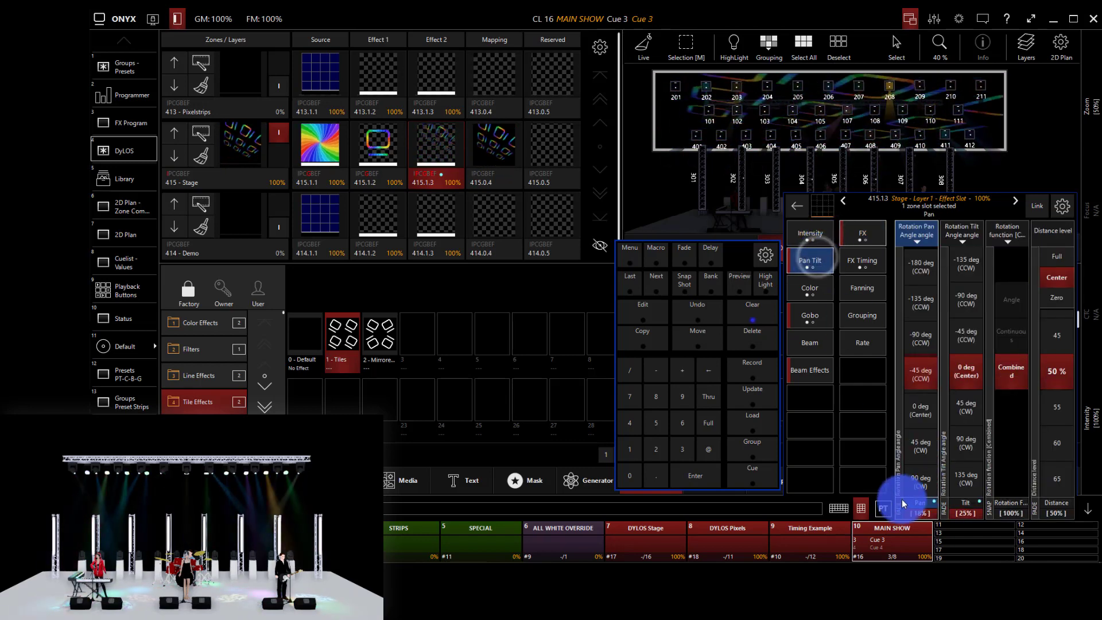
left_click(859, 508)
left_click(821, 277)
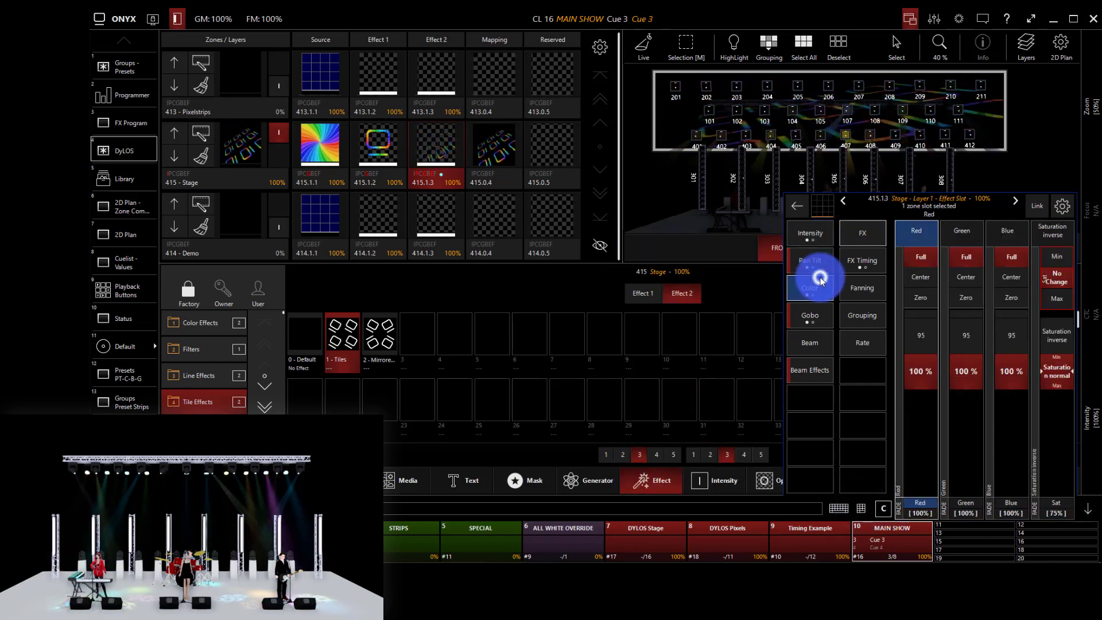
left_click(827, 310)
left_click(963, 362)
left_click(843, 200)
left_click(816, 297)
left_click(814, 310)
Change the Stage zone's Source slot to Color clip 32-032 in its Gobo parameters, view its Beam parameters and close them
left_click(427, 177)
left_click(319, 177)
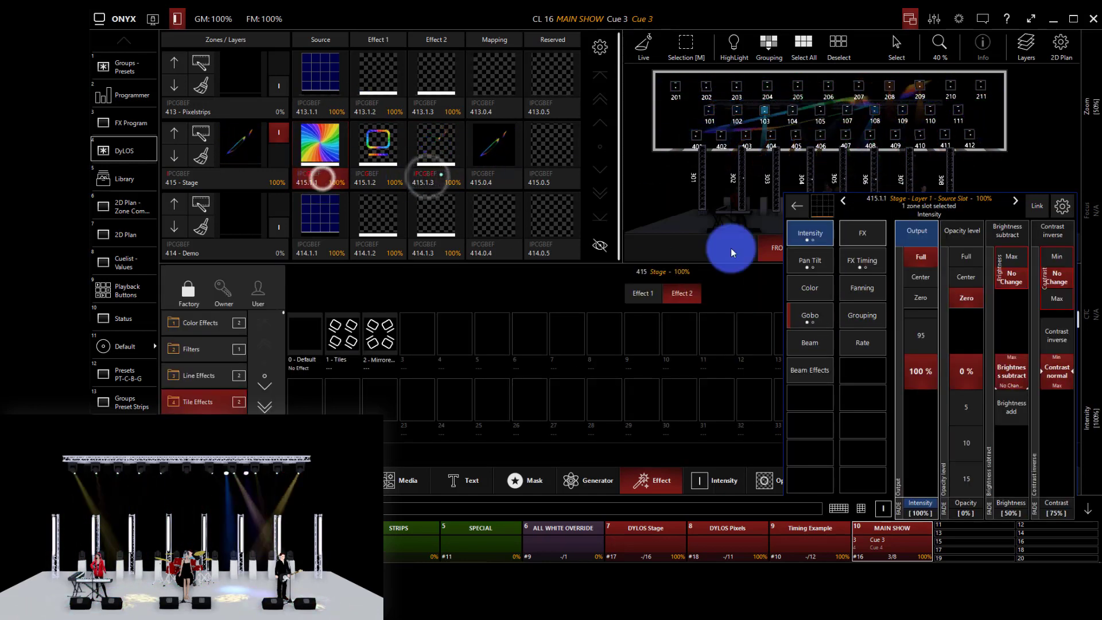
left_click(806, 317)
left_click(948, 375)
left_click(1010, 400)
left_click_drag(1007, 380, 806, 369)
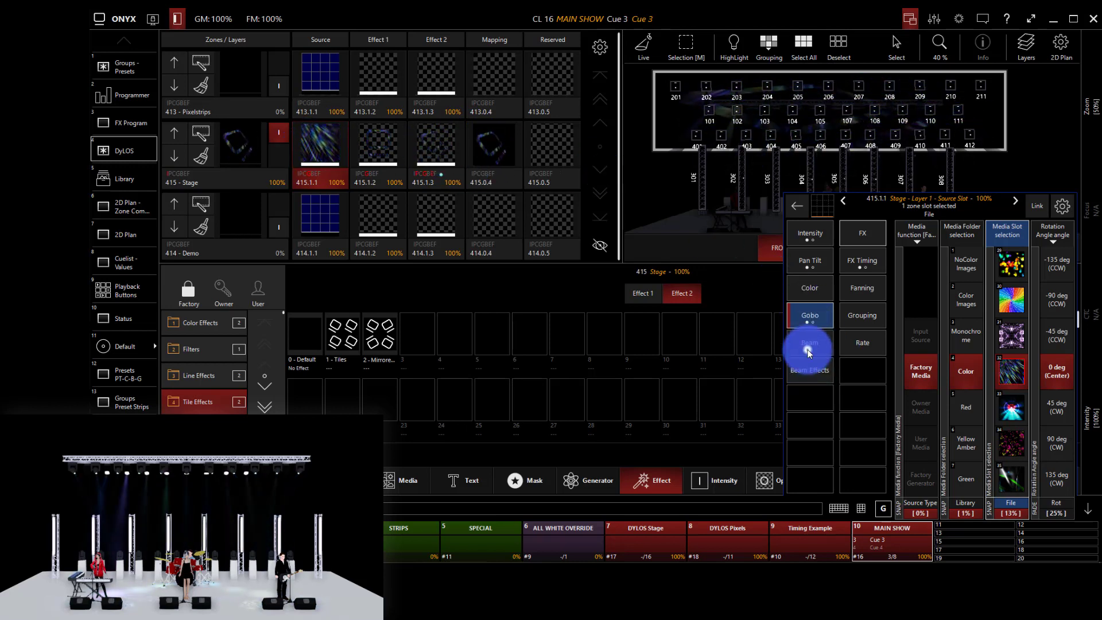
left_click(808, 350)
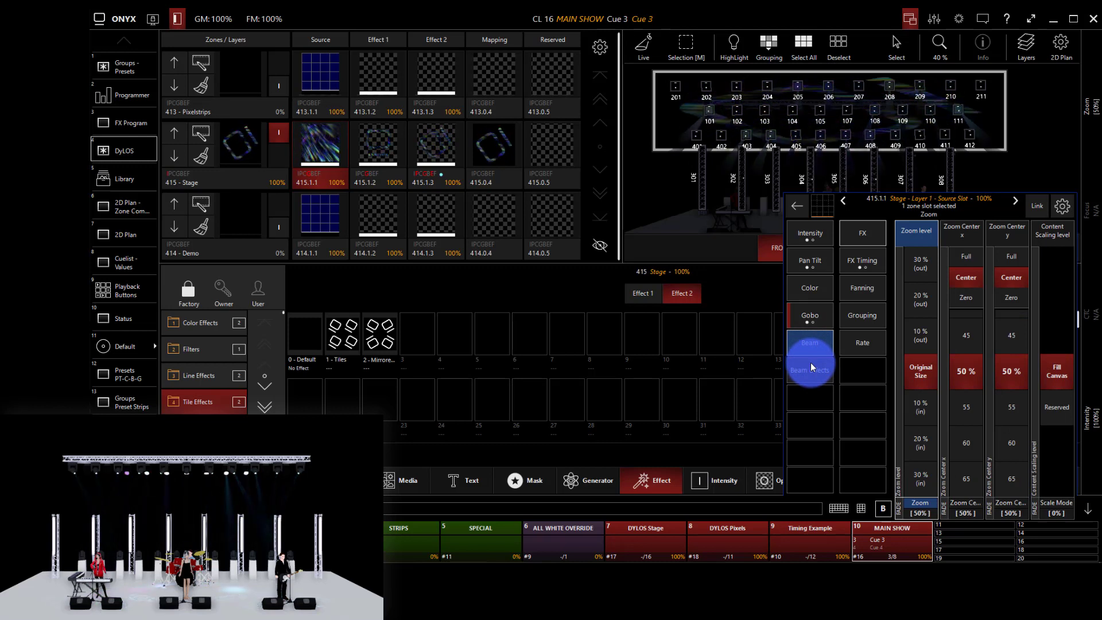
left_click(1087, 508)
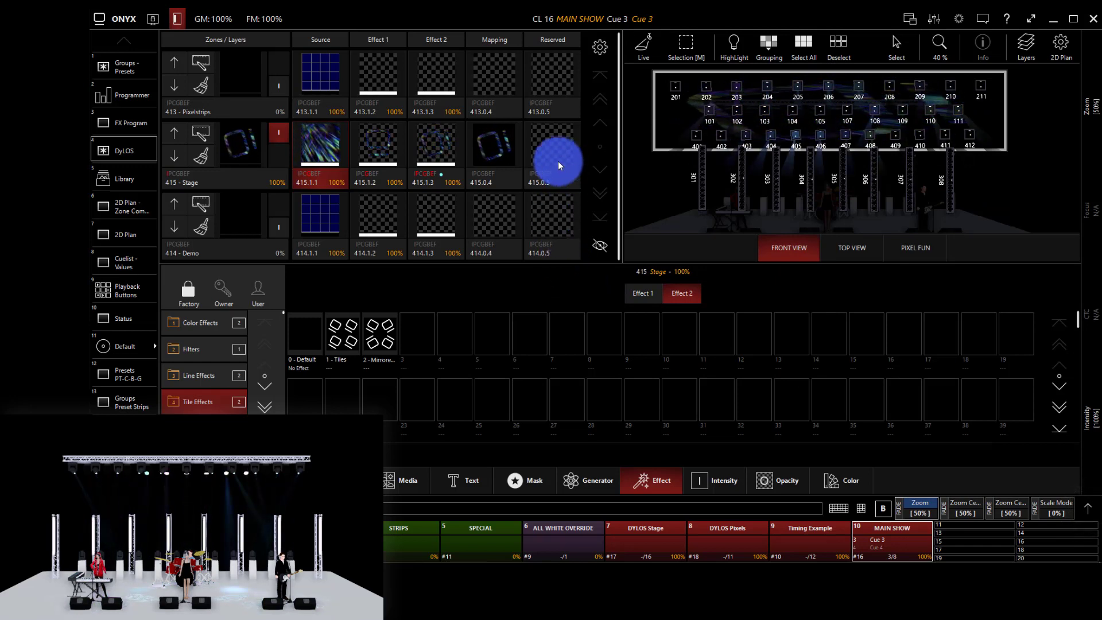
Clear Effect 2 and Effect 1 from the Stage zone
left_click(201, 156)
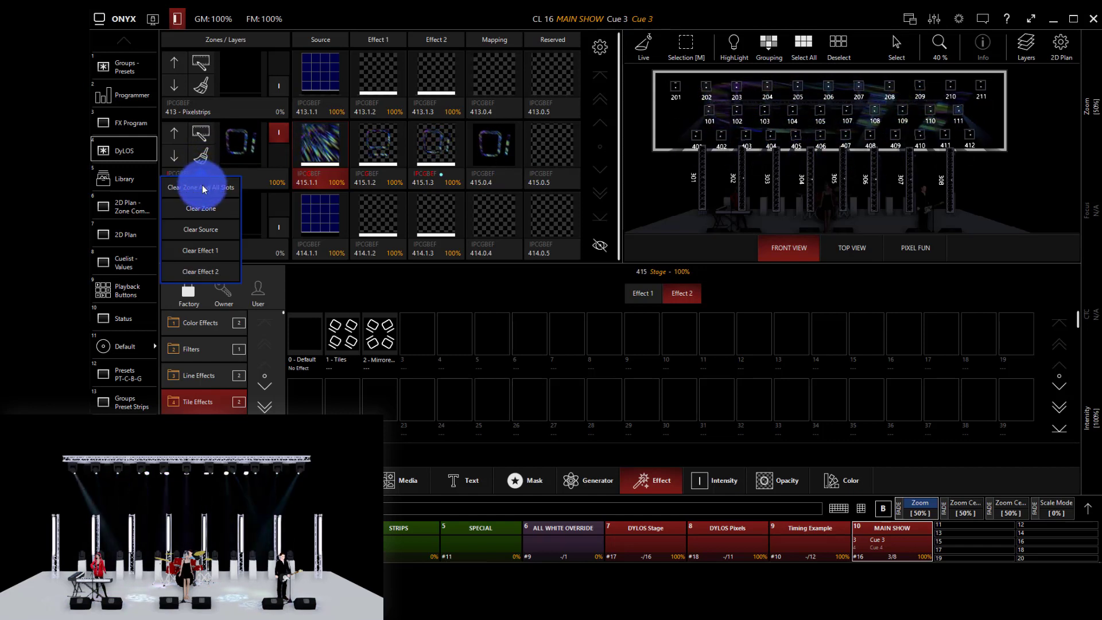
left_click(215, 265)
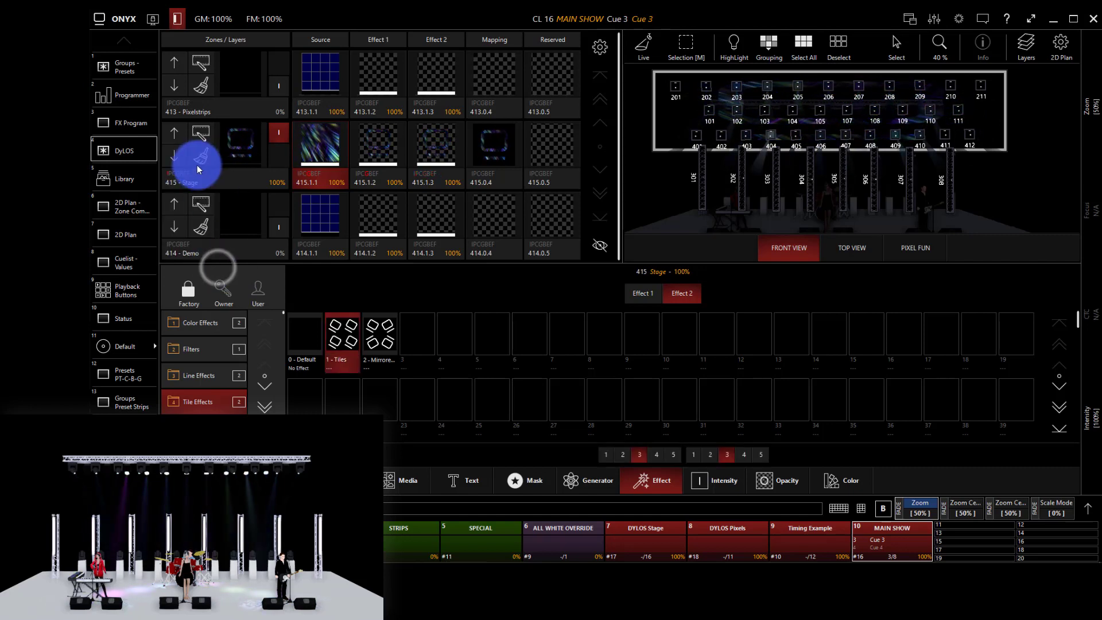
left_click(201, 155)
left_click(226, 249)
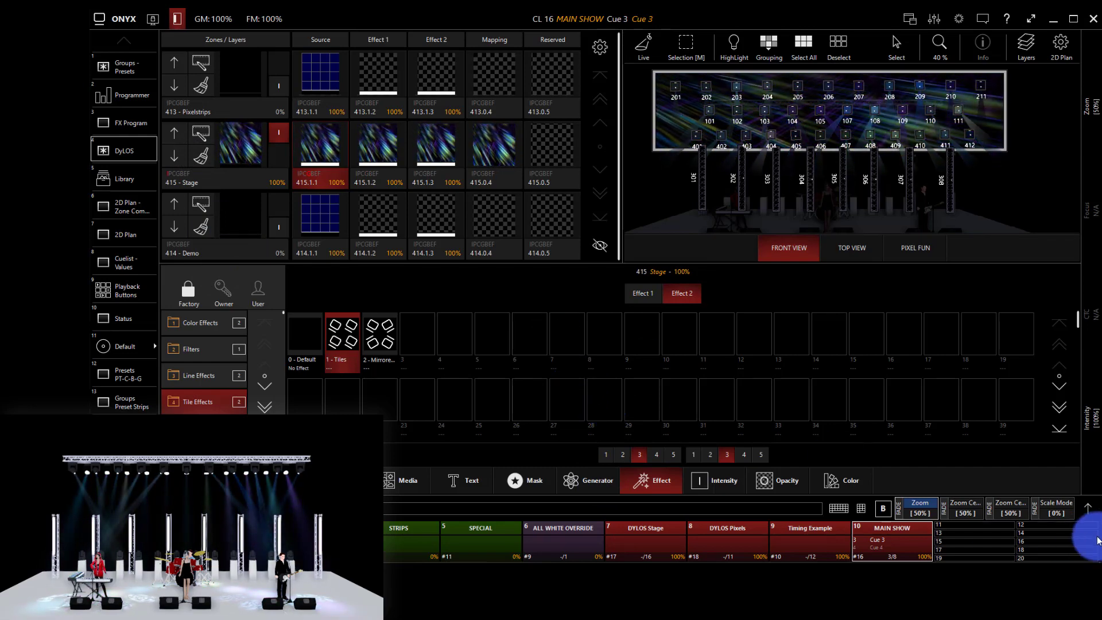
Clear all remaining values from the programmer and close the command keypad
left_click(892, 518)
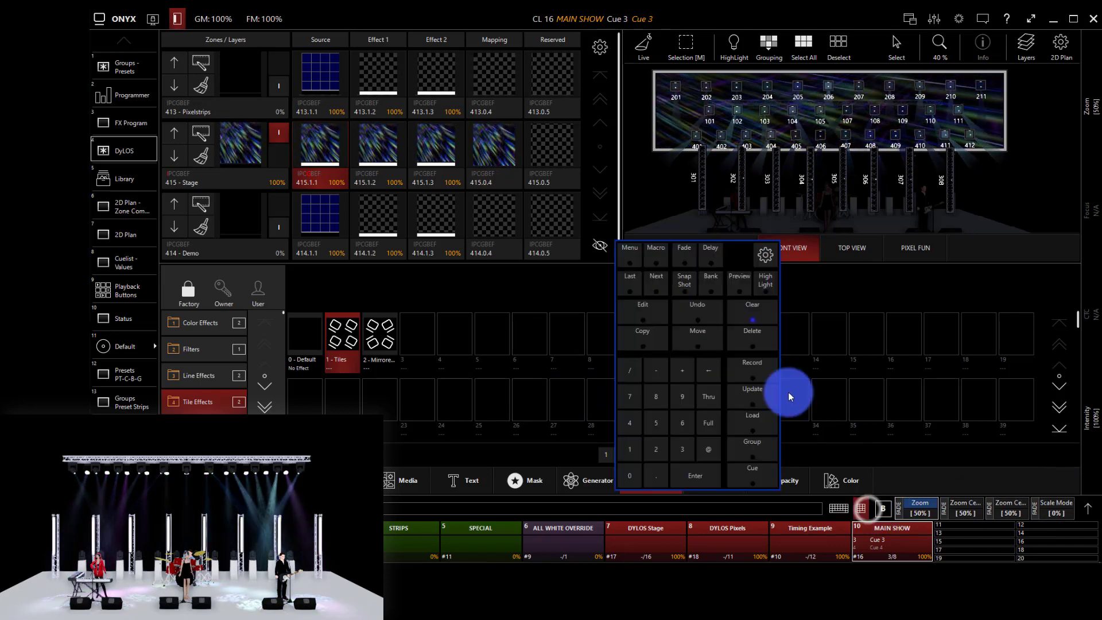
left_click(760, 323)
left_click(760, 323)
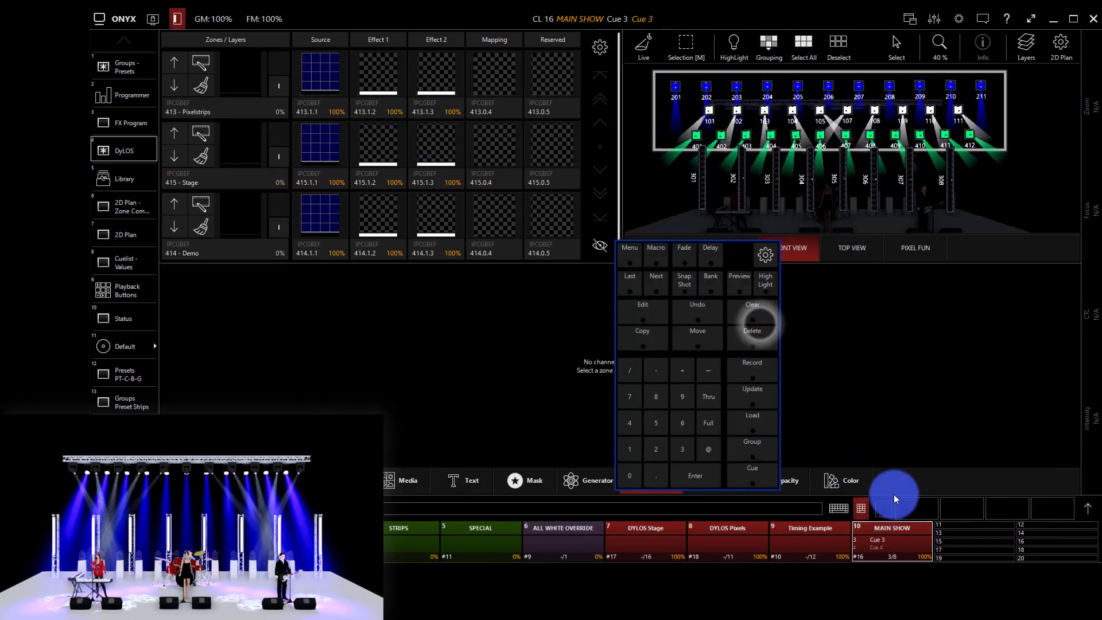
left_click(862, 505)
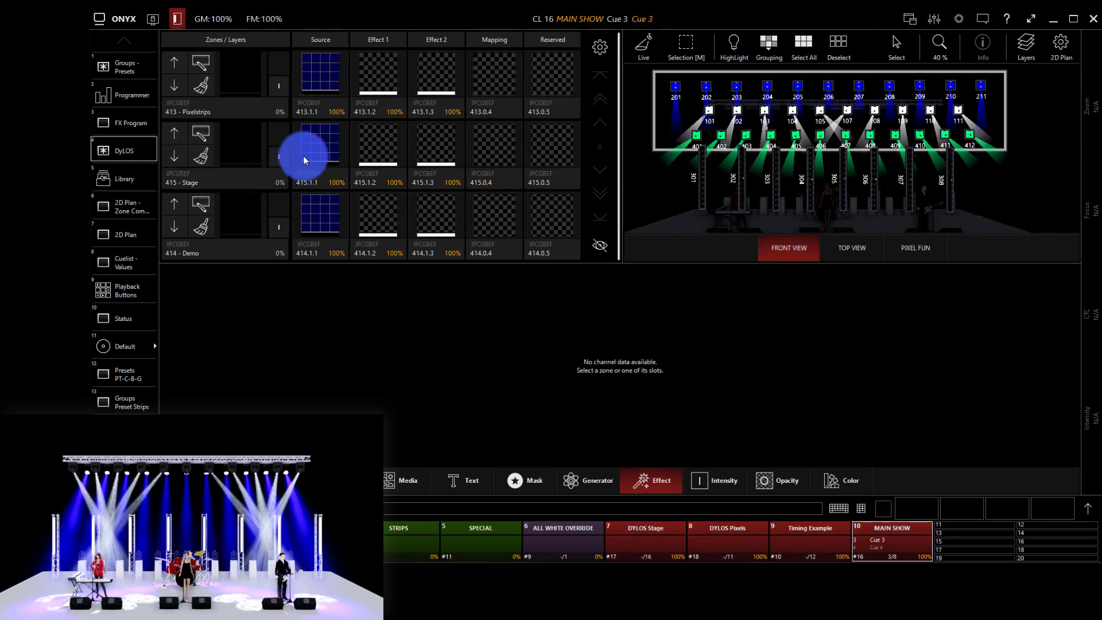
Load the Gradient generator from the Curve folder into the Stage zone's Source slot and adjust the curve's first parameter
left_click(247, 160)
left_click(319, 170)
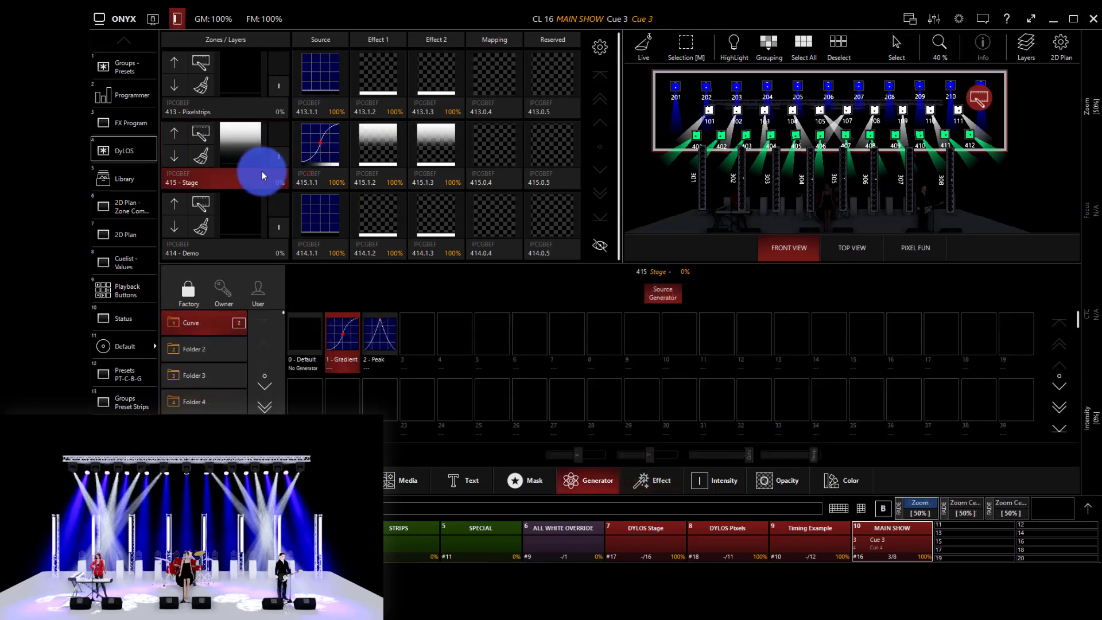
left_click(305, 177)
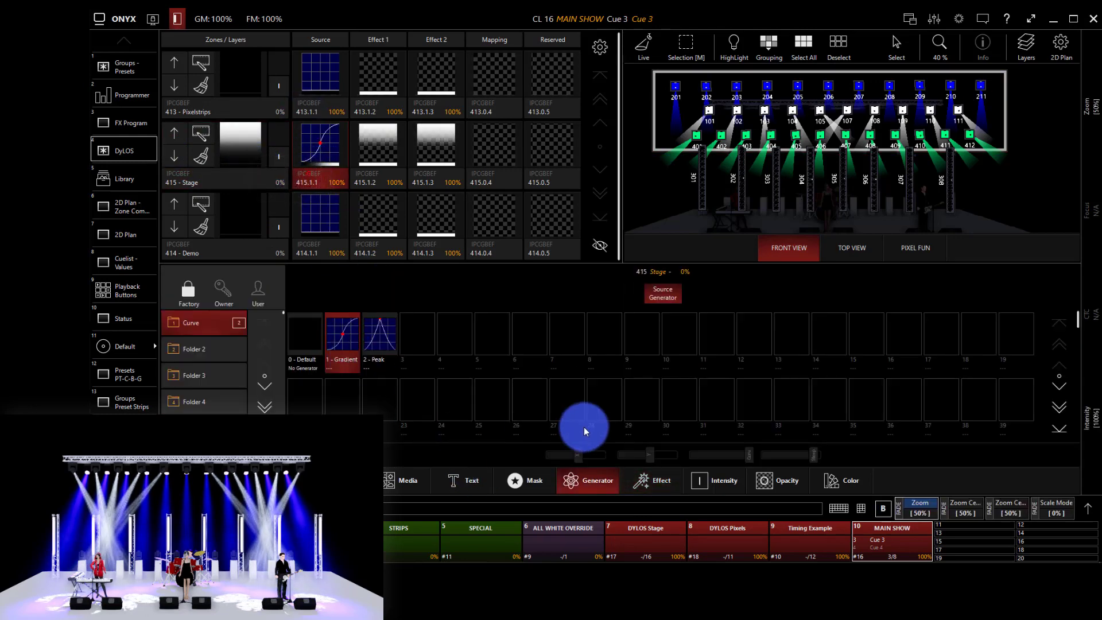
mouse_move(587, 455)
left_mouse_down()
mouse_move(561, 449)
mouse_move(568, 456)
left_mouse_up()
Apply the three-color gradient from Color Effects to the Stage zone's Effect 2 slot
left_click(653, 477)
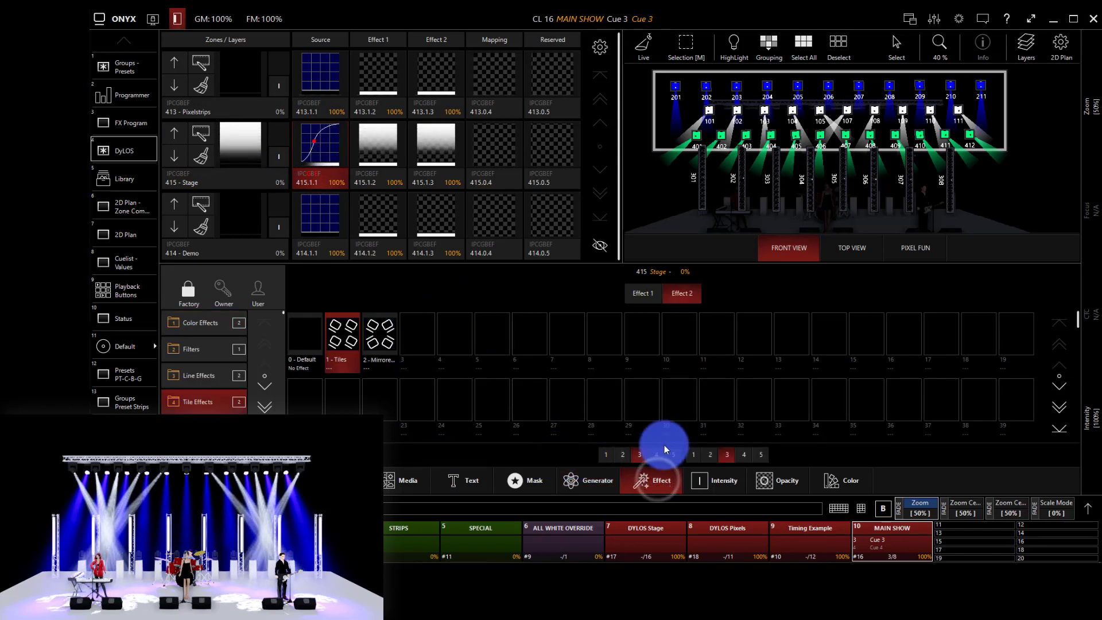
left_click(189, 322)
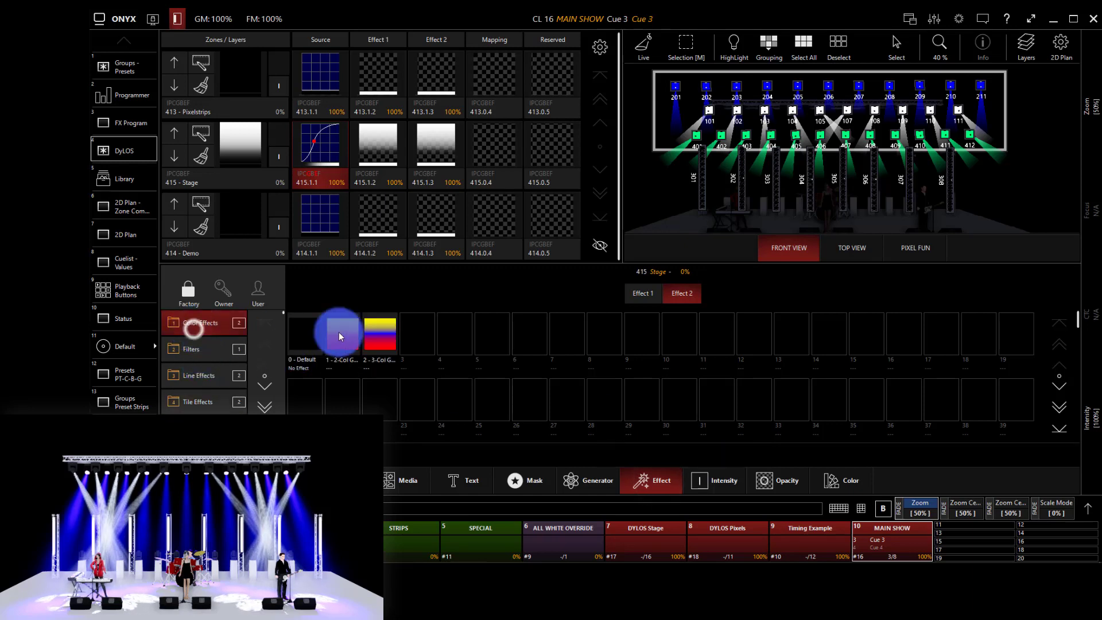
left_click(372, 346)
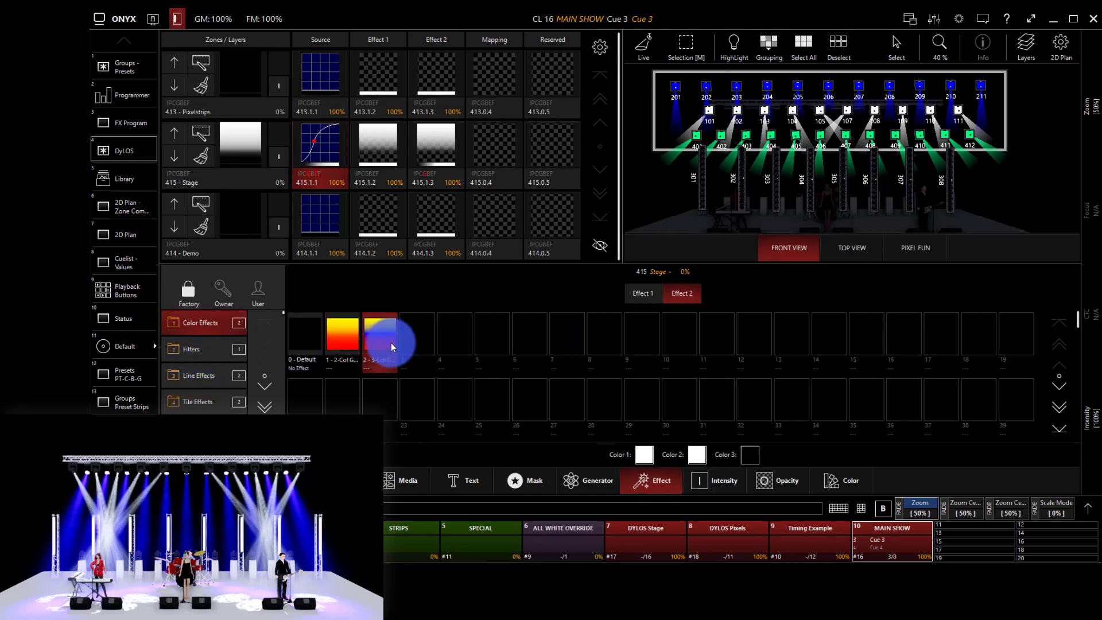
Set the gradient effect's Color 1 to green, Color 2 to violet-blue and Color 3 to full-brightness red
left_click(644, 454)
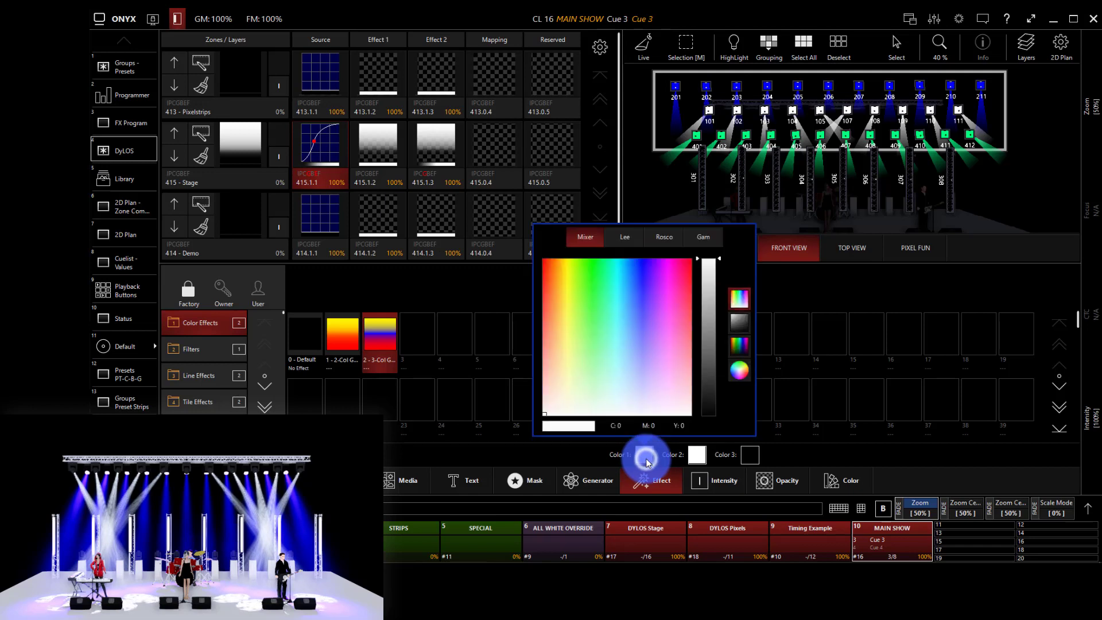
left_click(586, 300)
left_click(695, 454)
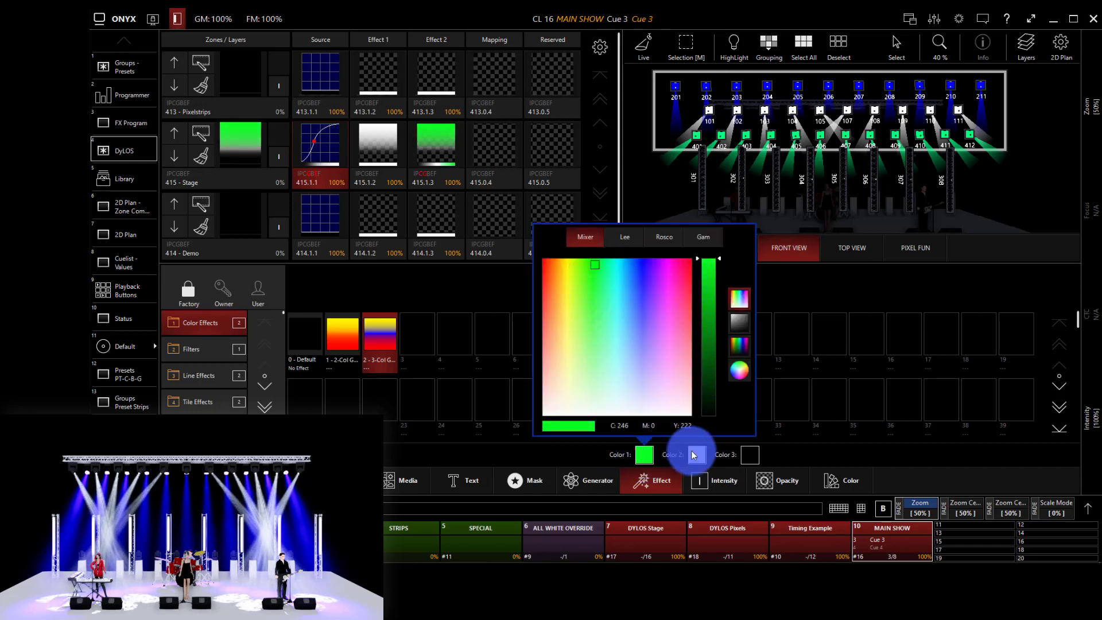
mouse_move(683, 297)
left_mouse_down()
mouse_move(706, 263)
mouse_move(731, 277)
mouse_move(673, 287)
mouse_move(698, 288)
left_mouse_up()
left_click(749, 455)
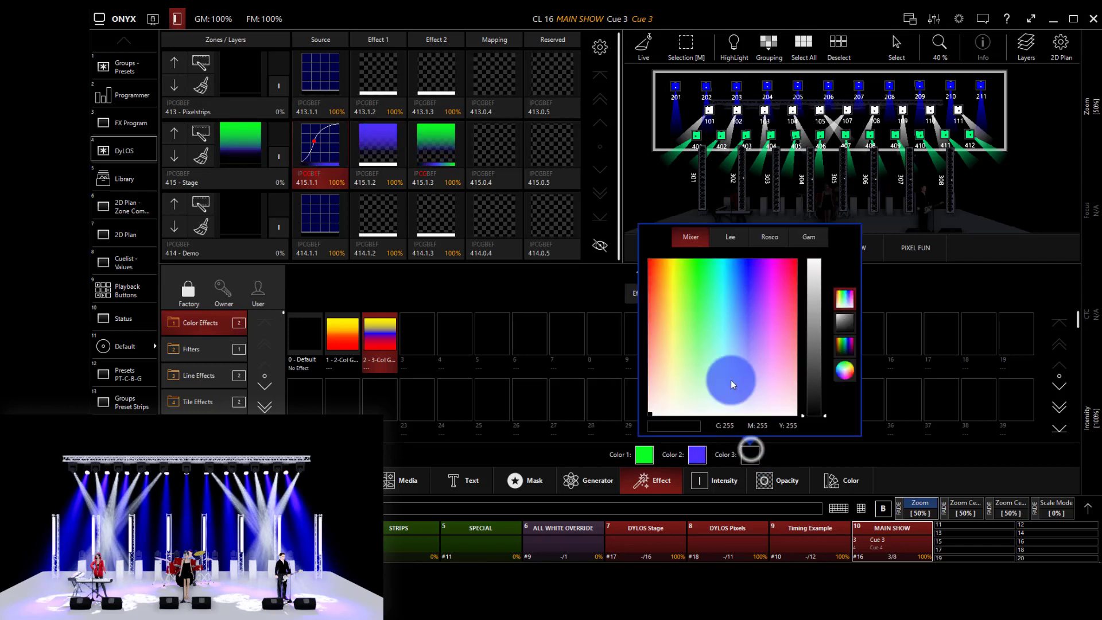
left_click_drag(679, 282, 641, 270)
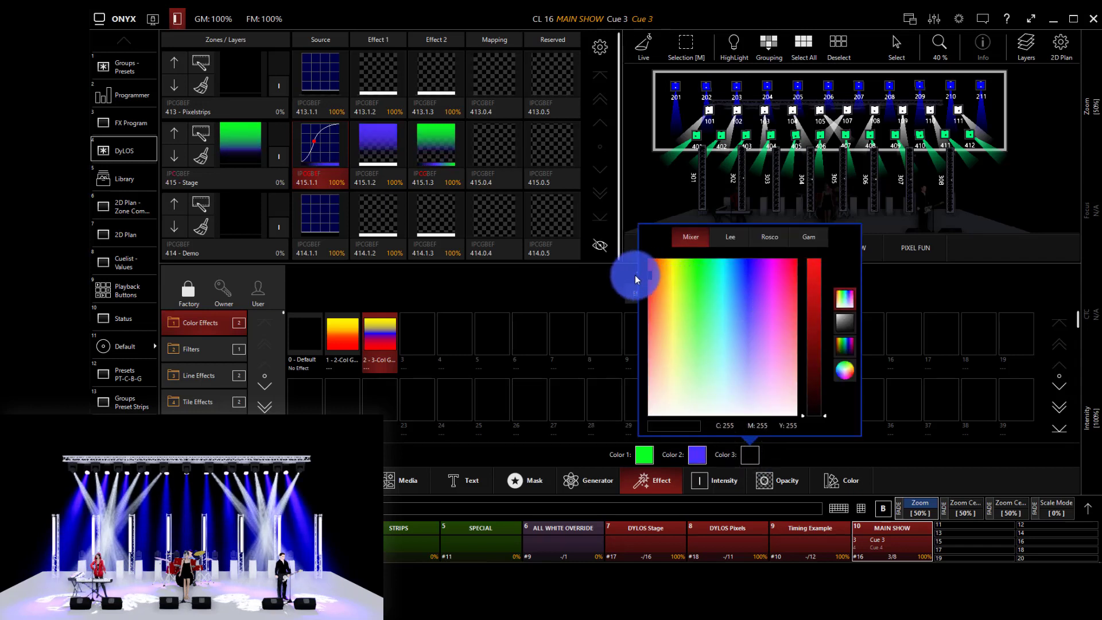
left_click_drag(806, 328, 805, 248)
left_click(897, 429)
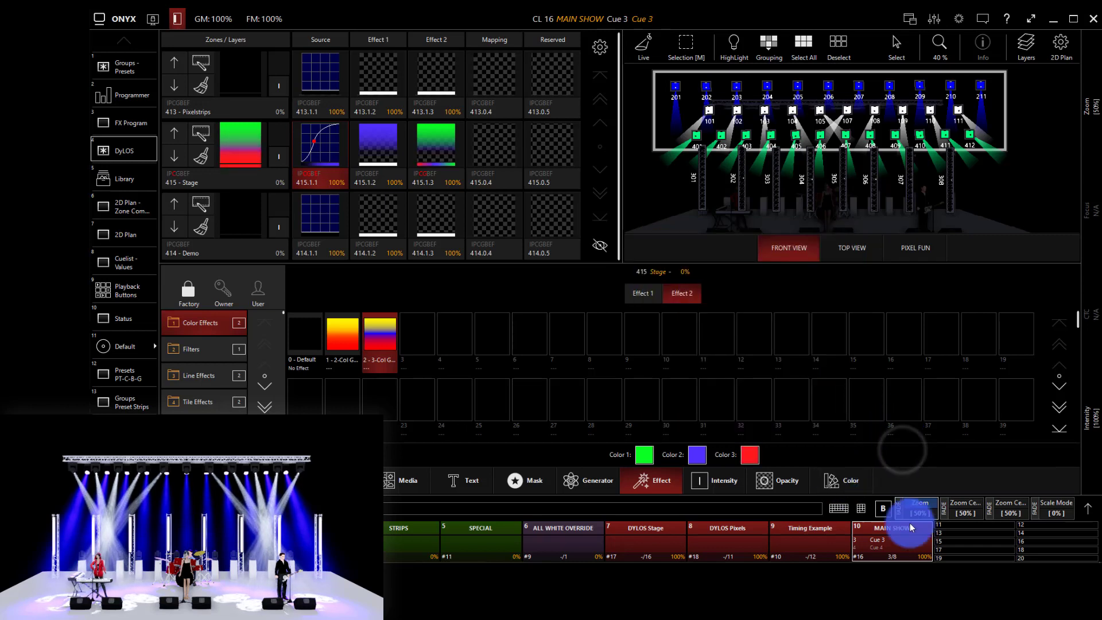
Set the Stage Source slot's Tilt to 24% in its Pan Tilt parameters and add a Swing Tilt FX at 100% 1:1
left_click(1088, 509)
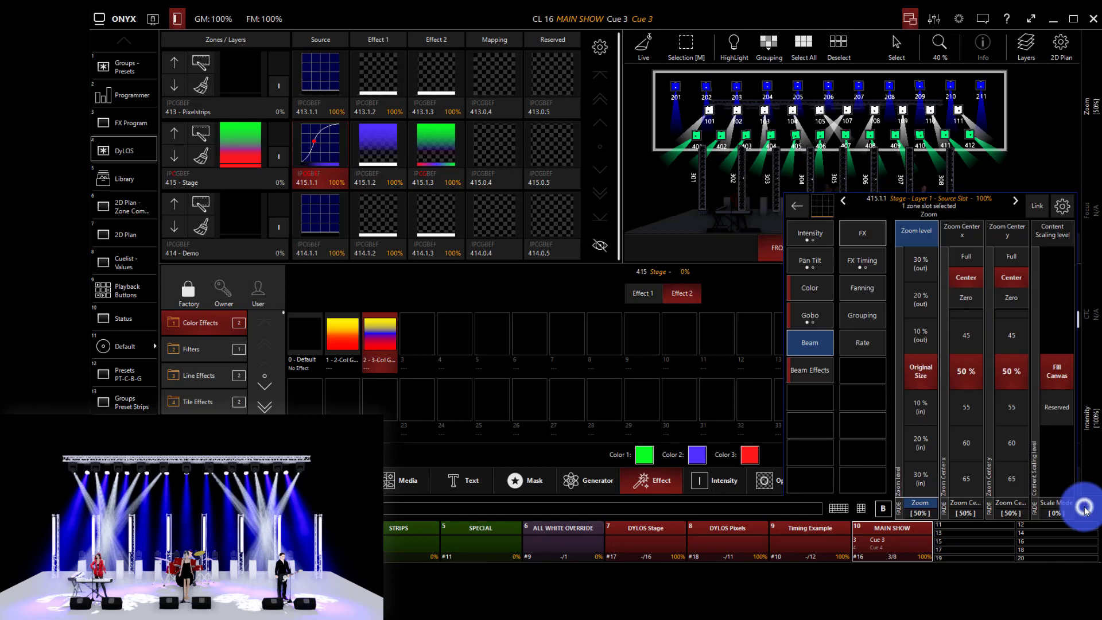
left_click(809, 260)
mouse_move(902, 263)
left_mouse_down()
mouse_move(919, 372)
mouse_move(920, 291)
left_mouse_up()
left_click_drag(974, 322, 961, 371)
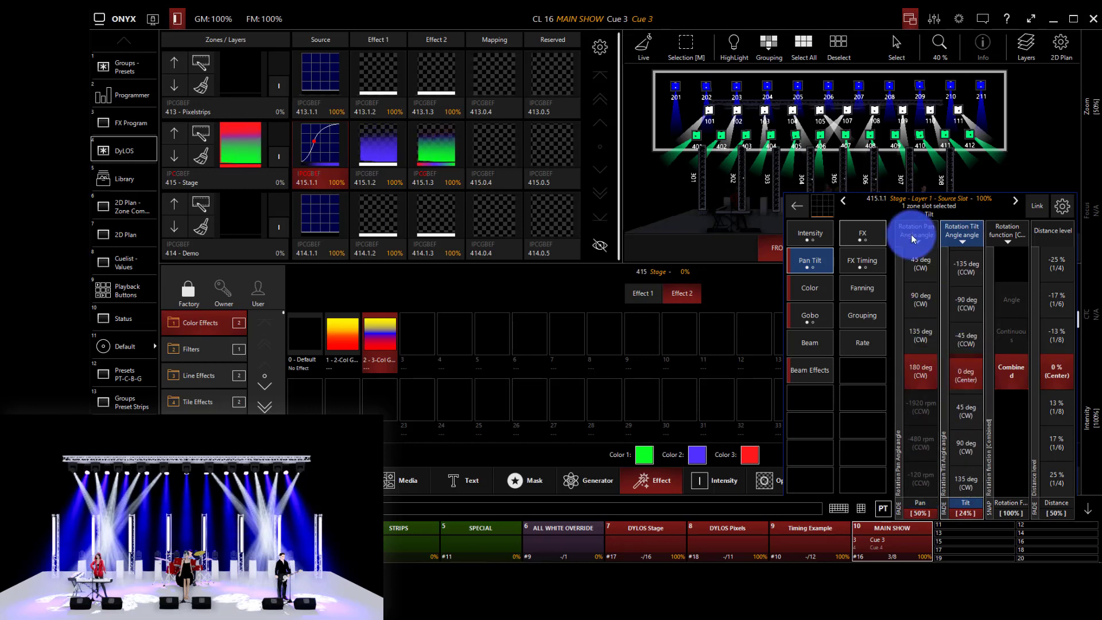
left_click(879, 245)
left_click_drag(986, 398, 959, 400)
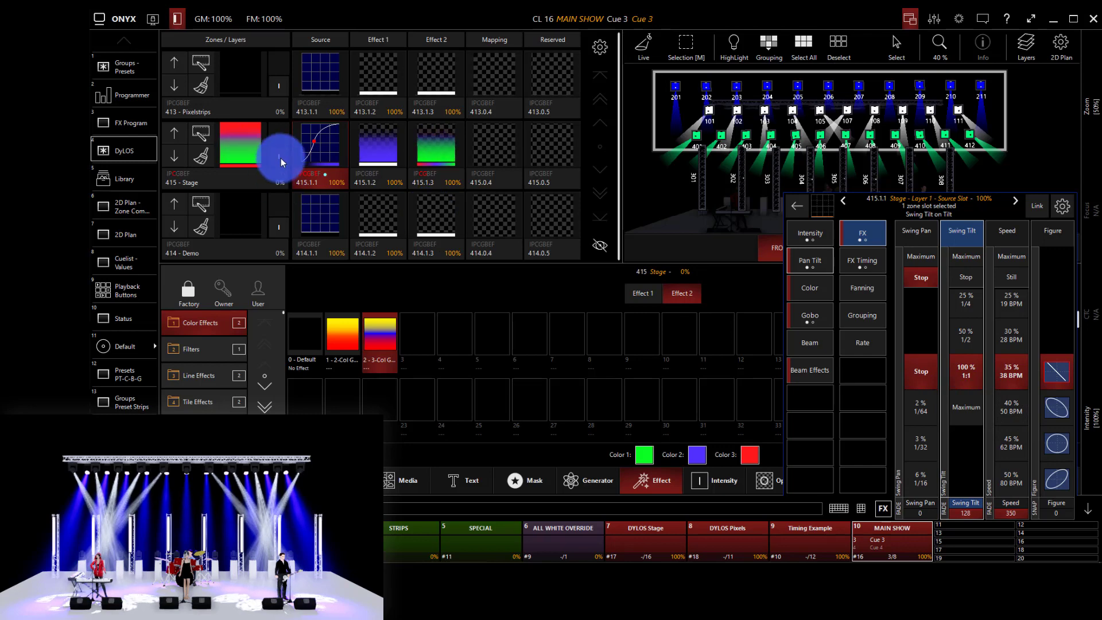
Raise the Stage zone's intensity to 100% and slow the tilt swing FX to a speed of 15% (7 BPM)
left_click_drag(279, 156, 266, 109)
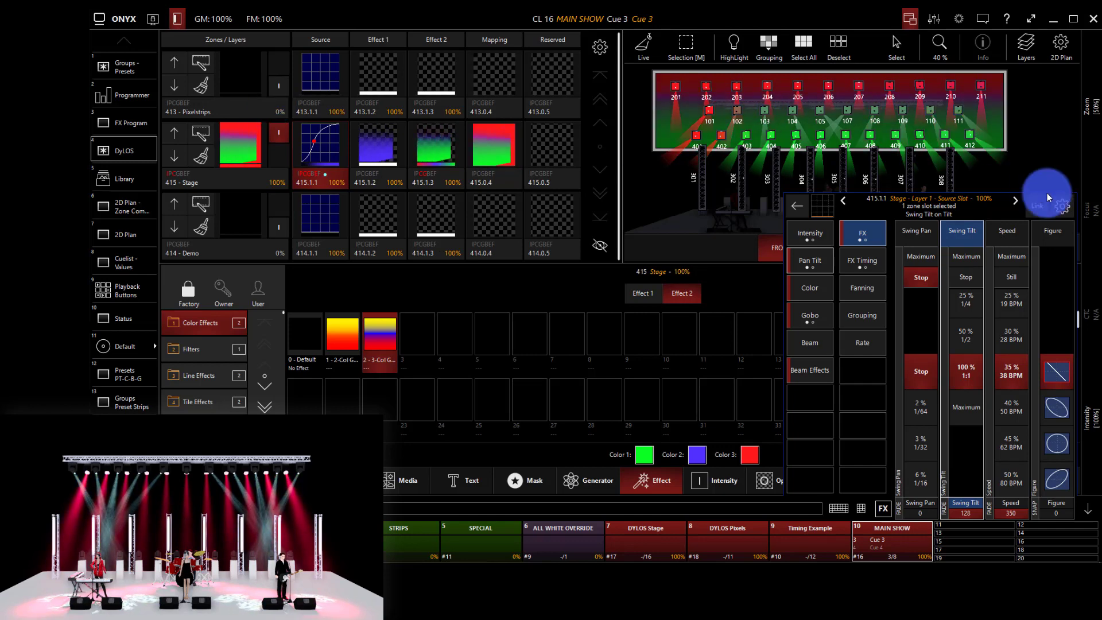
scroll(1036, 338, "up", 3)
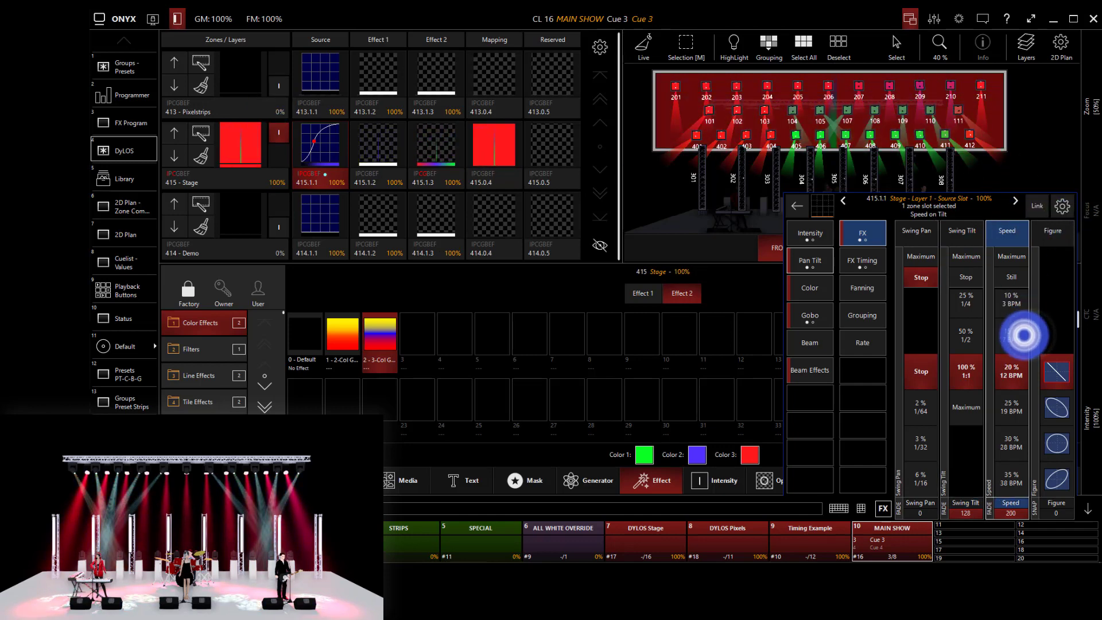
left_click(1024, 337)
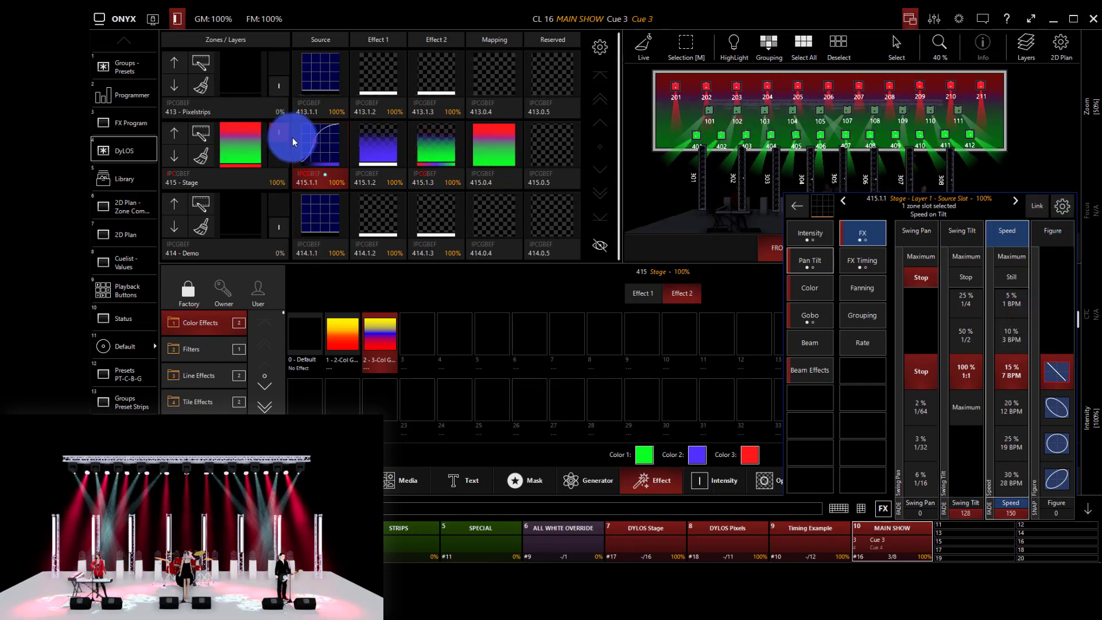
Fade the Stage zone's intensity down to 0%, clear the programmer and close the command keypad
left_click_drag(280, 133, 282, 163)
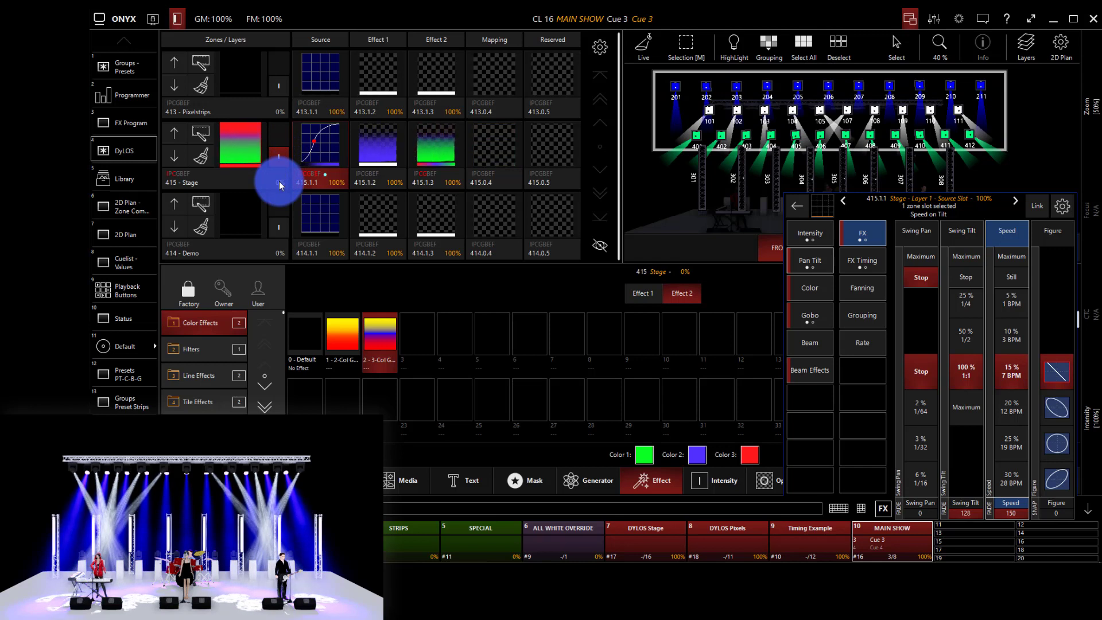
left_click_drag(280, 185, 295, 167)
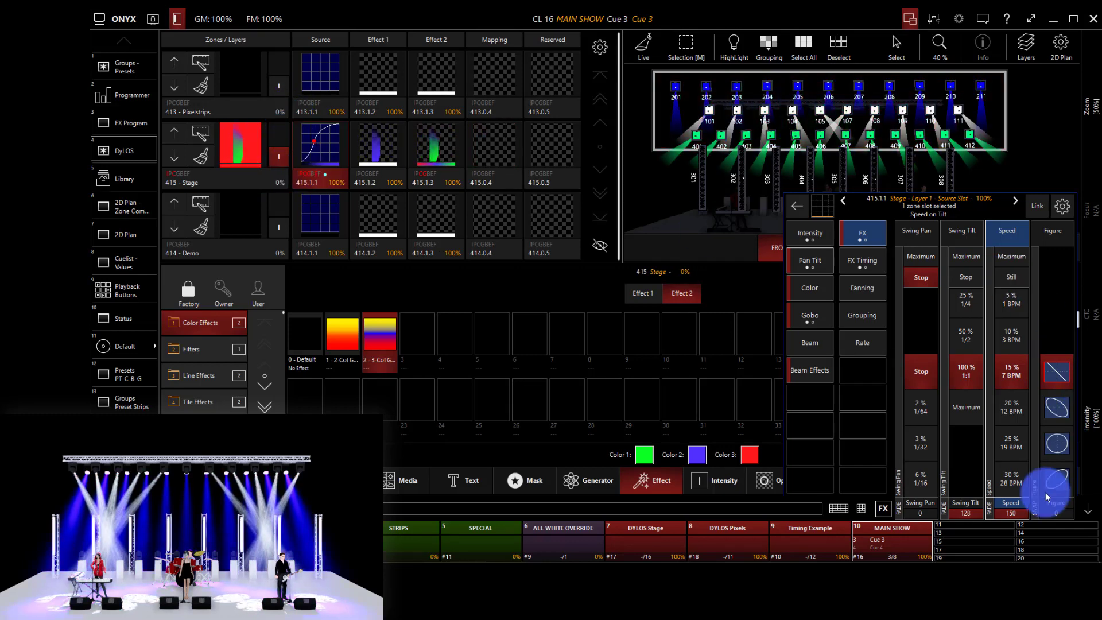
left_click(860, 509)
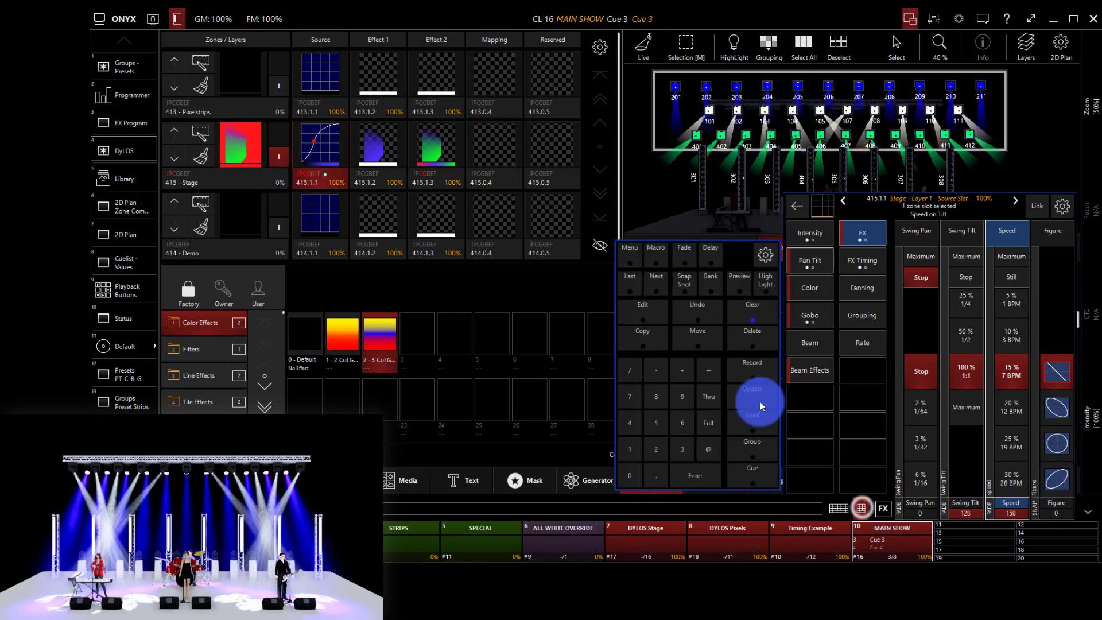
left_click(755, 312)
left_click(869, 505)
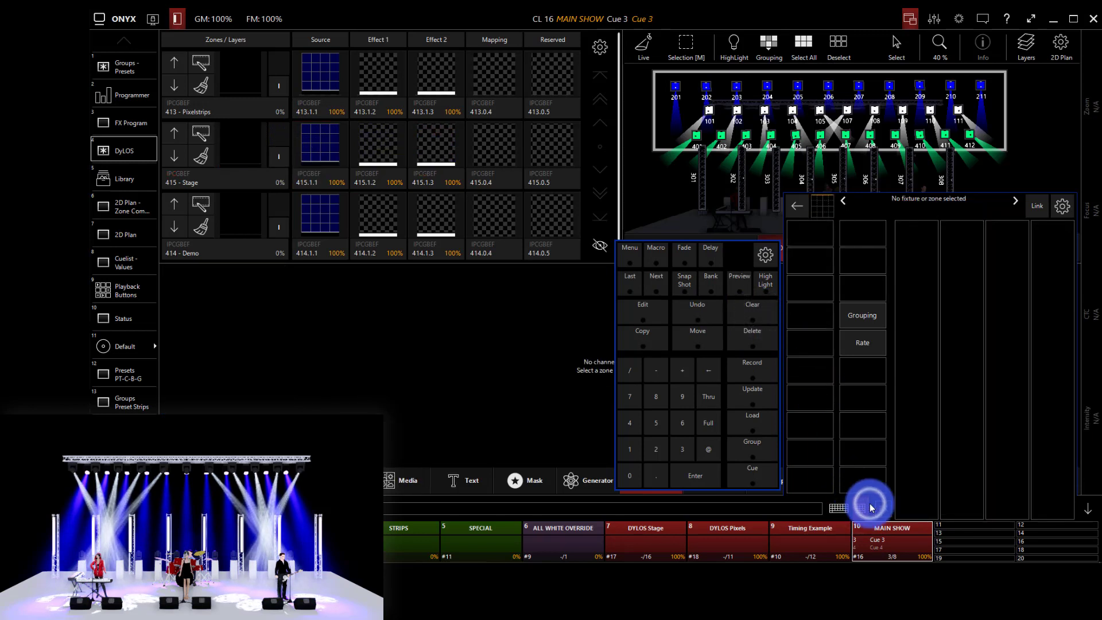
Run Cue 1 of the DYLOS Pixels cuelist and Cue 1 of the DYLOS Stage cuelist
left_click(739, 549)
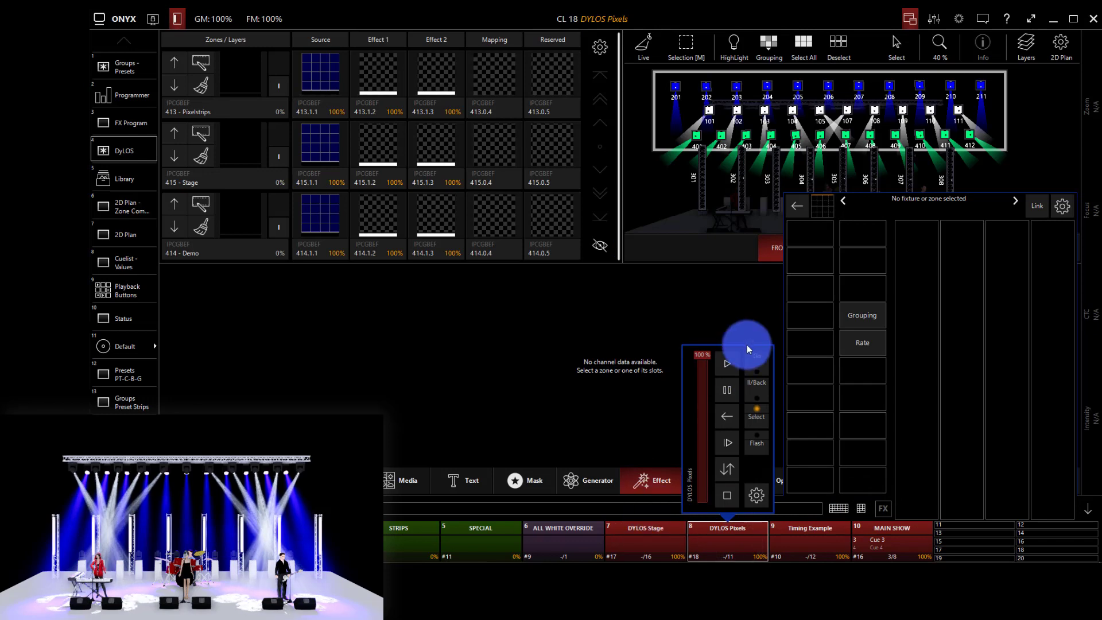
left_click(715, 369)
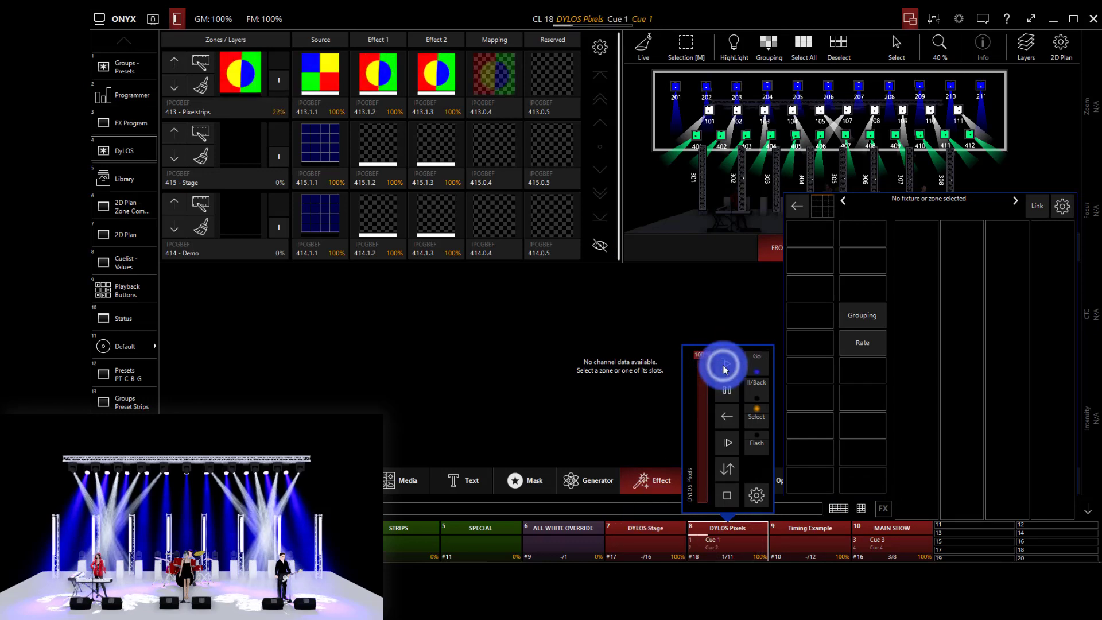
left_click(657, 533)
left_click(644, 363)
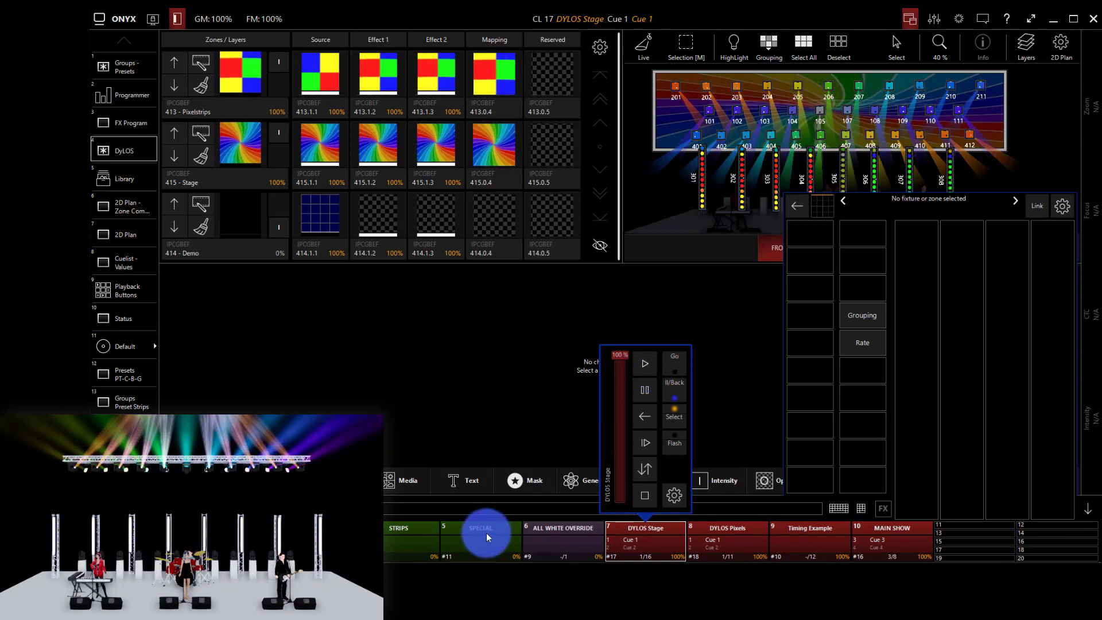
Raise the STRIPS submaster to 100% and advance the DYLOS Stage cuelist to Cue 2
left_click(401, 530)
left_click_drag(370, 390, 376, 329)
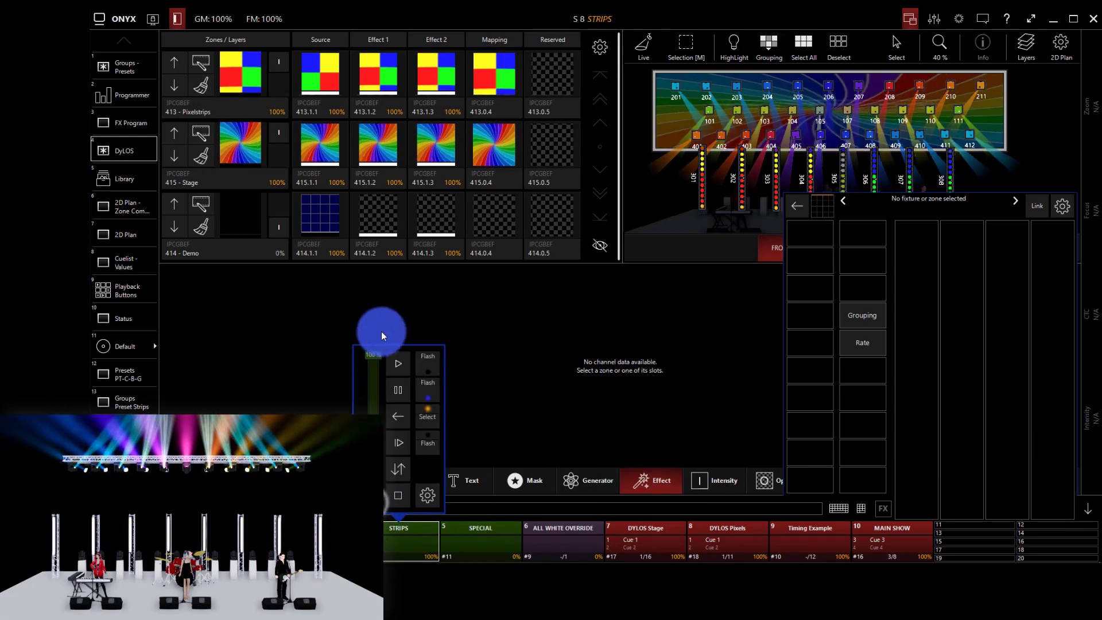
left_click(618, 536)
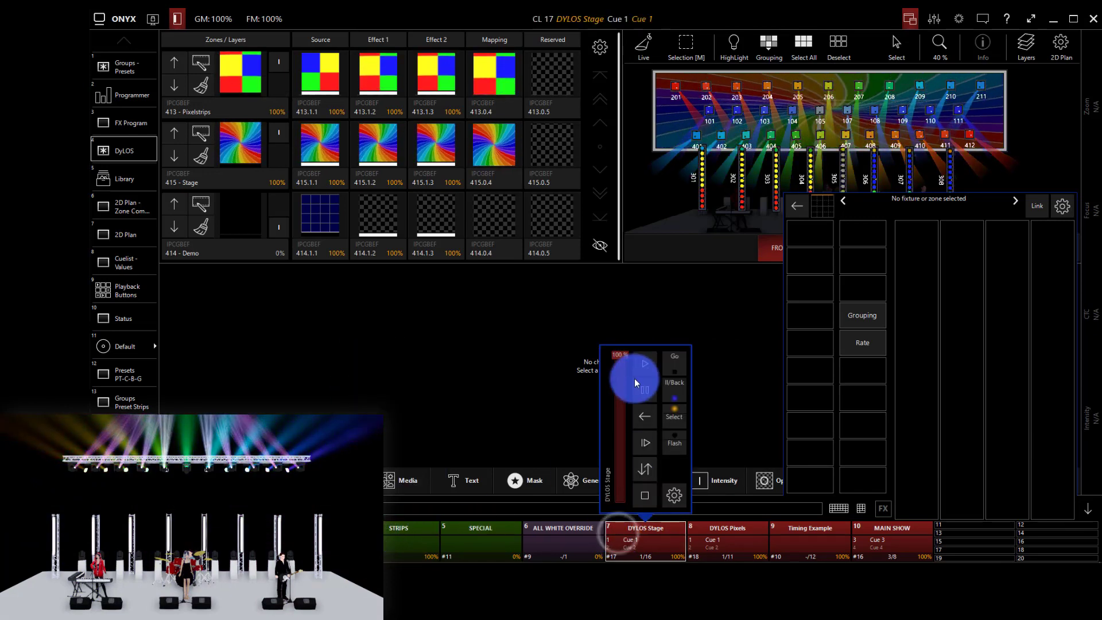
left_click(643, 359)
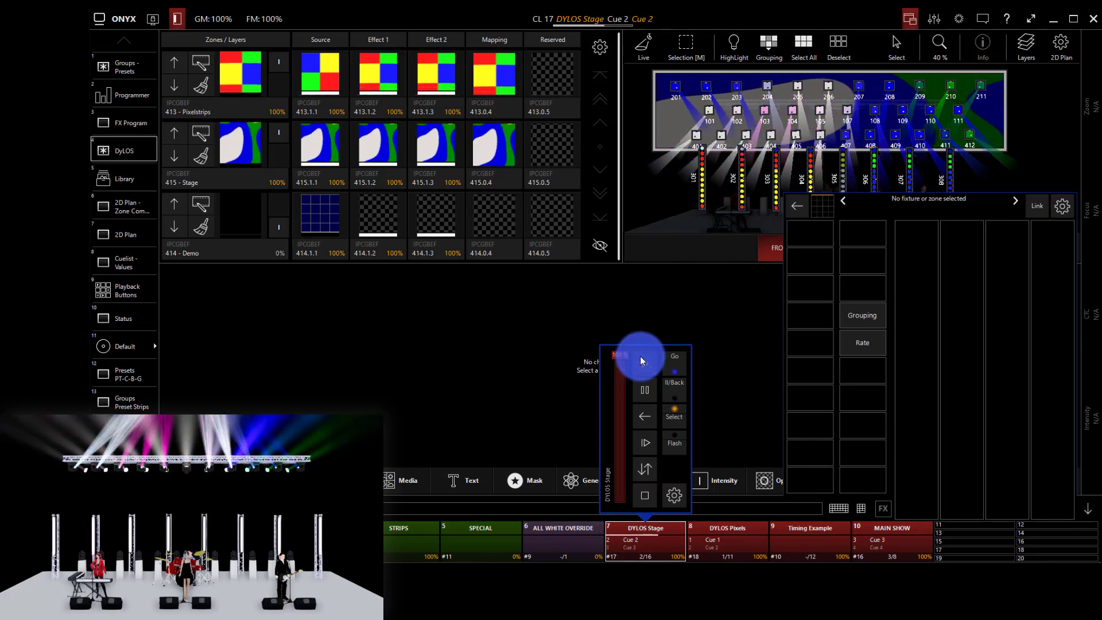
left_click(485, 319)
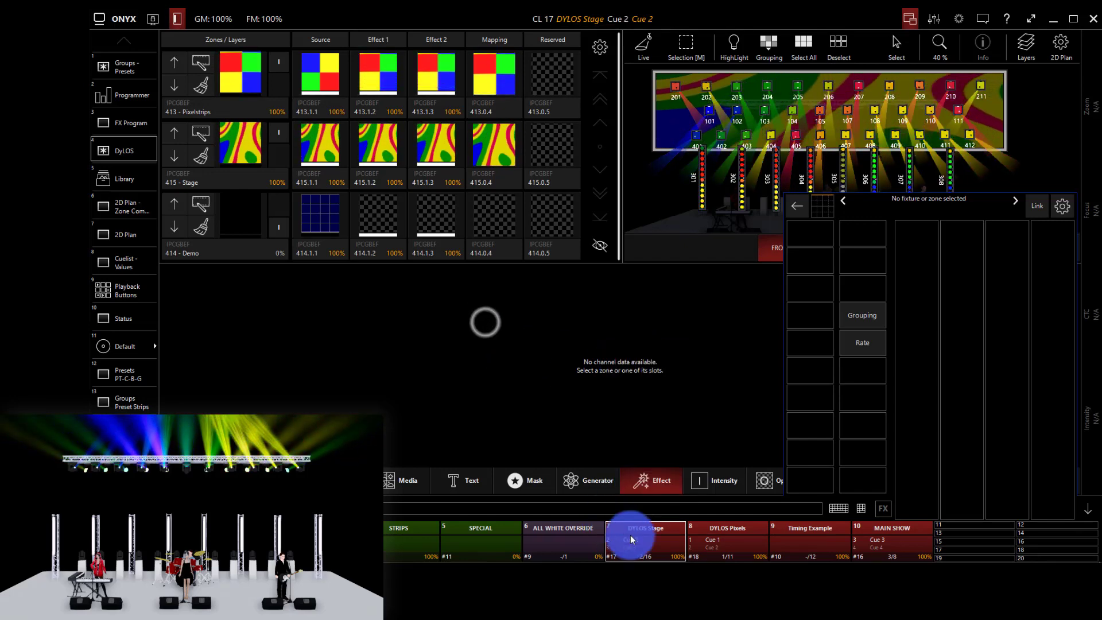
Examine the DYLOS Stage cuelist's cues and values with the parameter controls closed, and view the Pixel Fun 2D plan
left_click(117, 263)
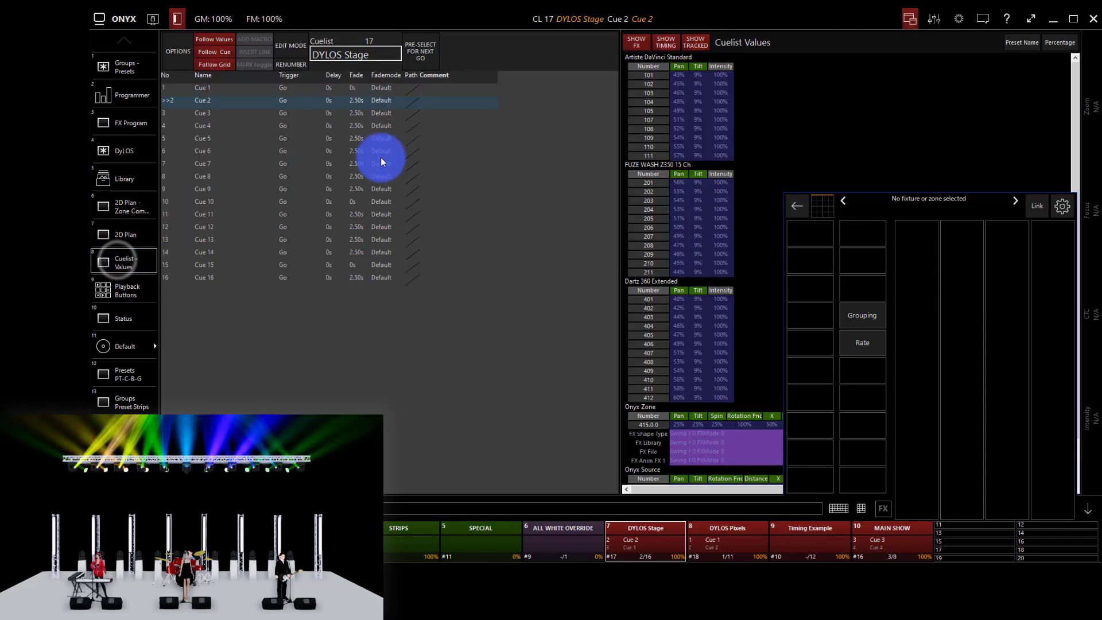
left_click(1087, 509)
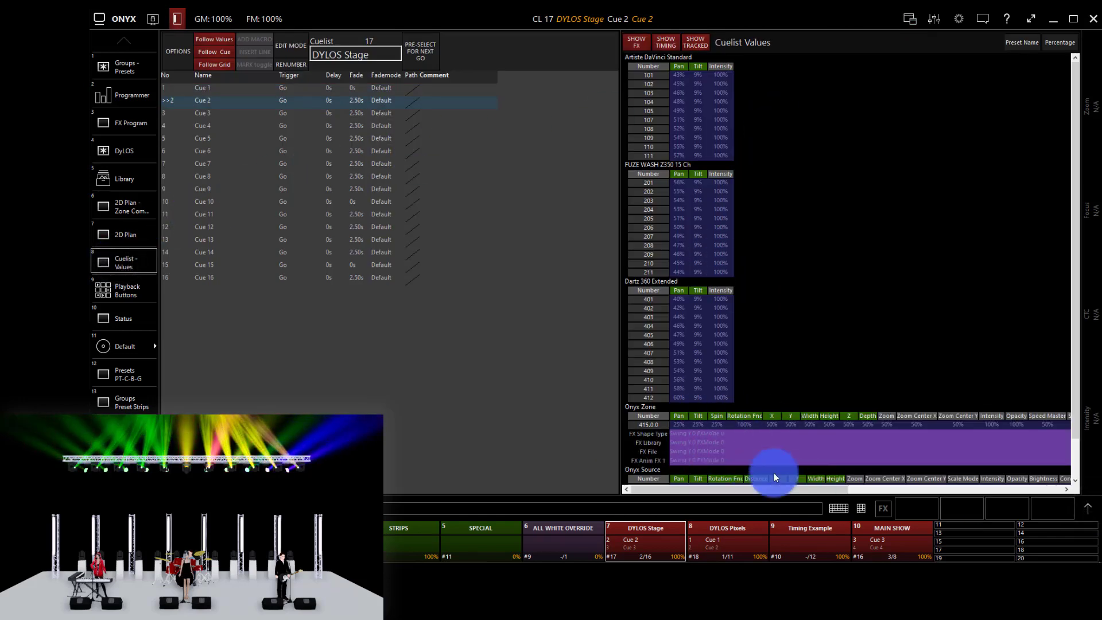
left_click(148, 233)
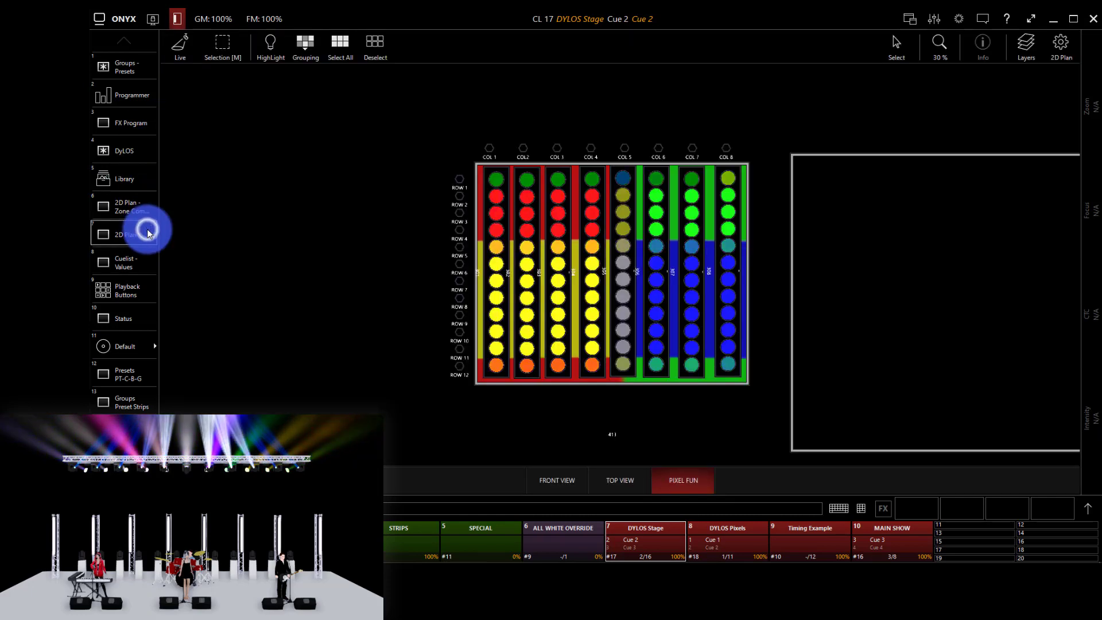